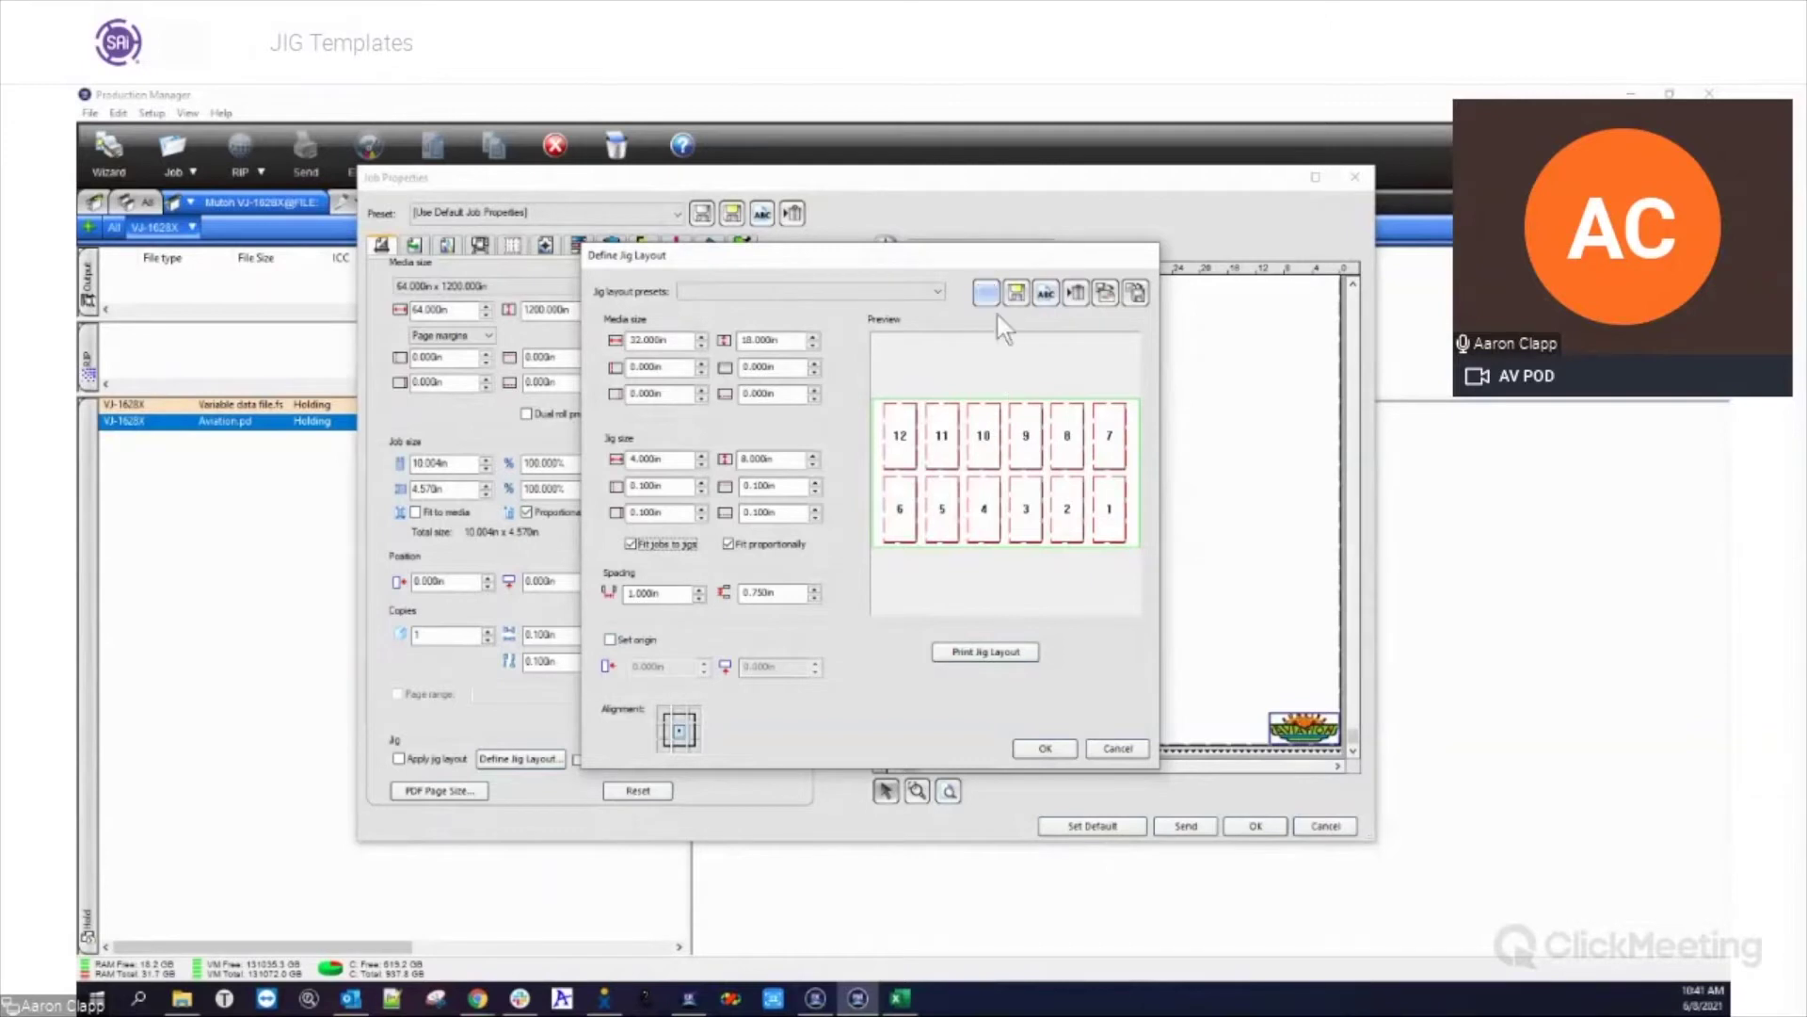
Save the current jig layout settings as a new preset named Phone template
click(1017, 294)
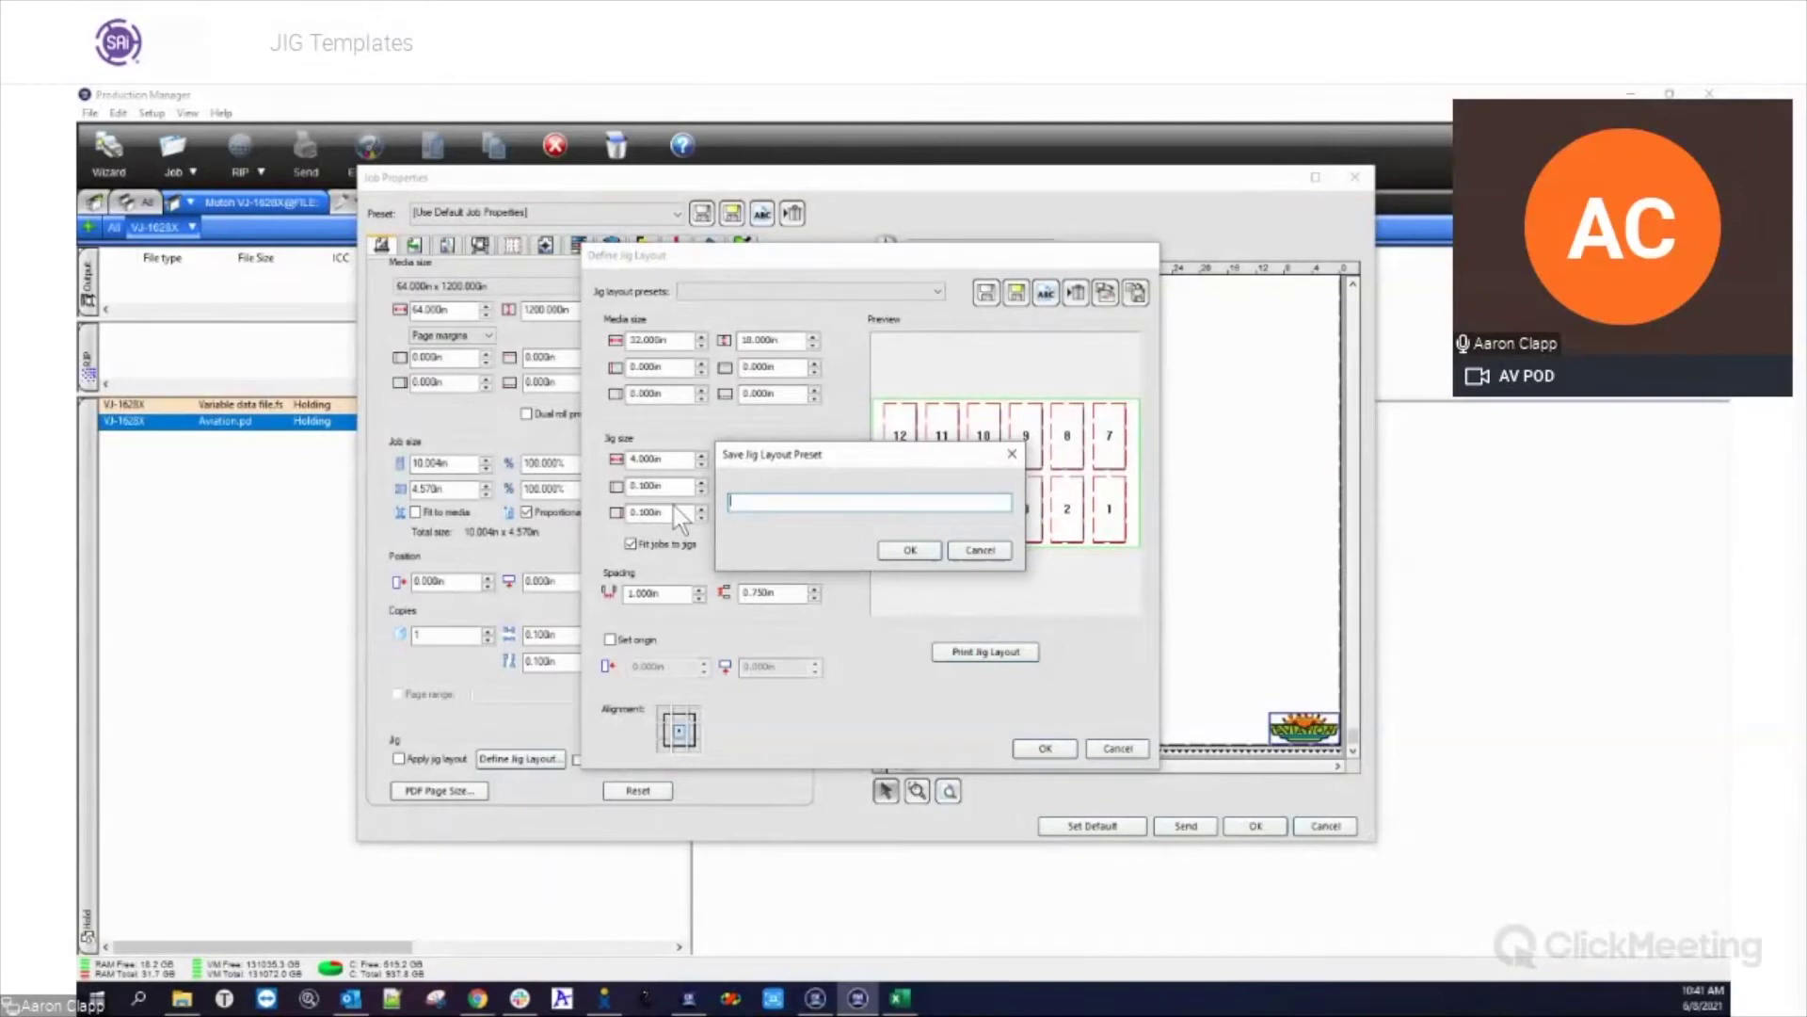
text(PN)
text(one template)
click(894, 553)
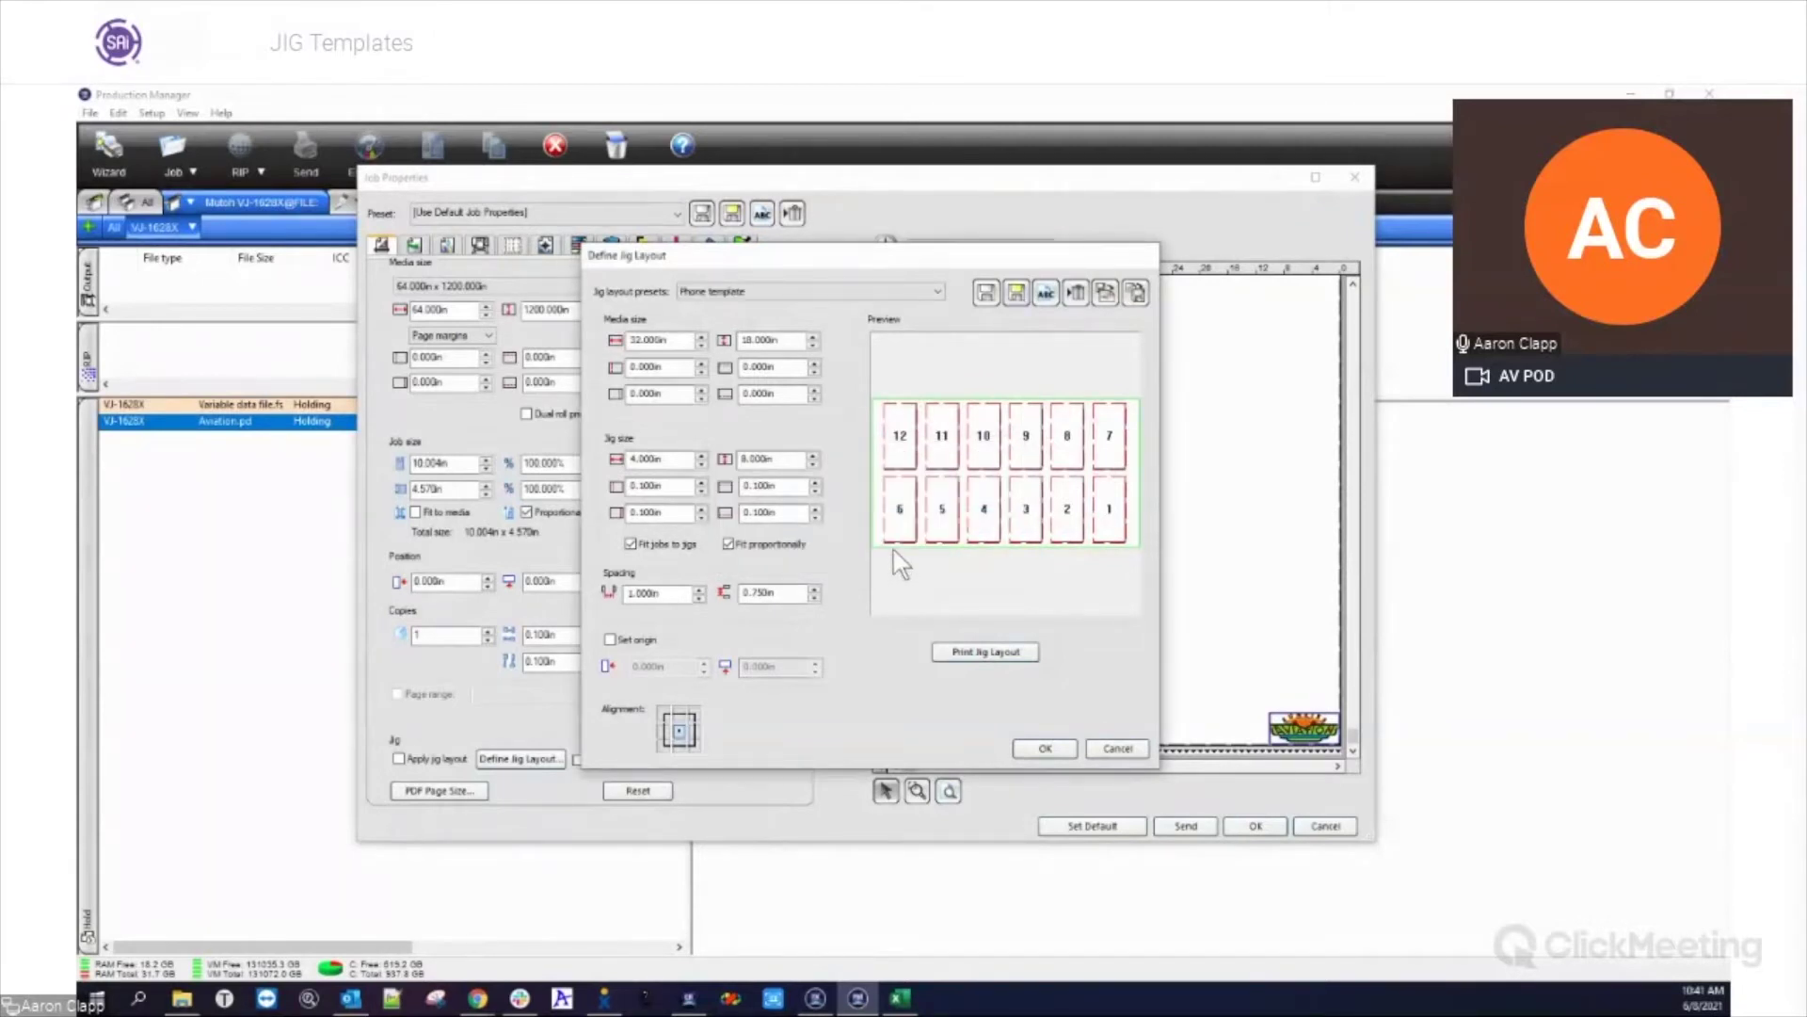
Load the 18x32 15 sticker pack jig layout preset and apply the jig layout to the Aviation job
click(937, 292)
click(932, 297)
click(921, 296)
click(904, 307)
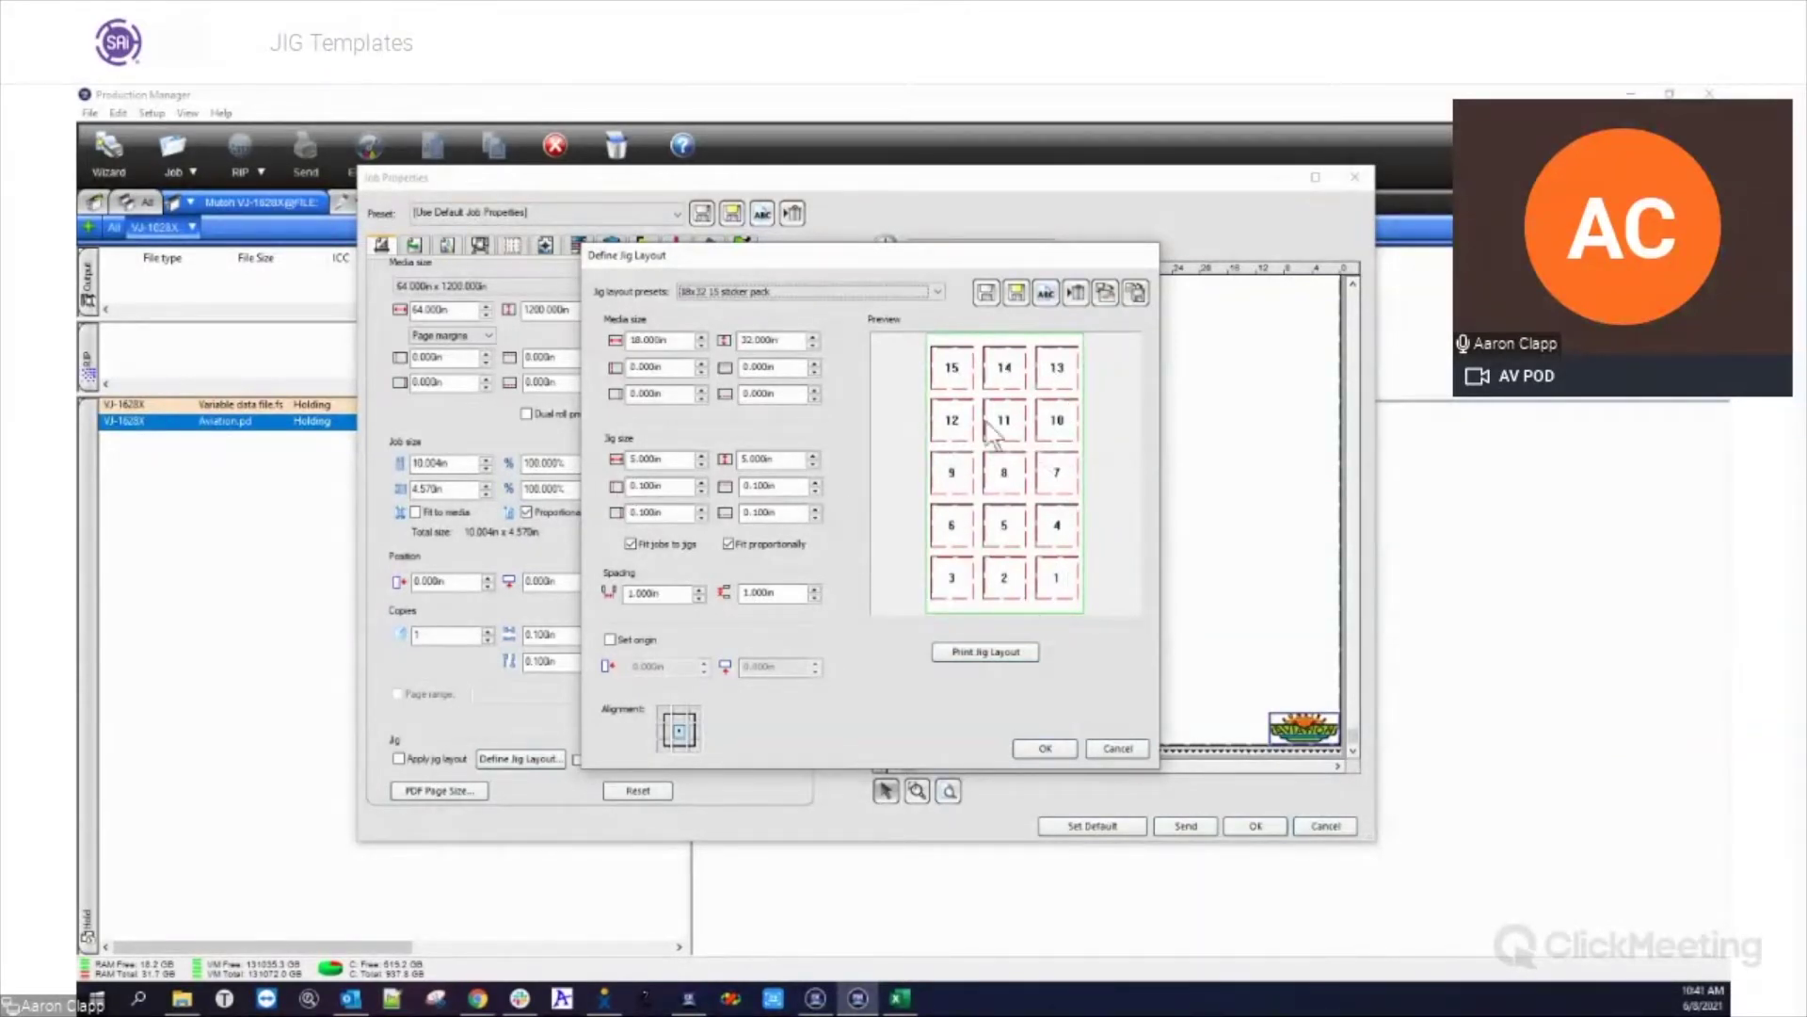
click(896, 295)
click(1107, 753)
click(1056, 749)
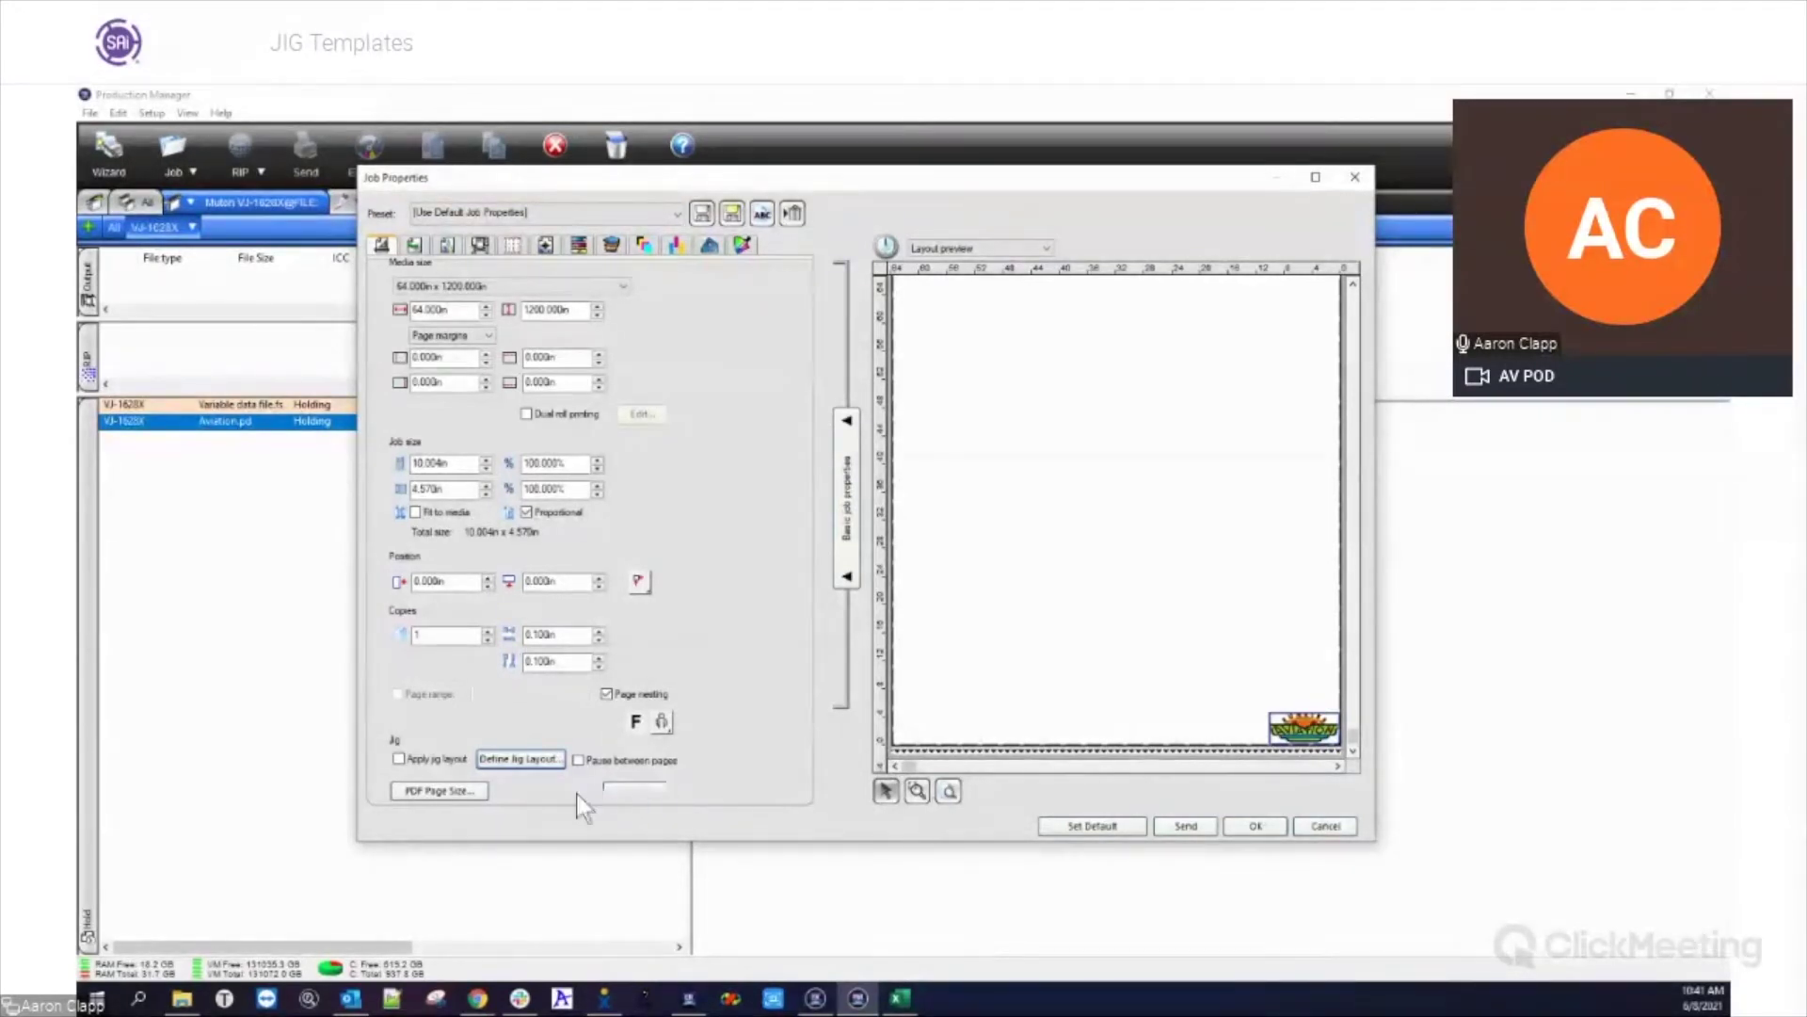
click(399, 760)
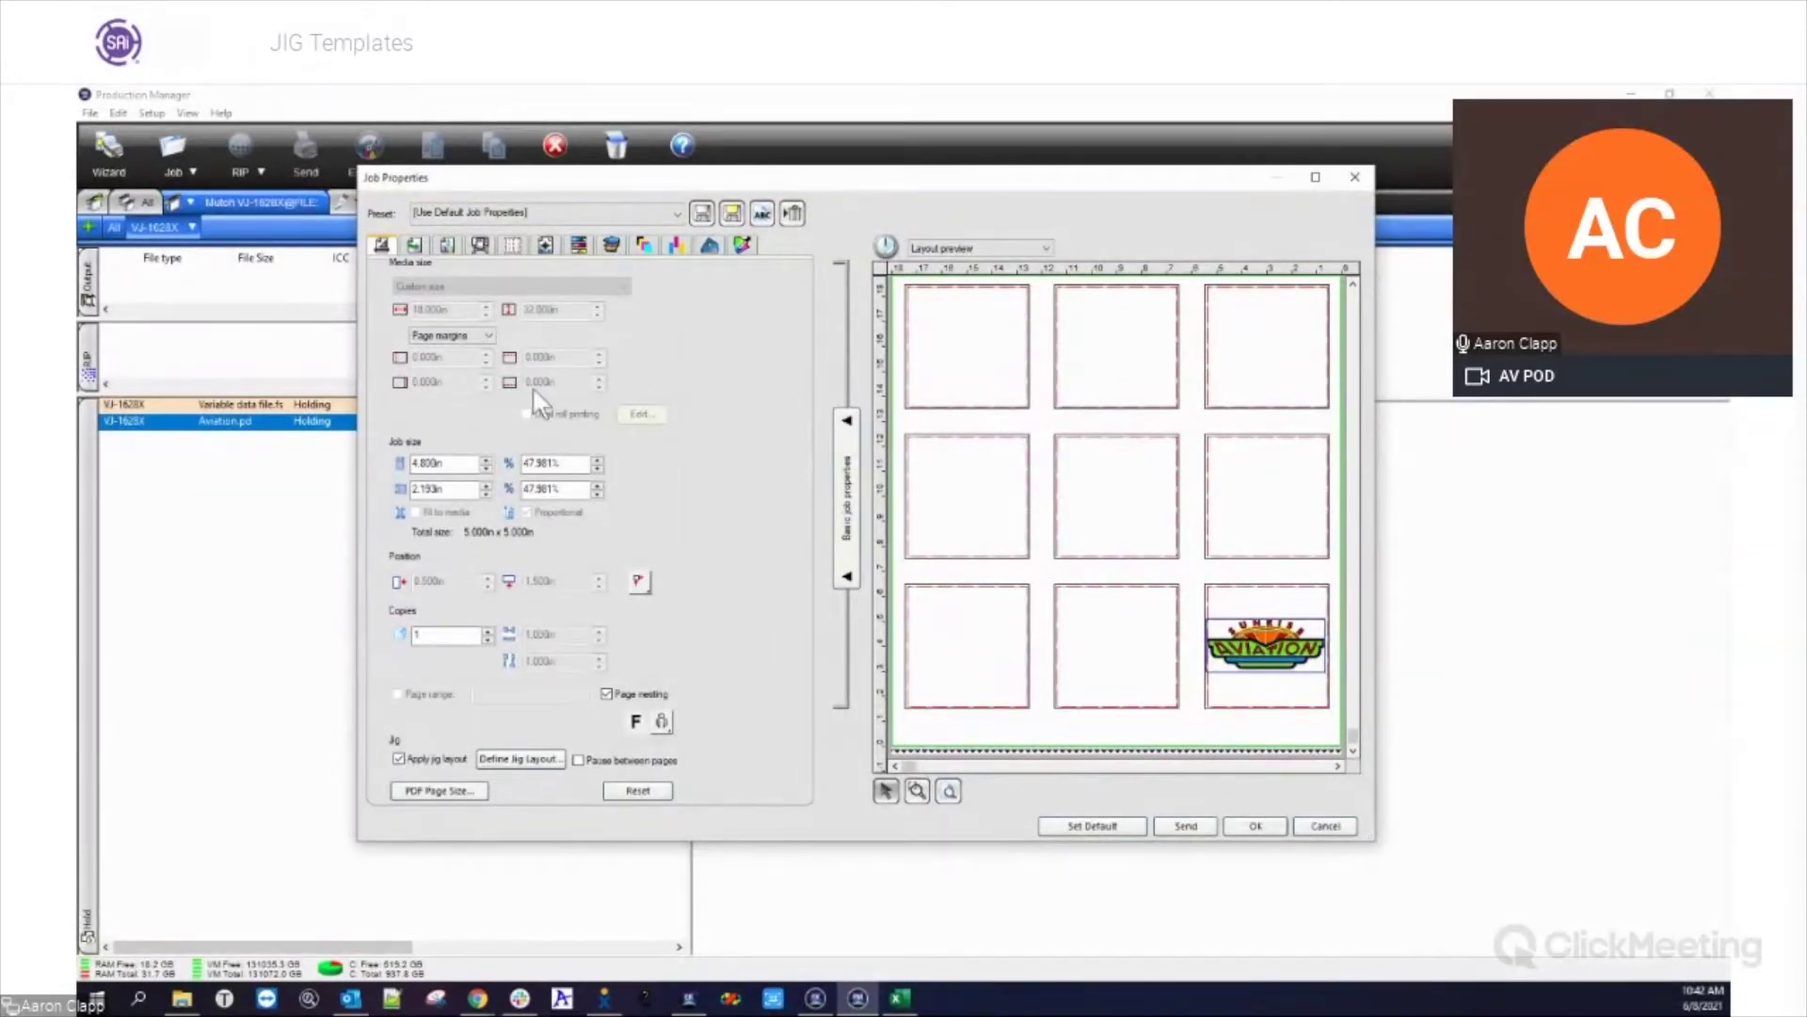
Check the sticker pack's jig layout and set the Aviation job's copies to 15
click(513, 759)
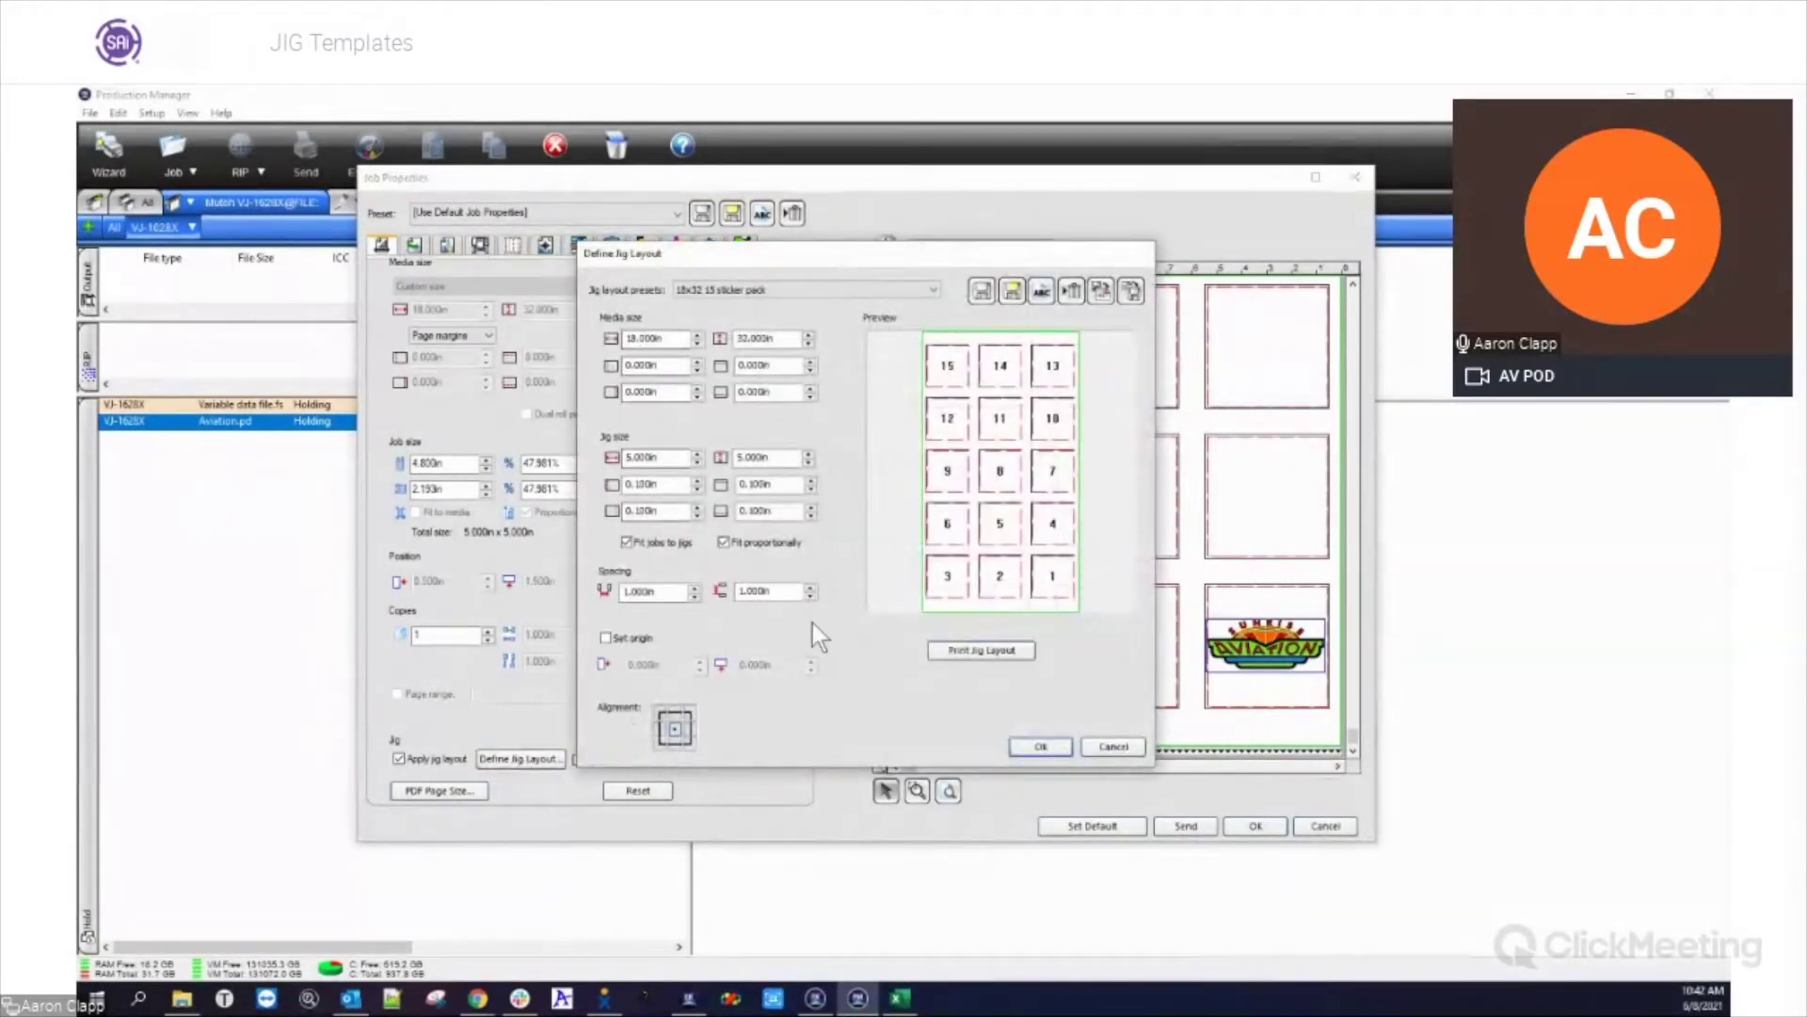
click(1039, 746)
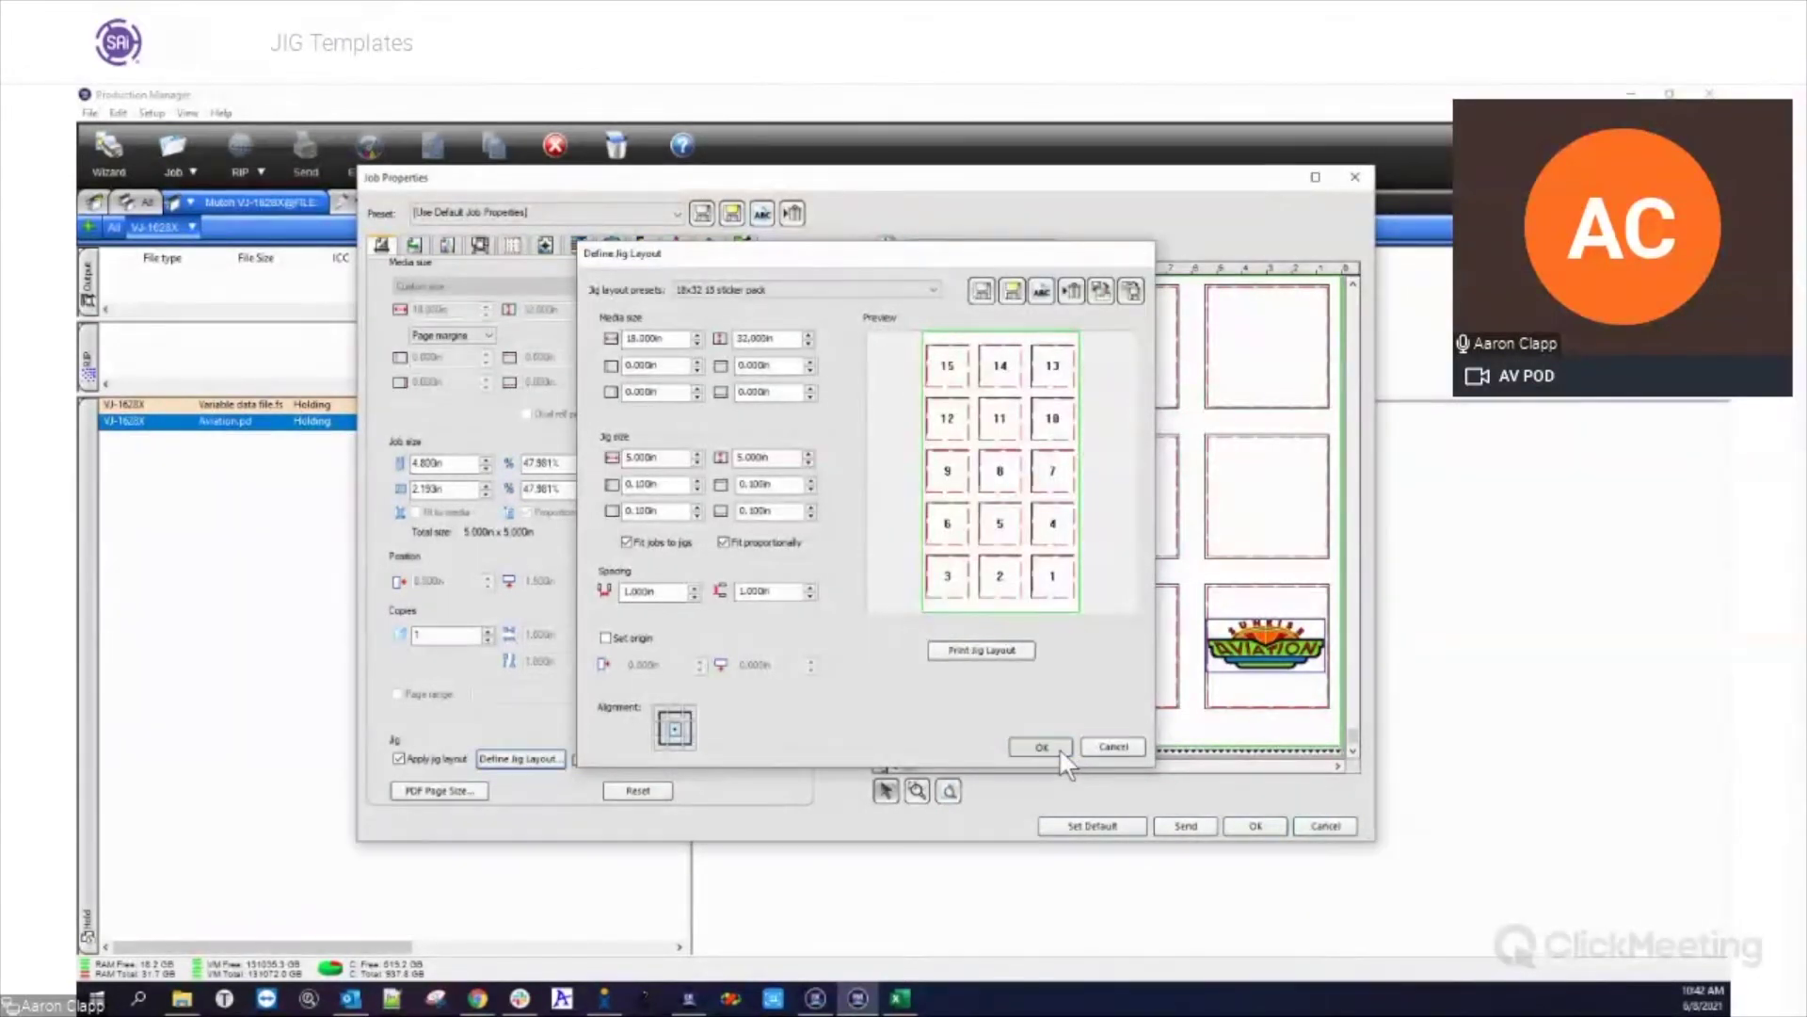
double_click(476, 636)
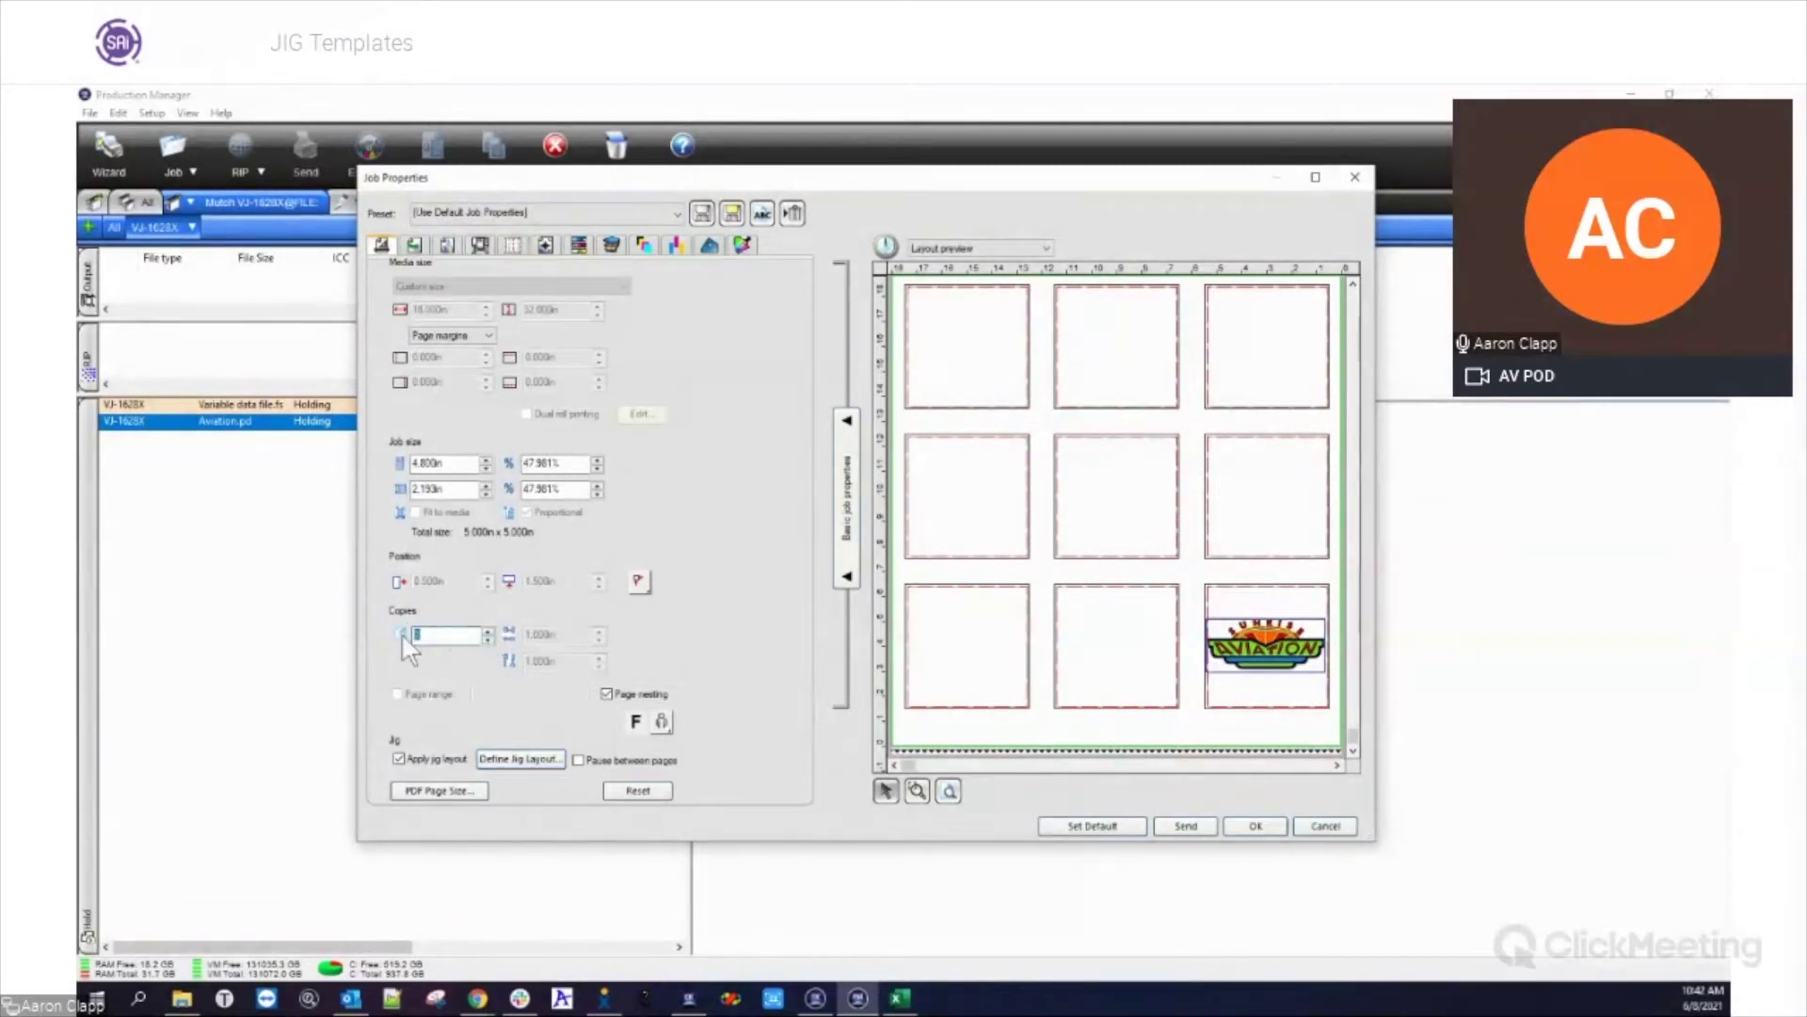
click(521, 759)
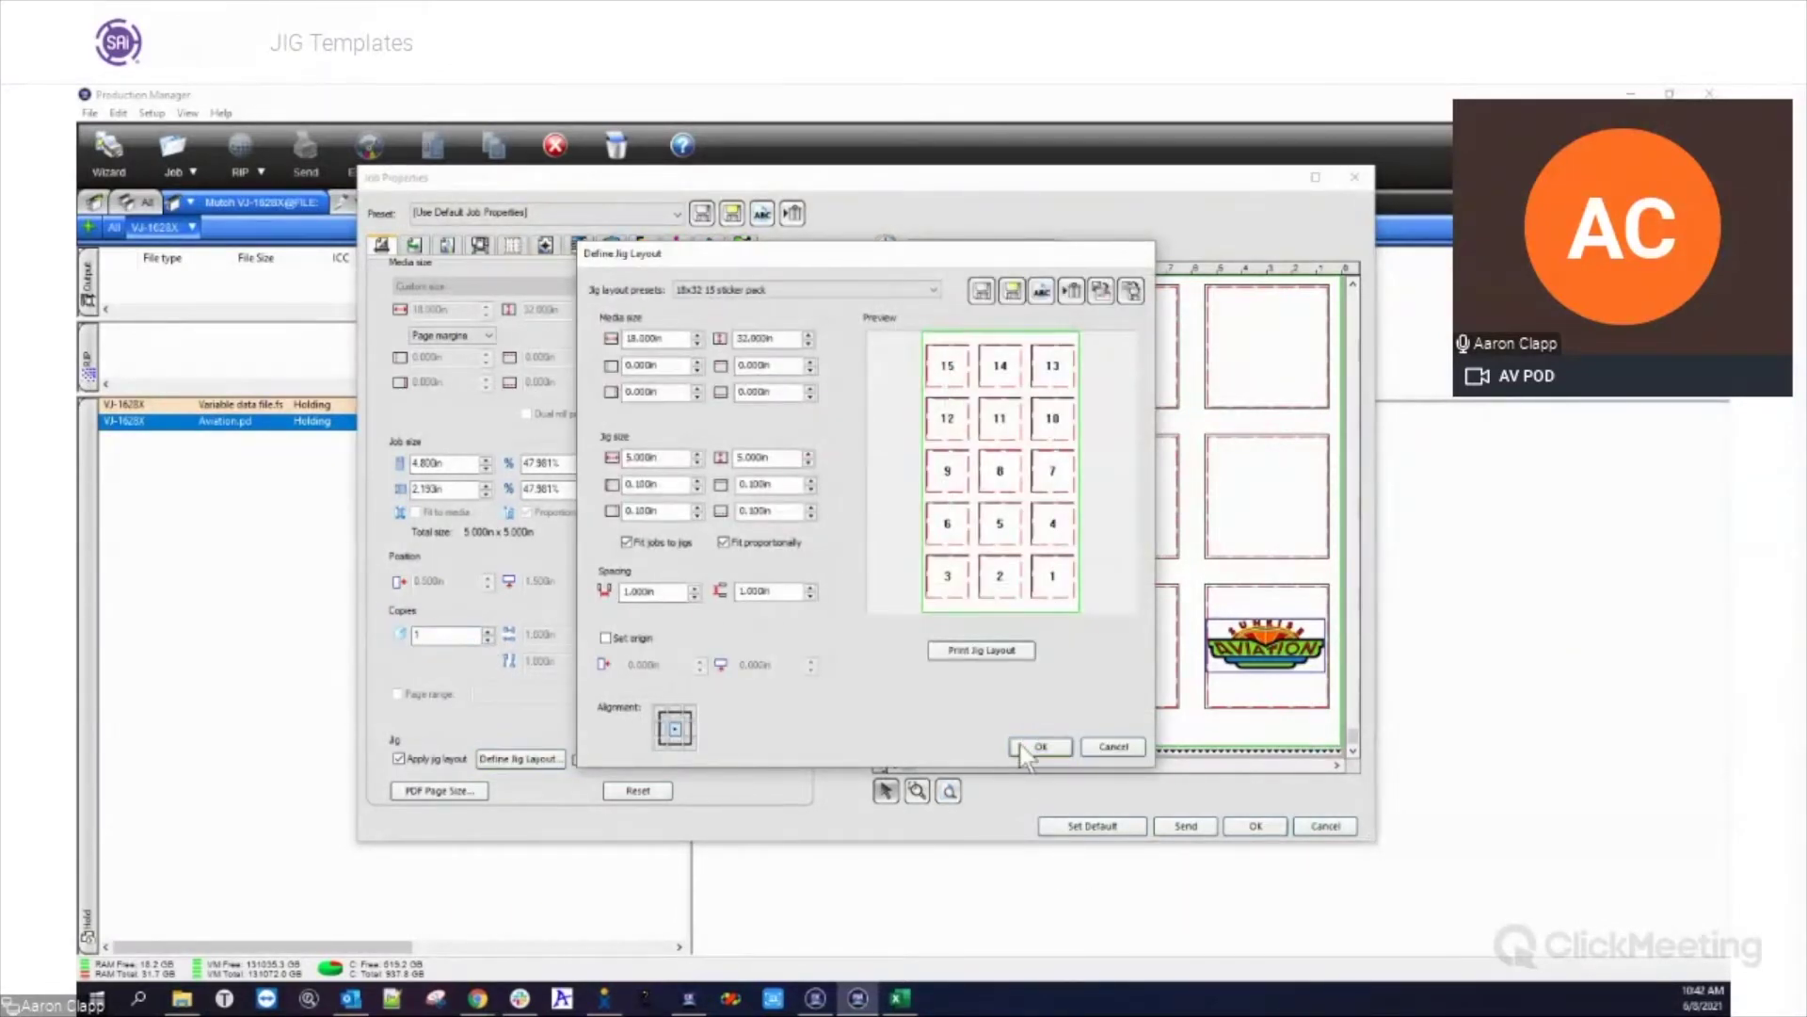
click(1033, 744)
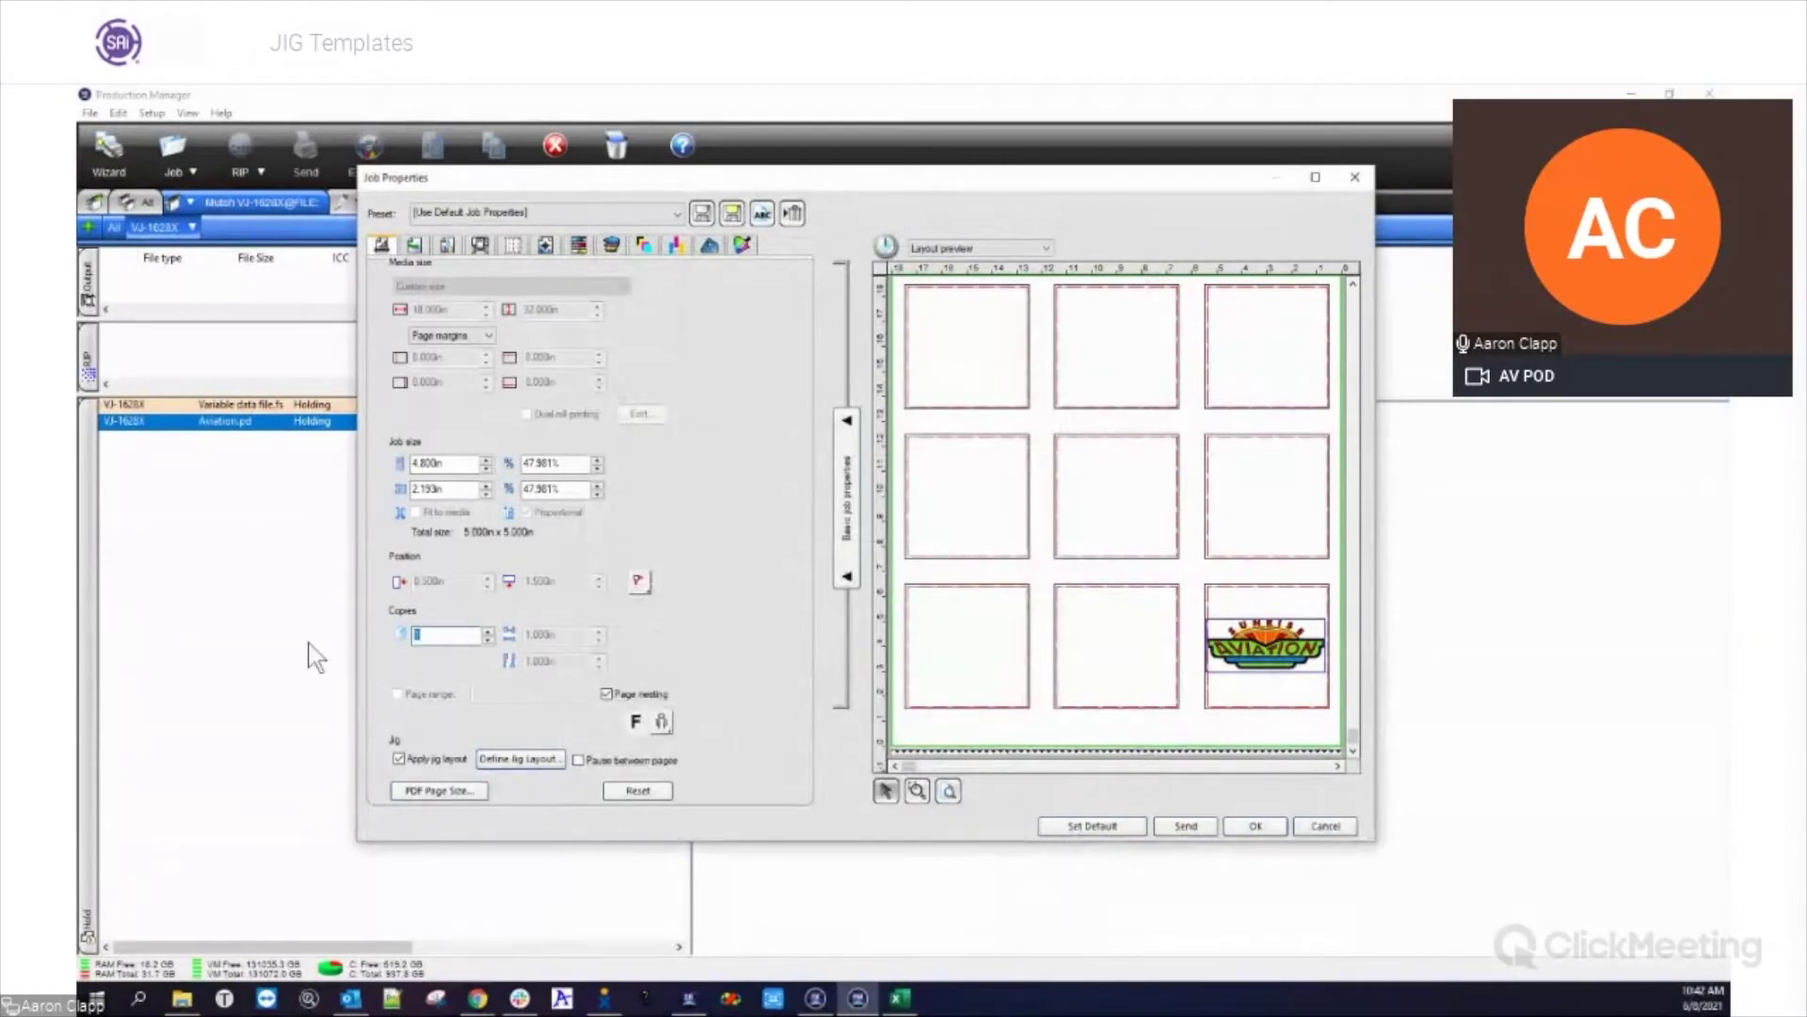
text(15)
key(Tab)
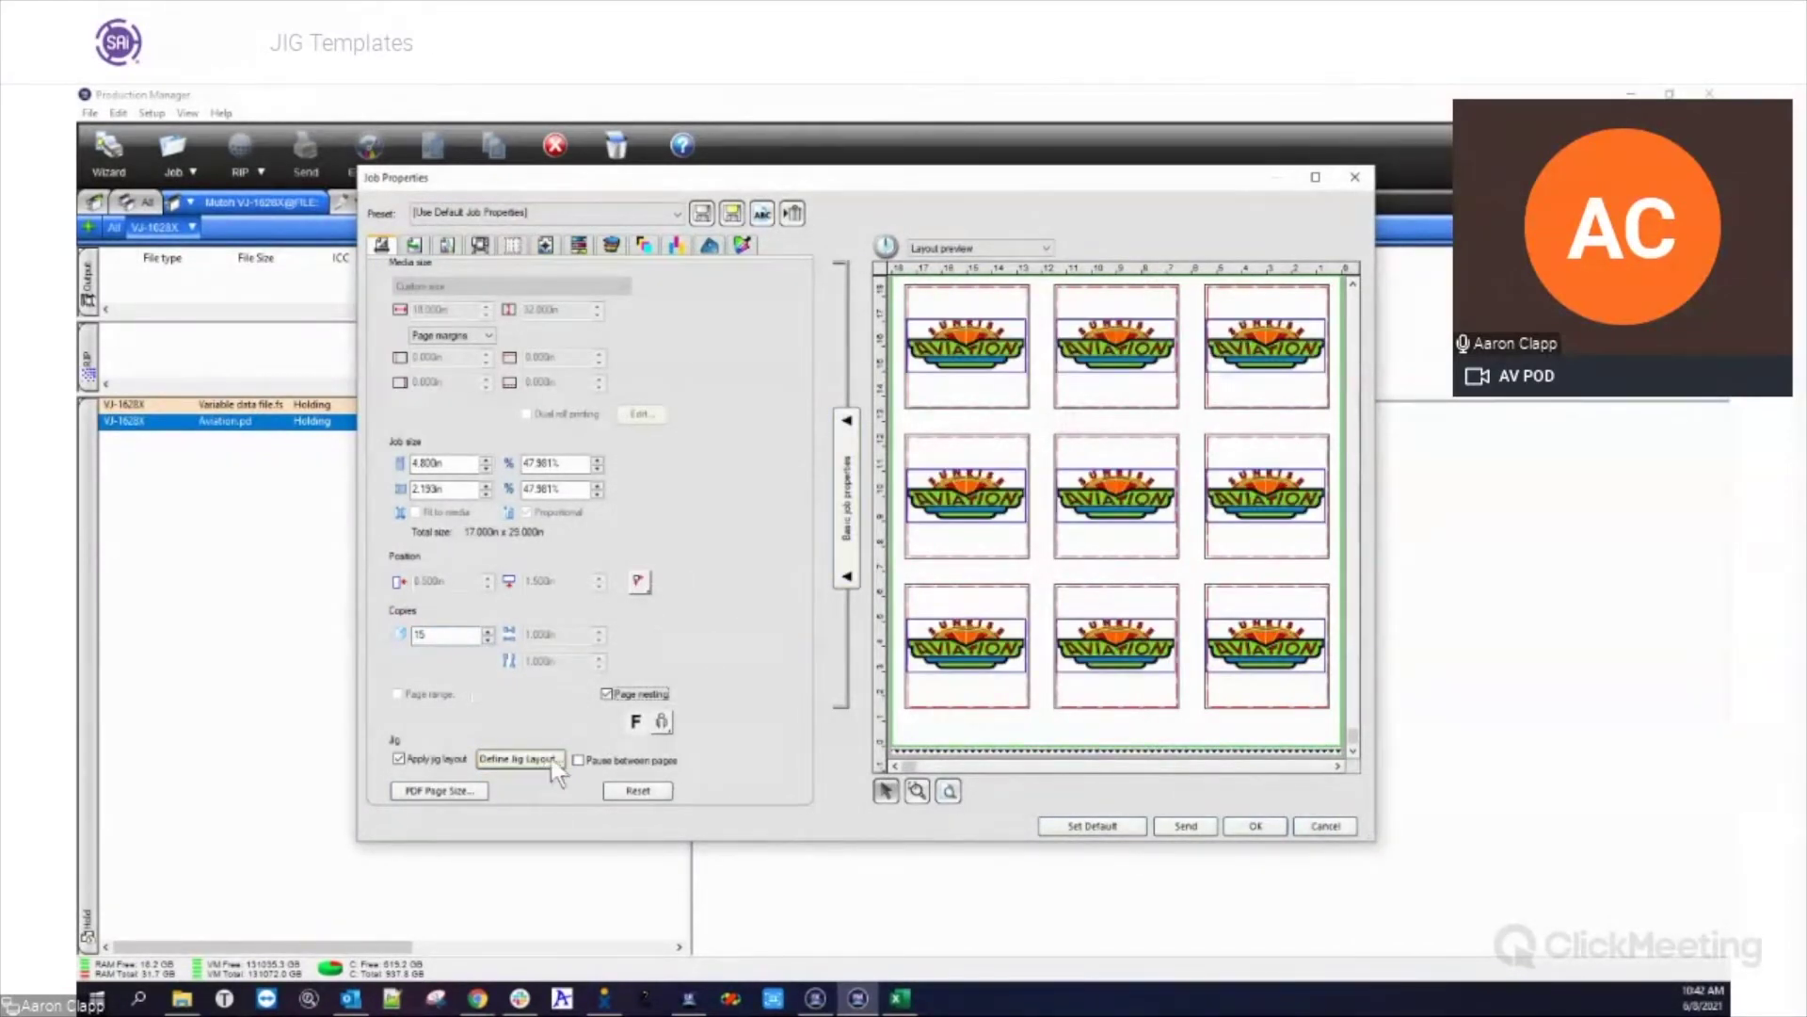
Turn off proportional fitting in the jig layout to compare the preview, and turn it back on
click(508, 759)
click(725, 544)
click(1040, 746)
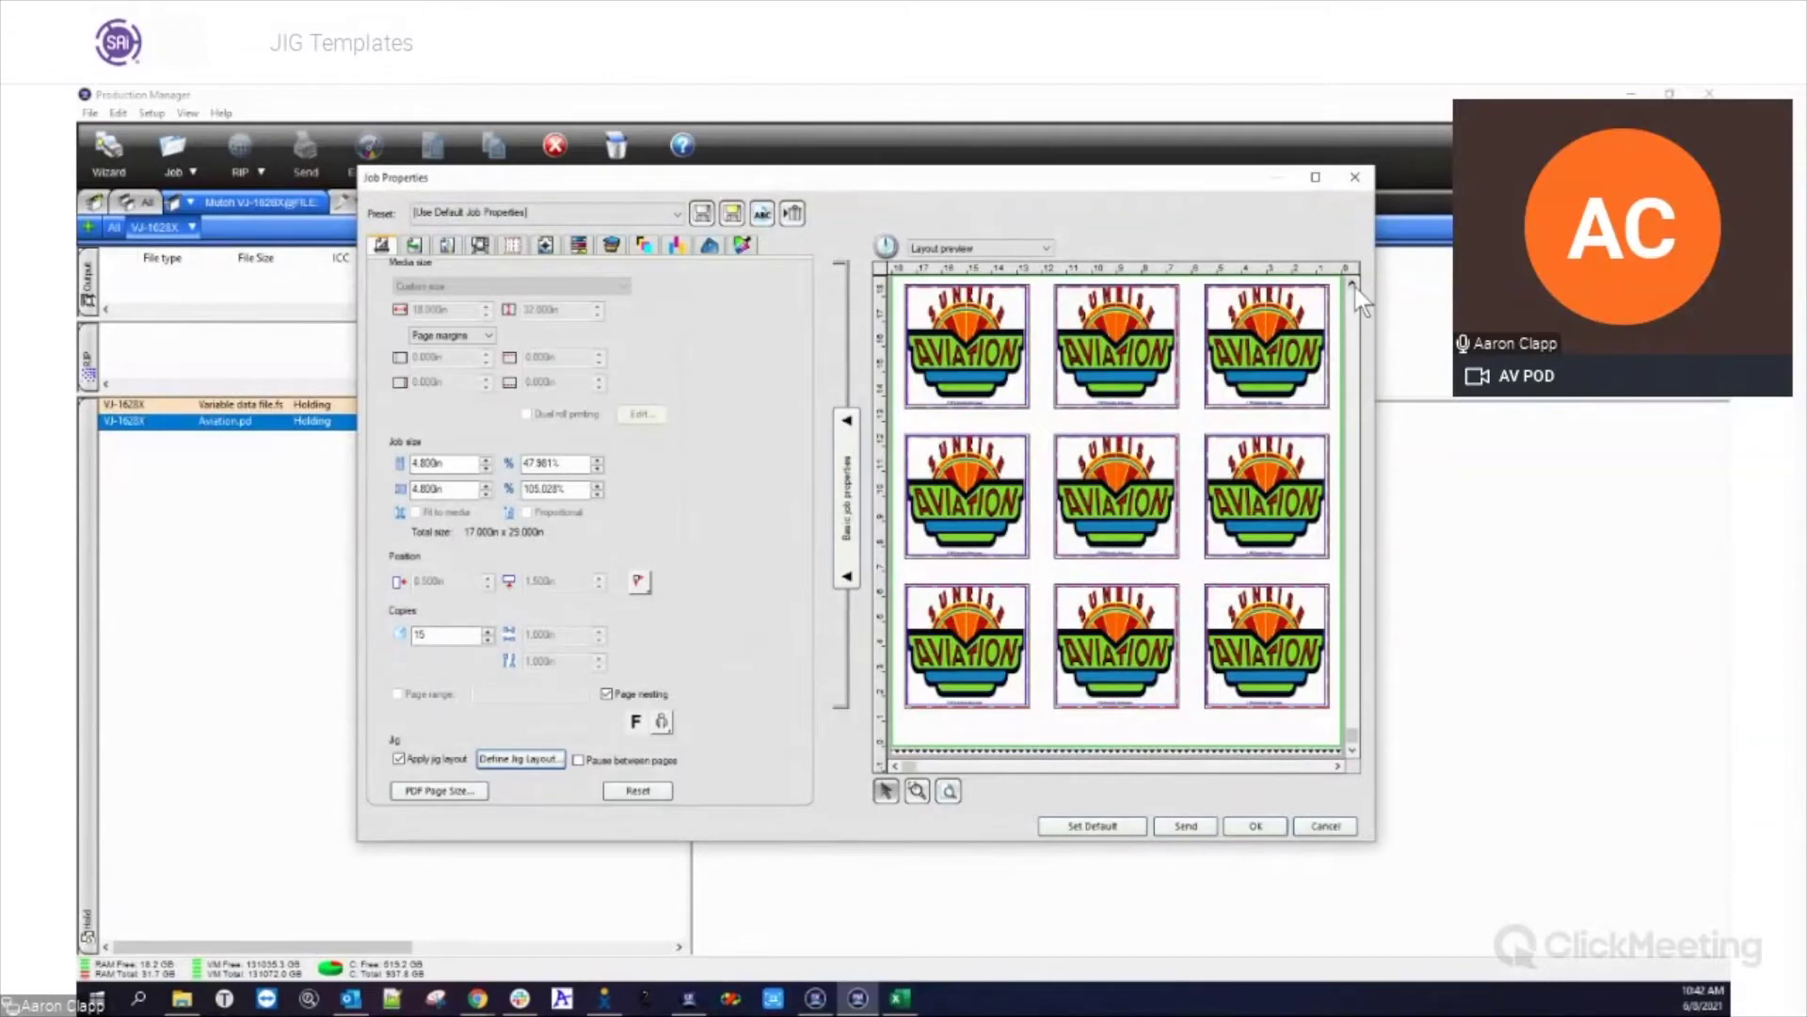
click(515, 763)
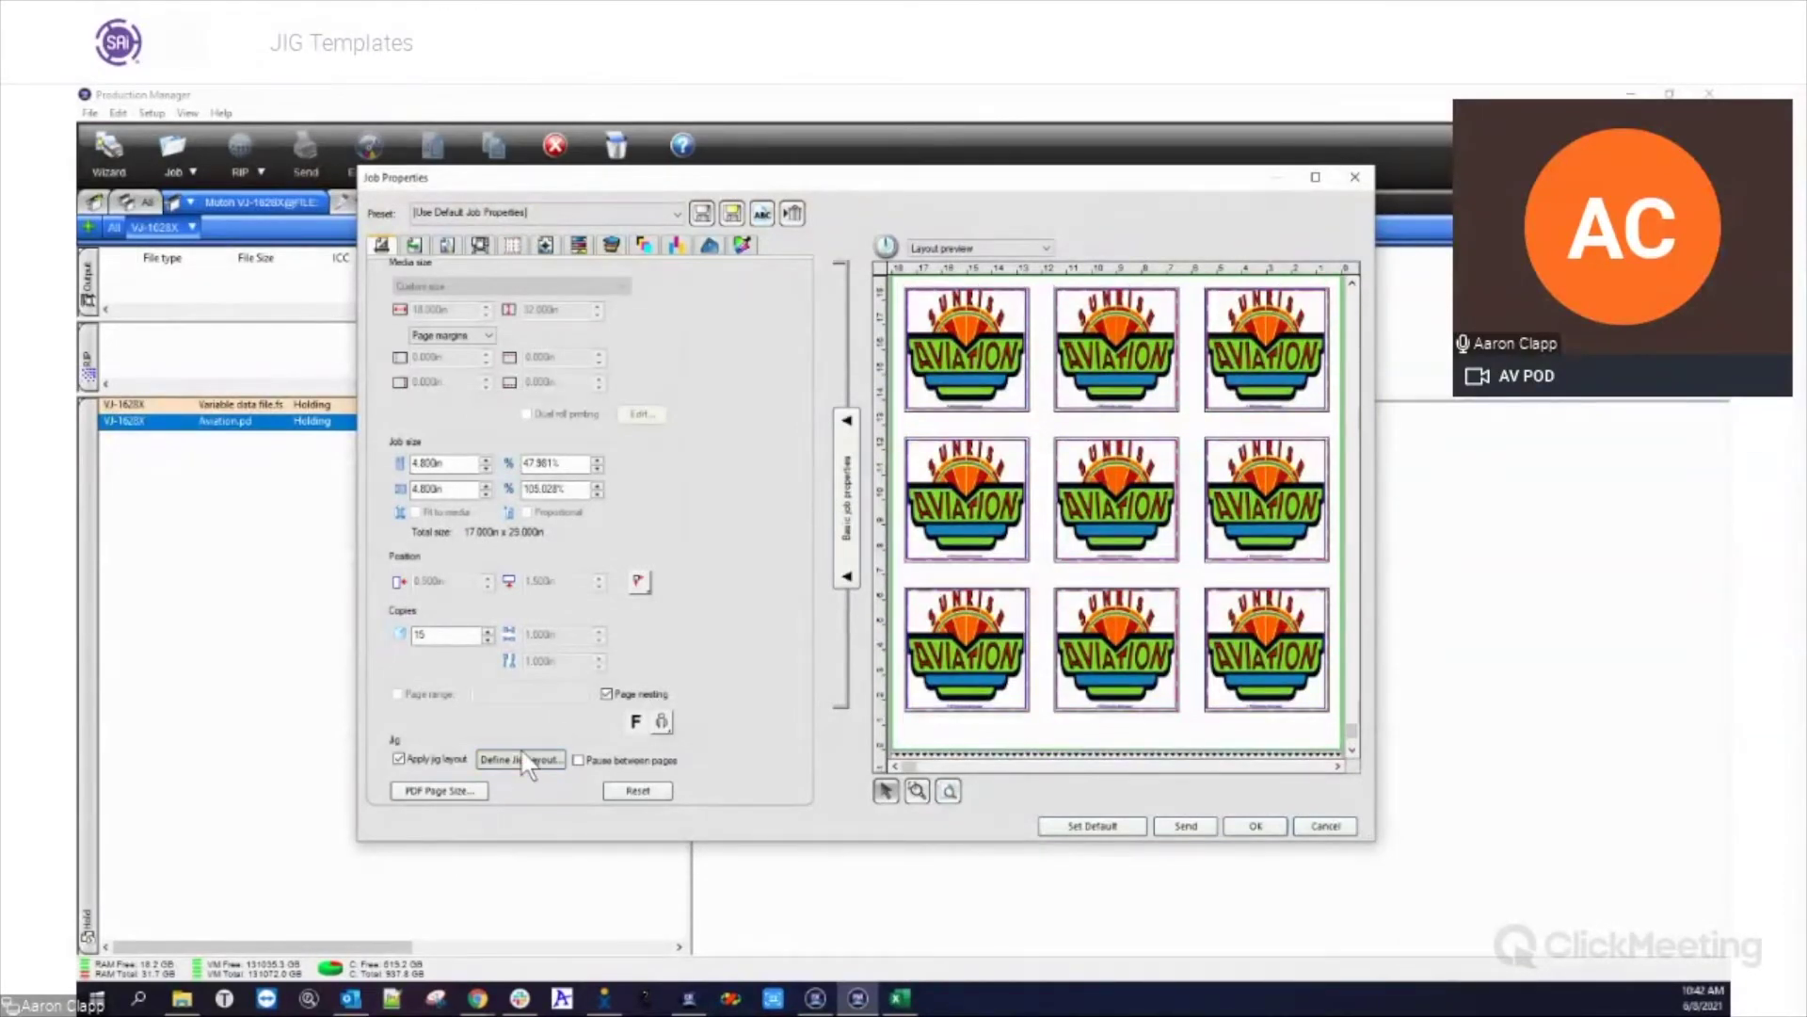
click(731, 548)
click(1039, 746)
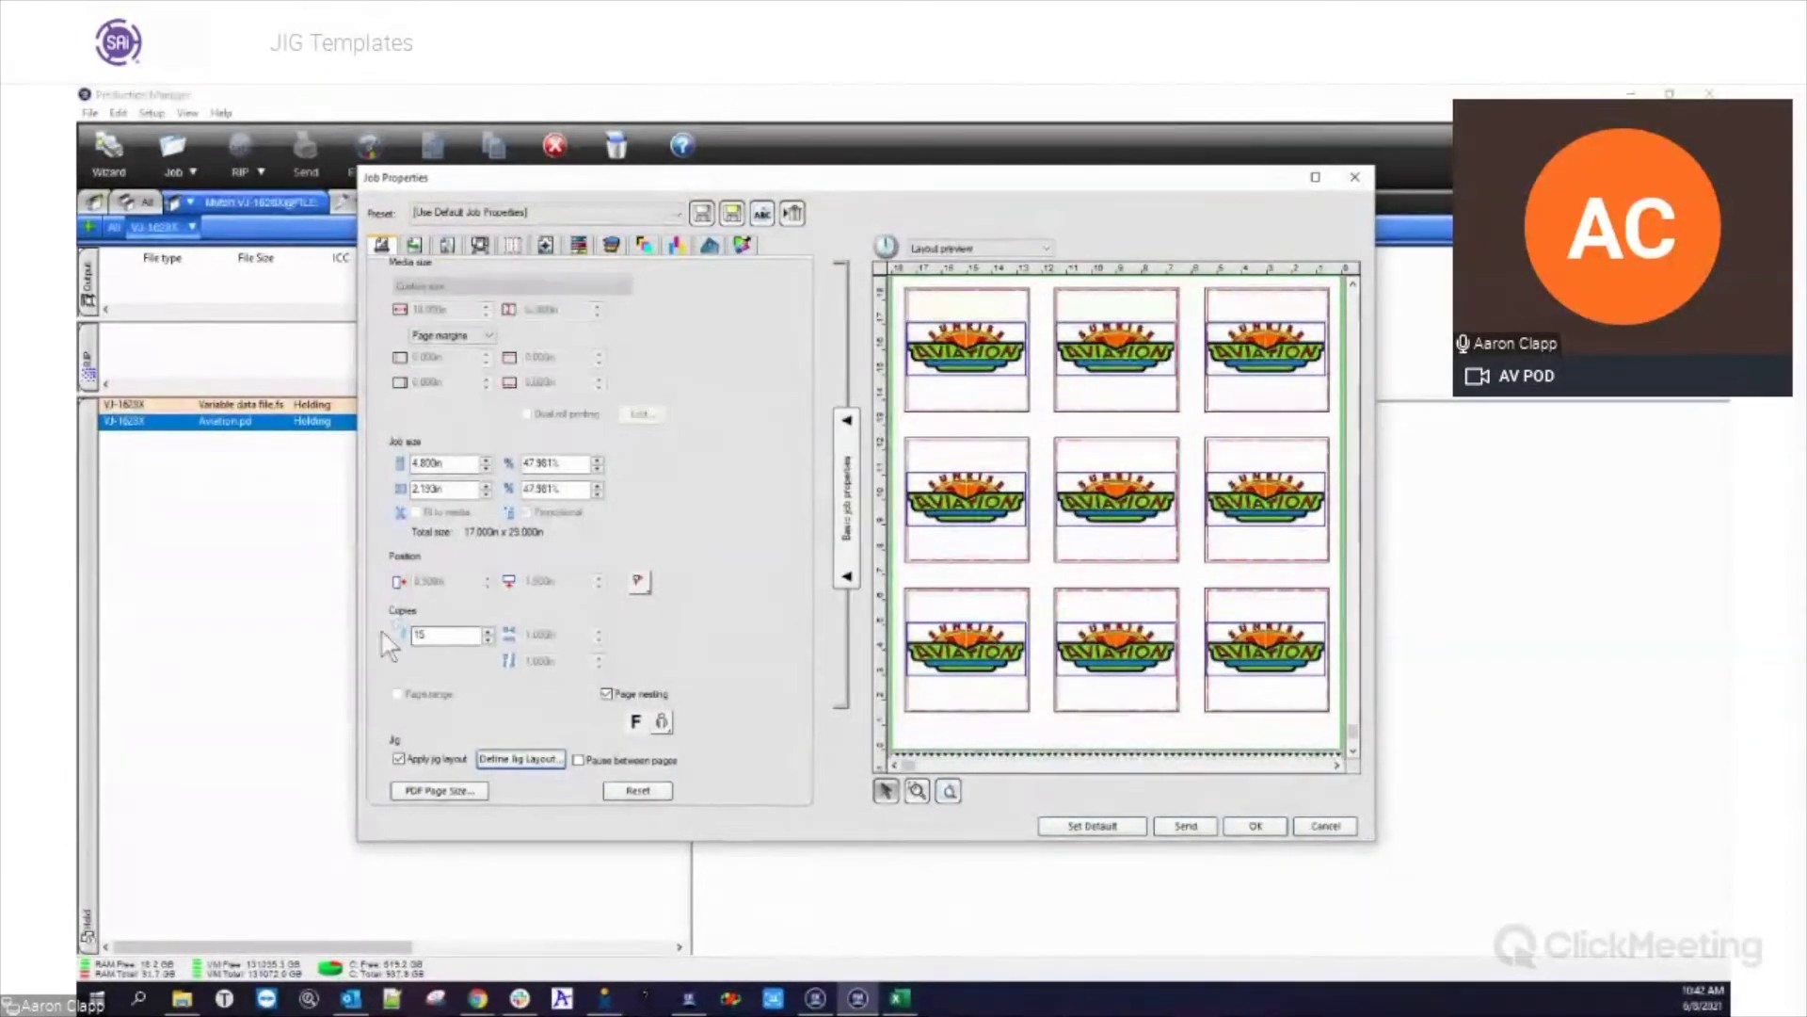
Set the Aviation job to 30 copies and turn on pausing between pages
double_click(426, 634)
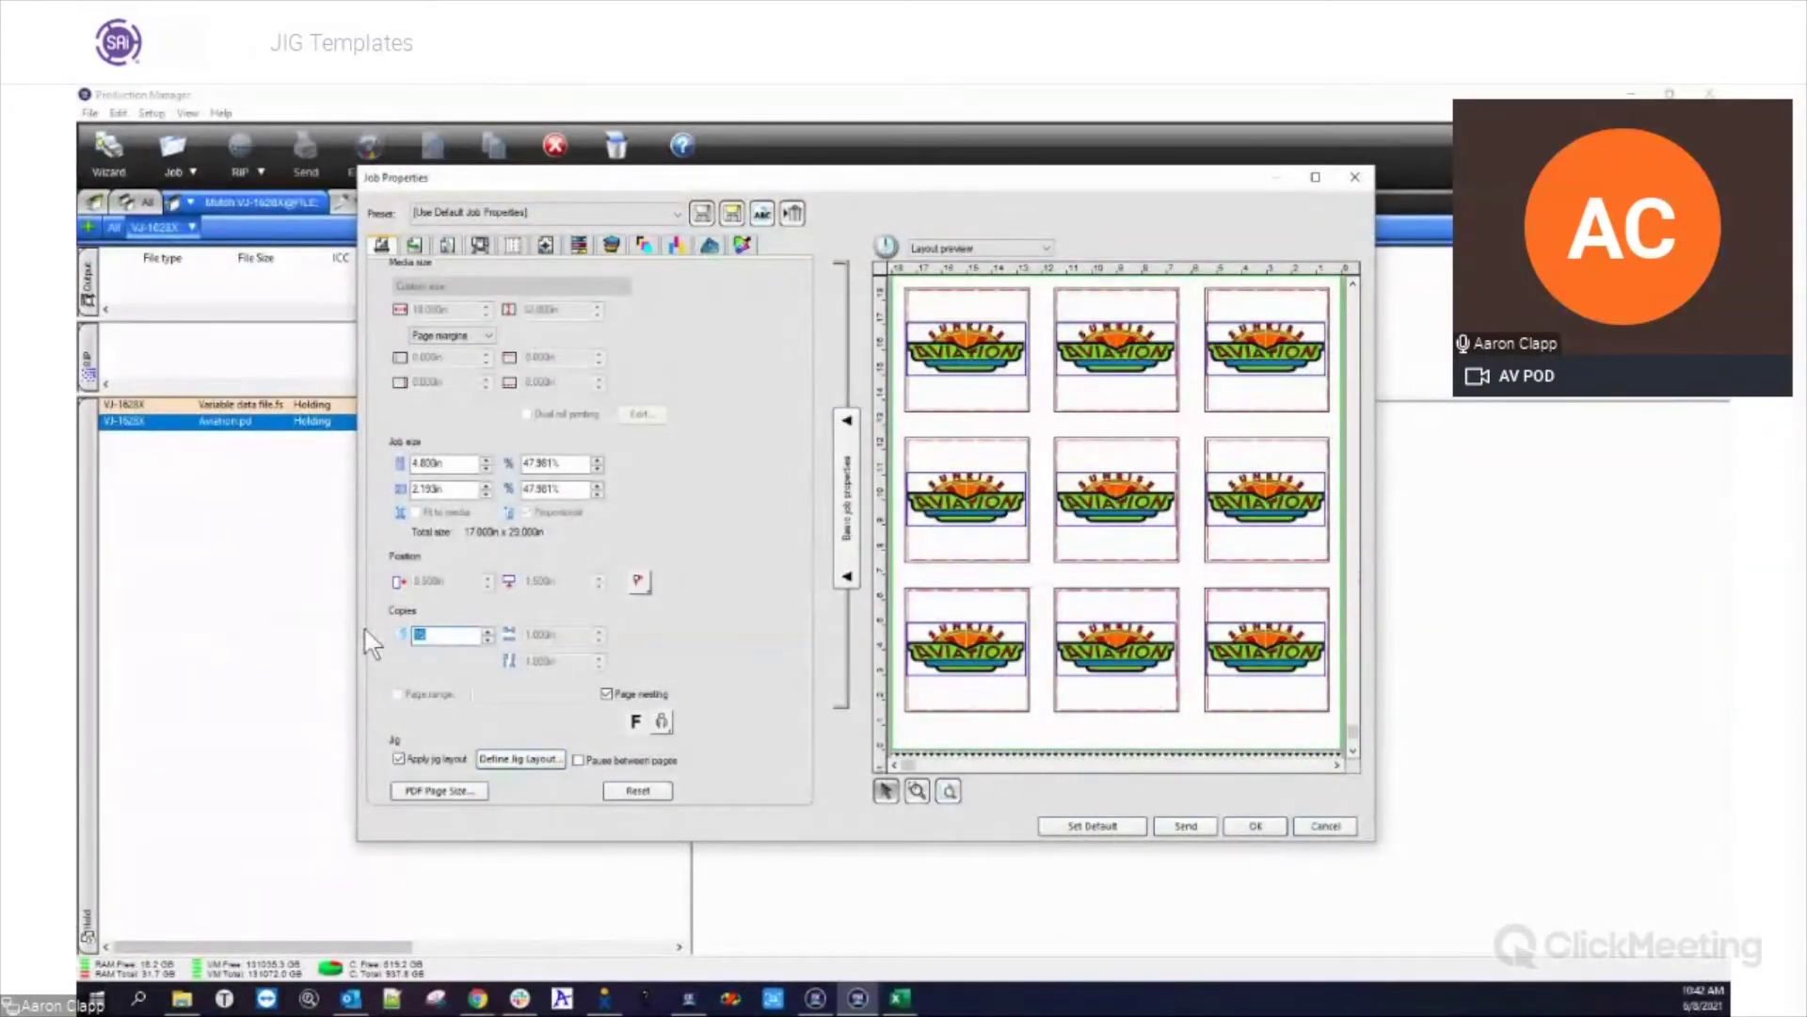
text(30)
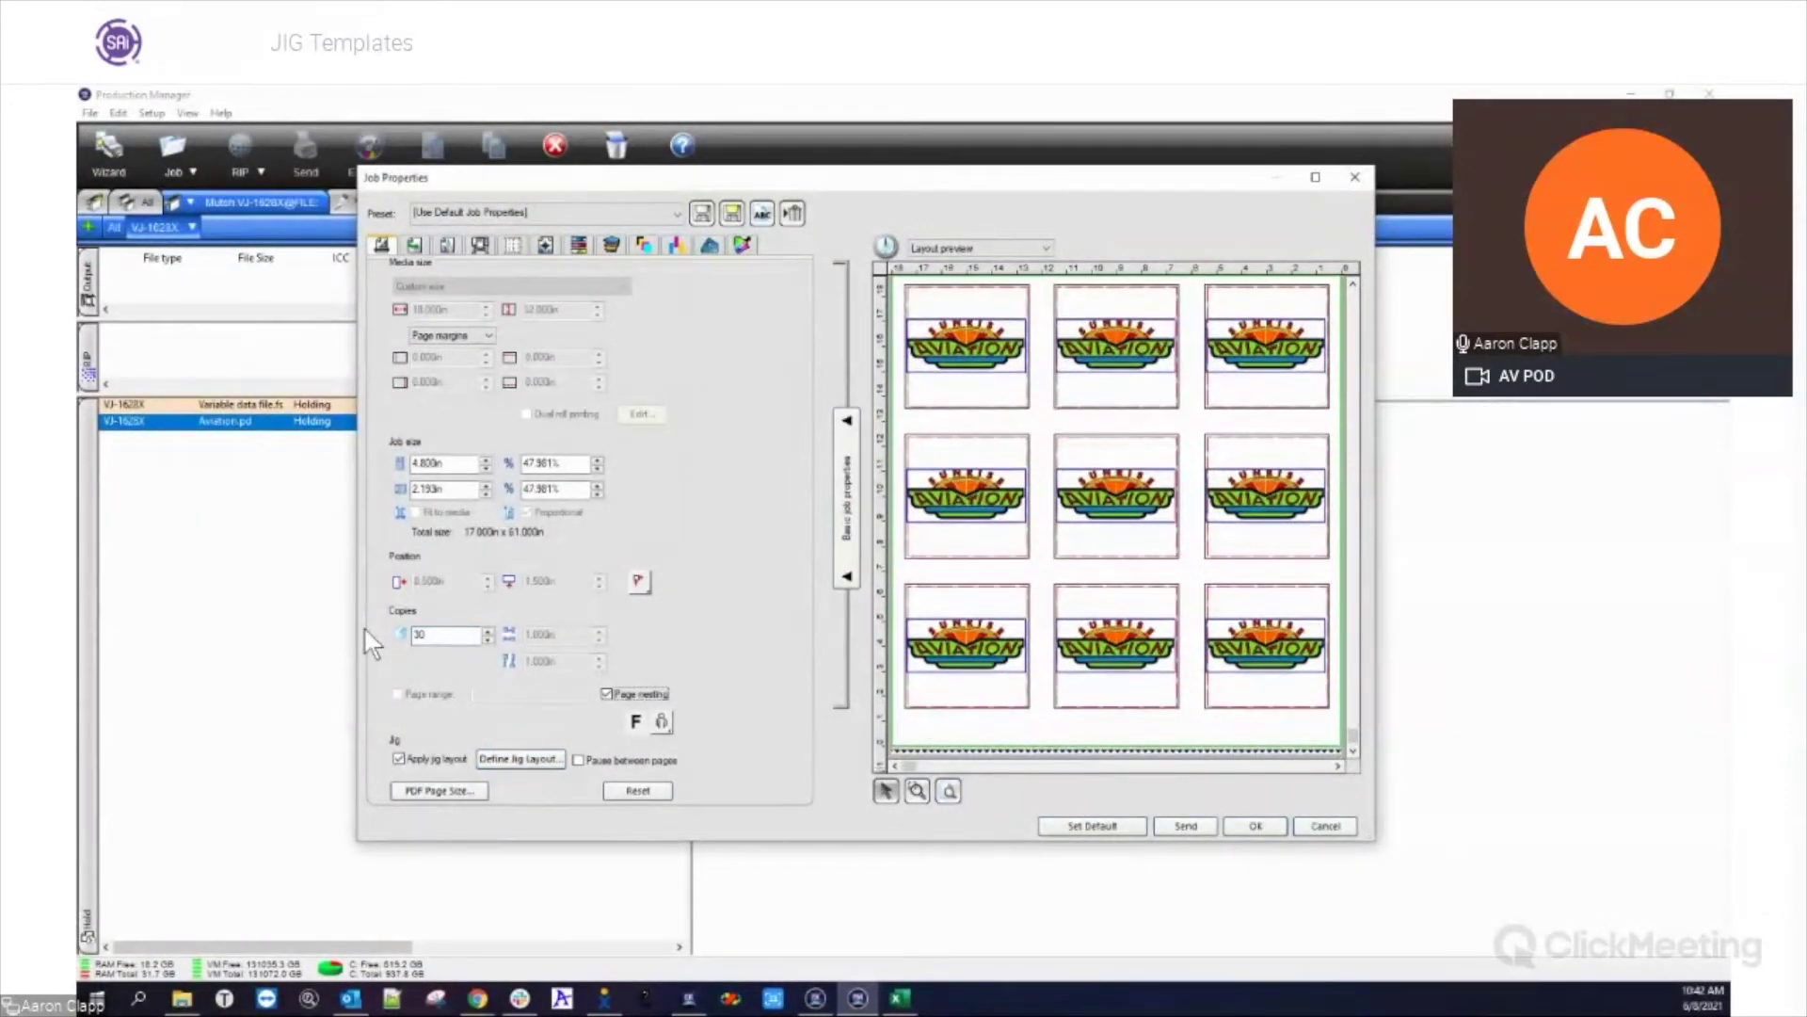
click(918, 788)
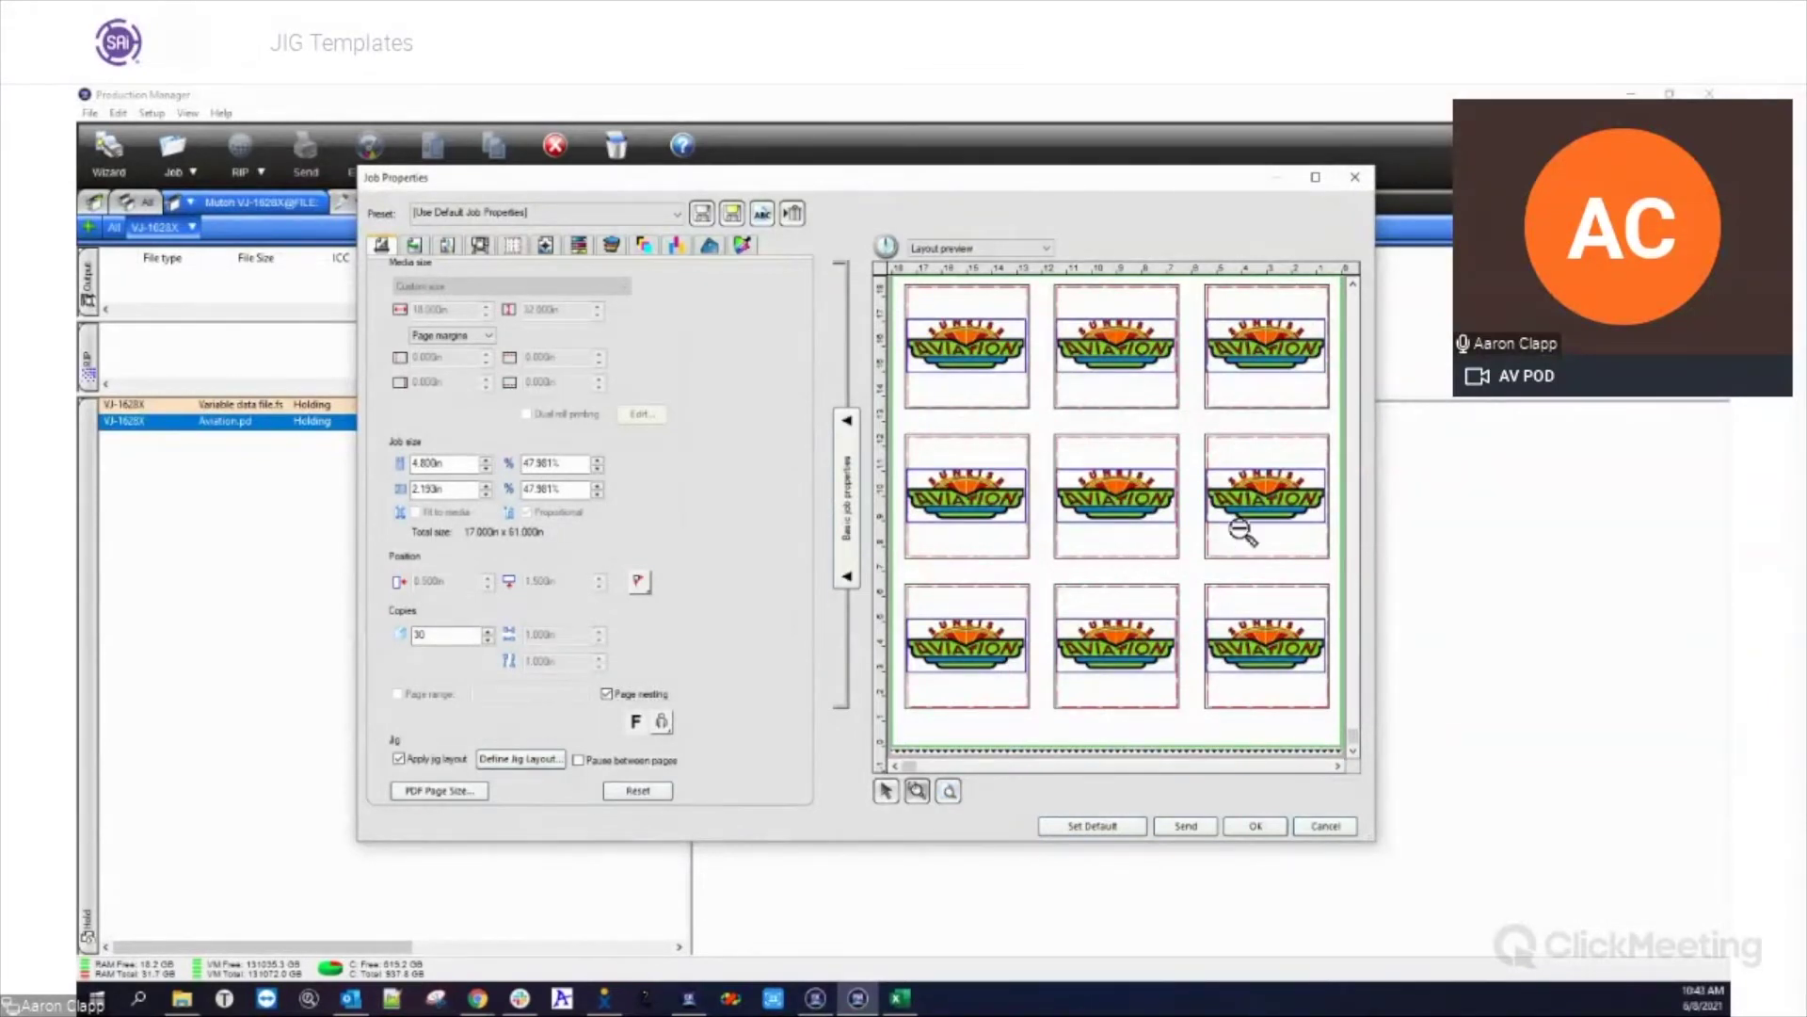
alt+click(1143, 457)
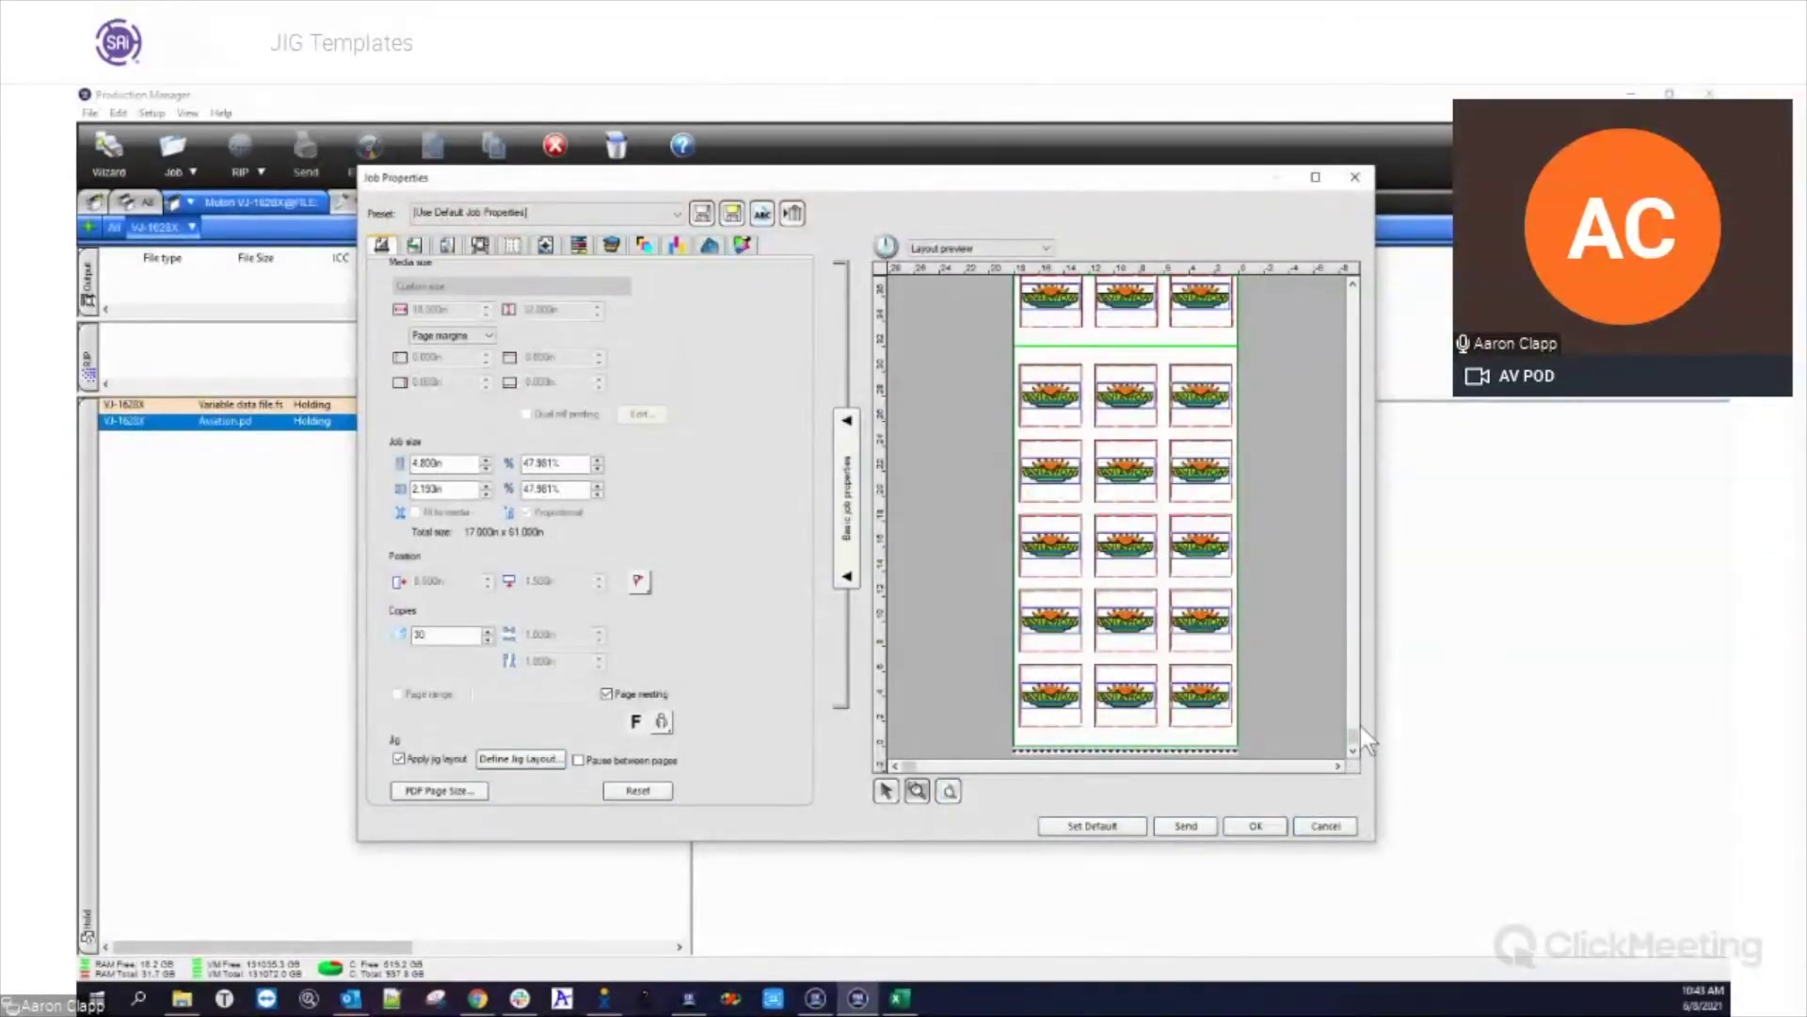
drag(1353, 729, 1353, 521)
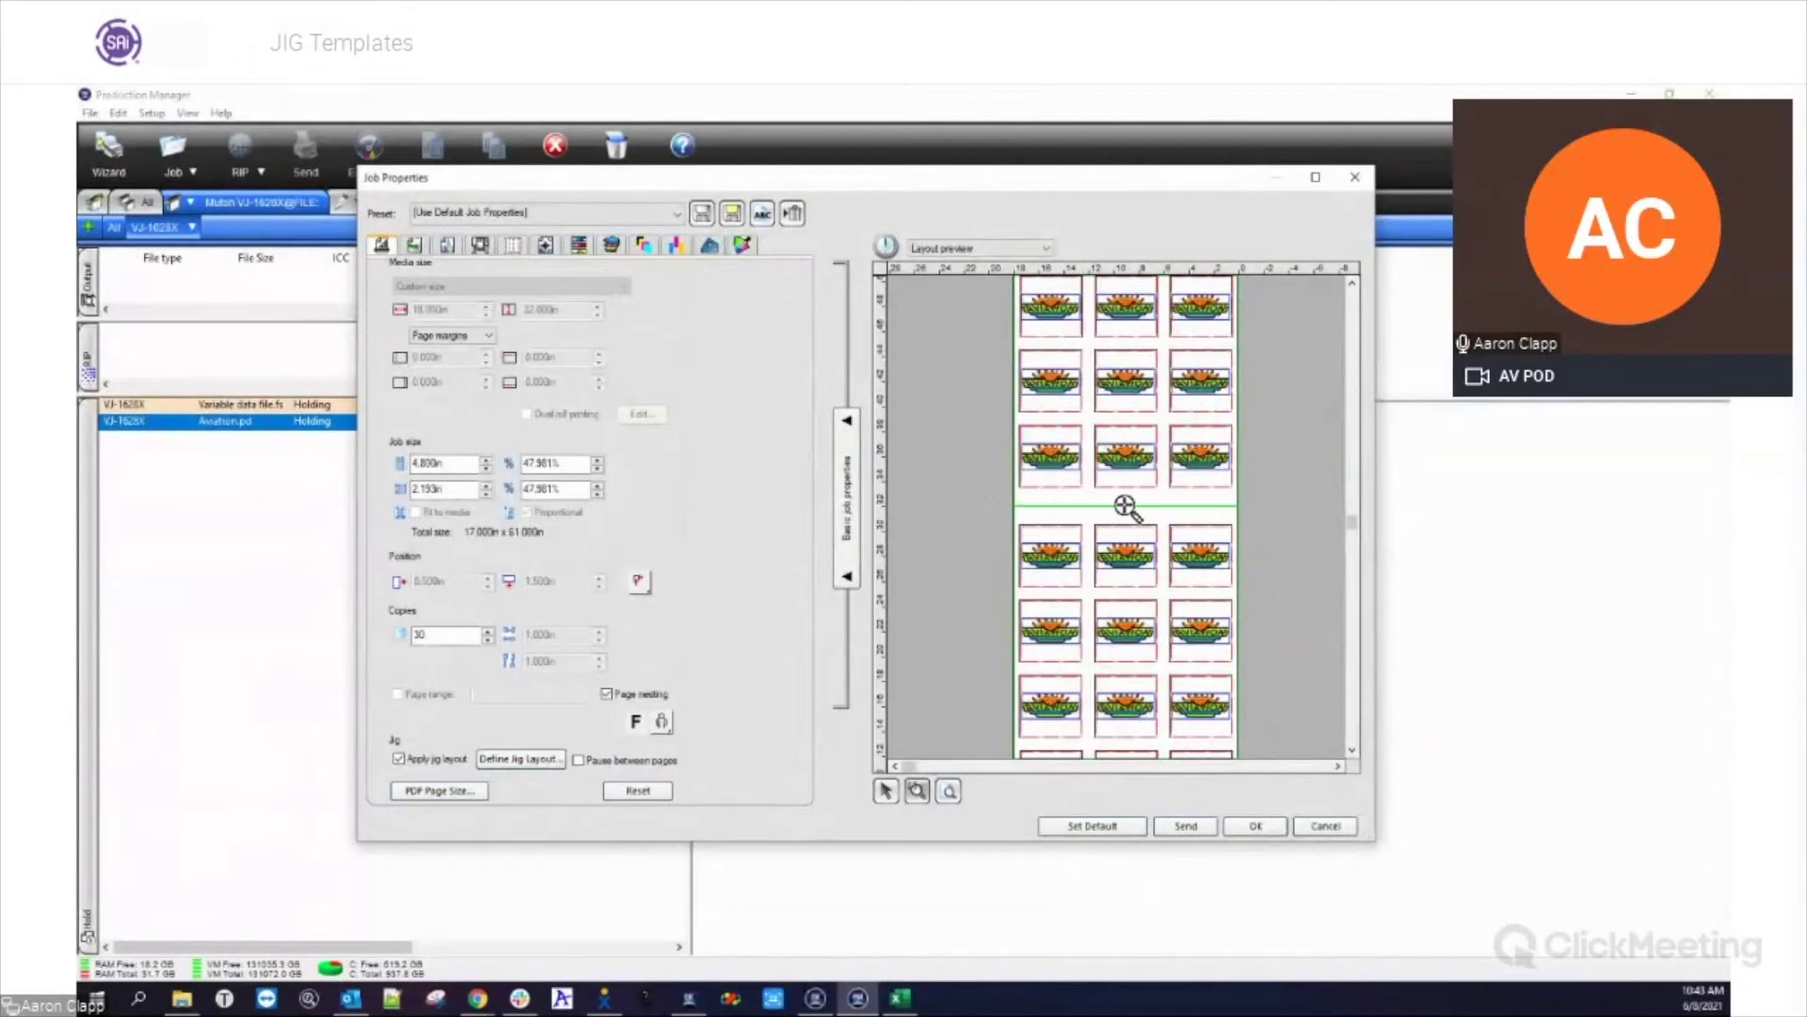
click(578, 760)
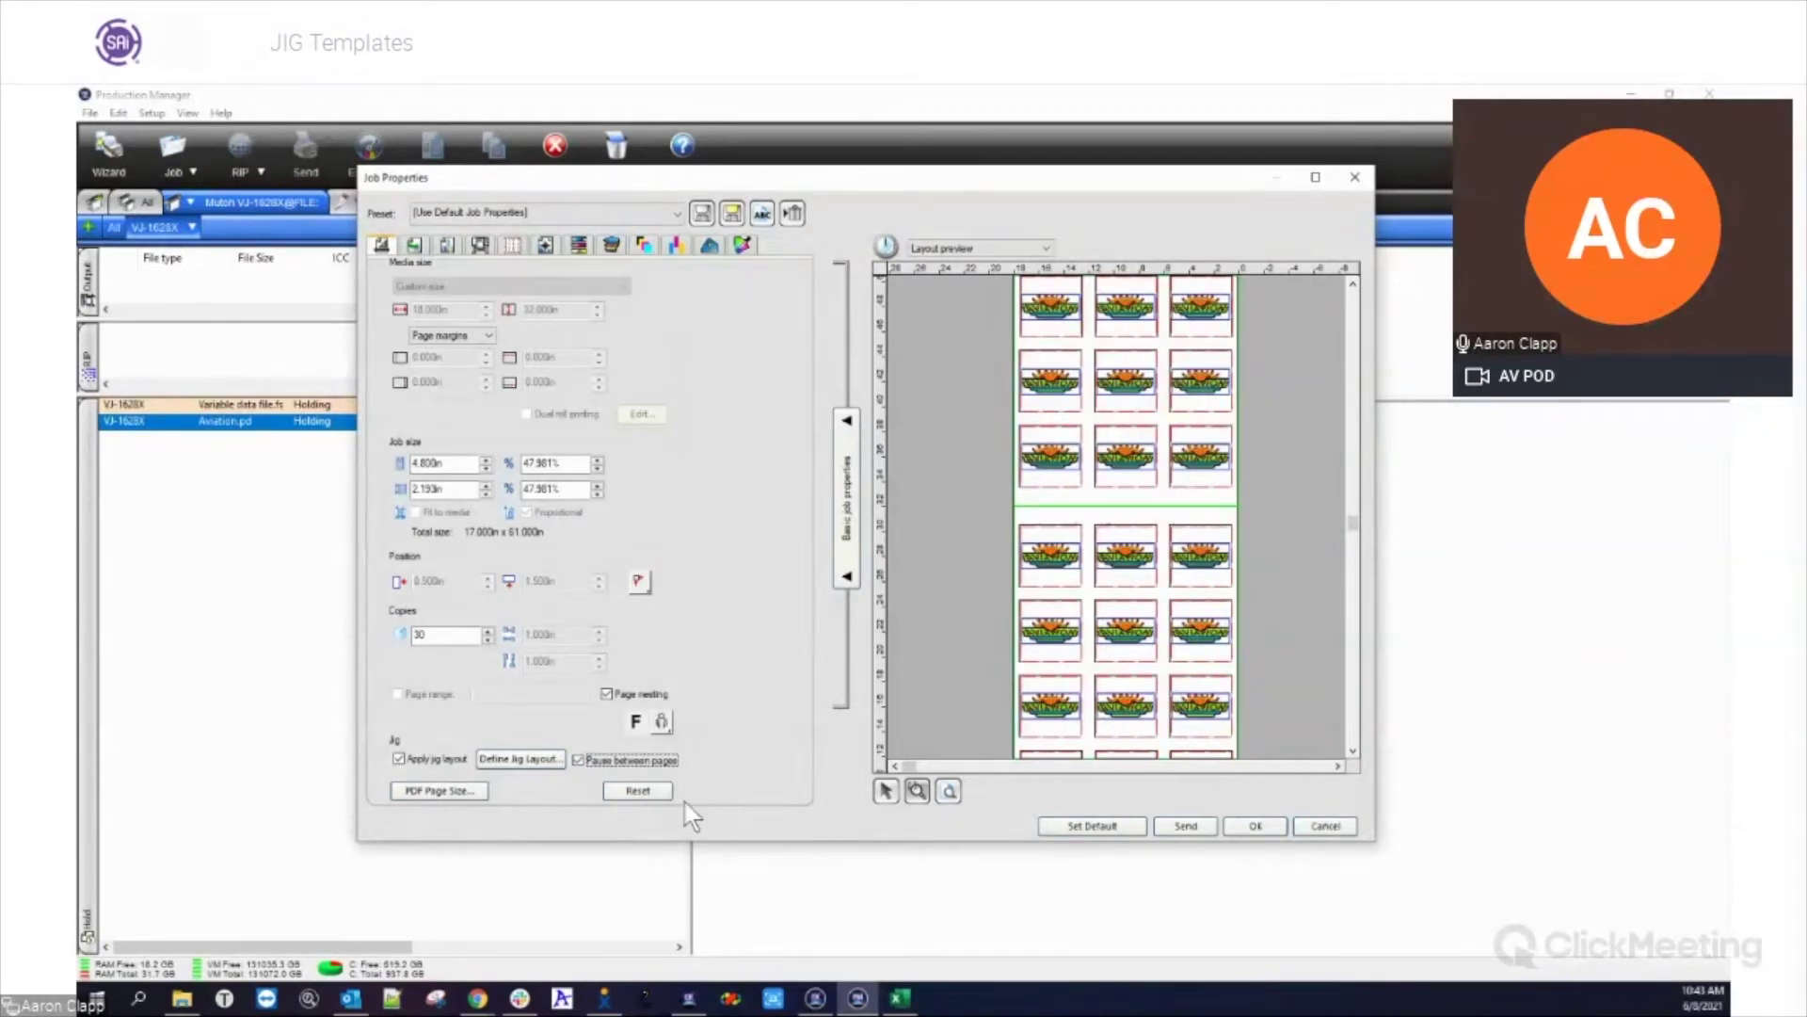
Set the copies back to 1 and close the job properties without saving the changes
click(444, 634)
drag(445, 634, 315, 655)
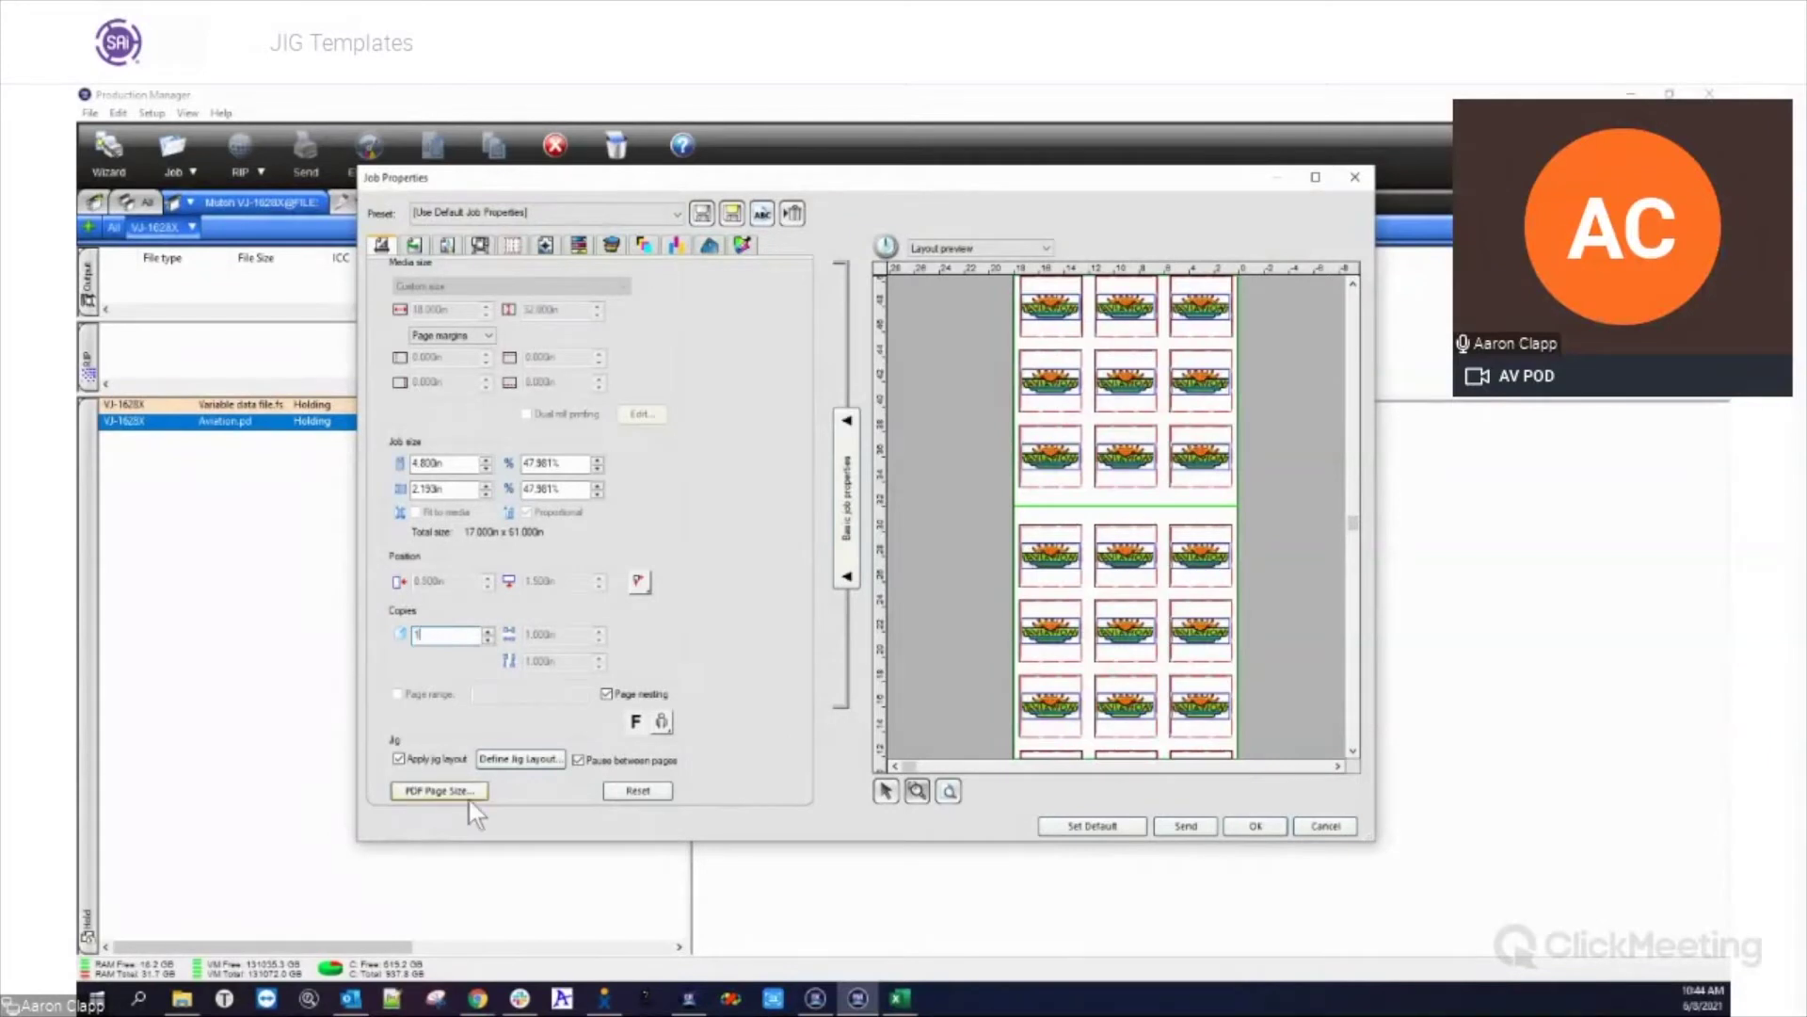
text(1)
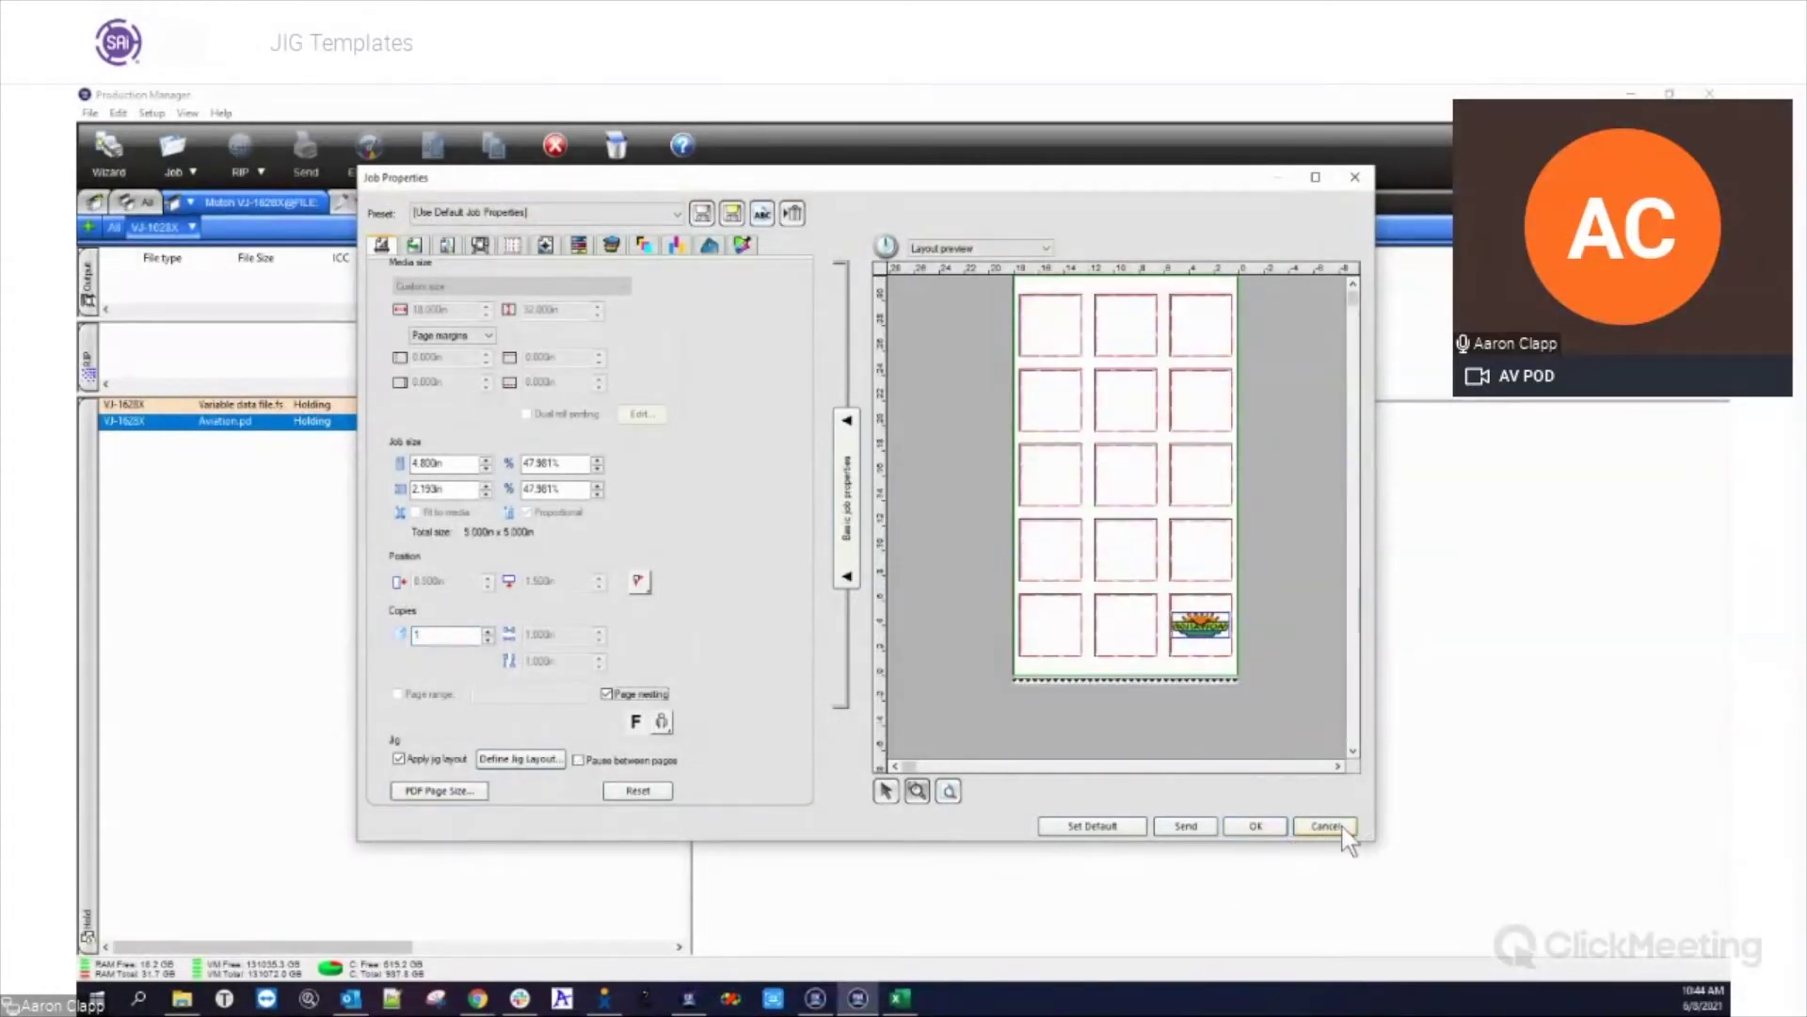
click(1323, 827)
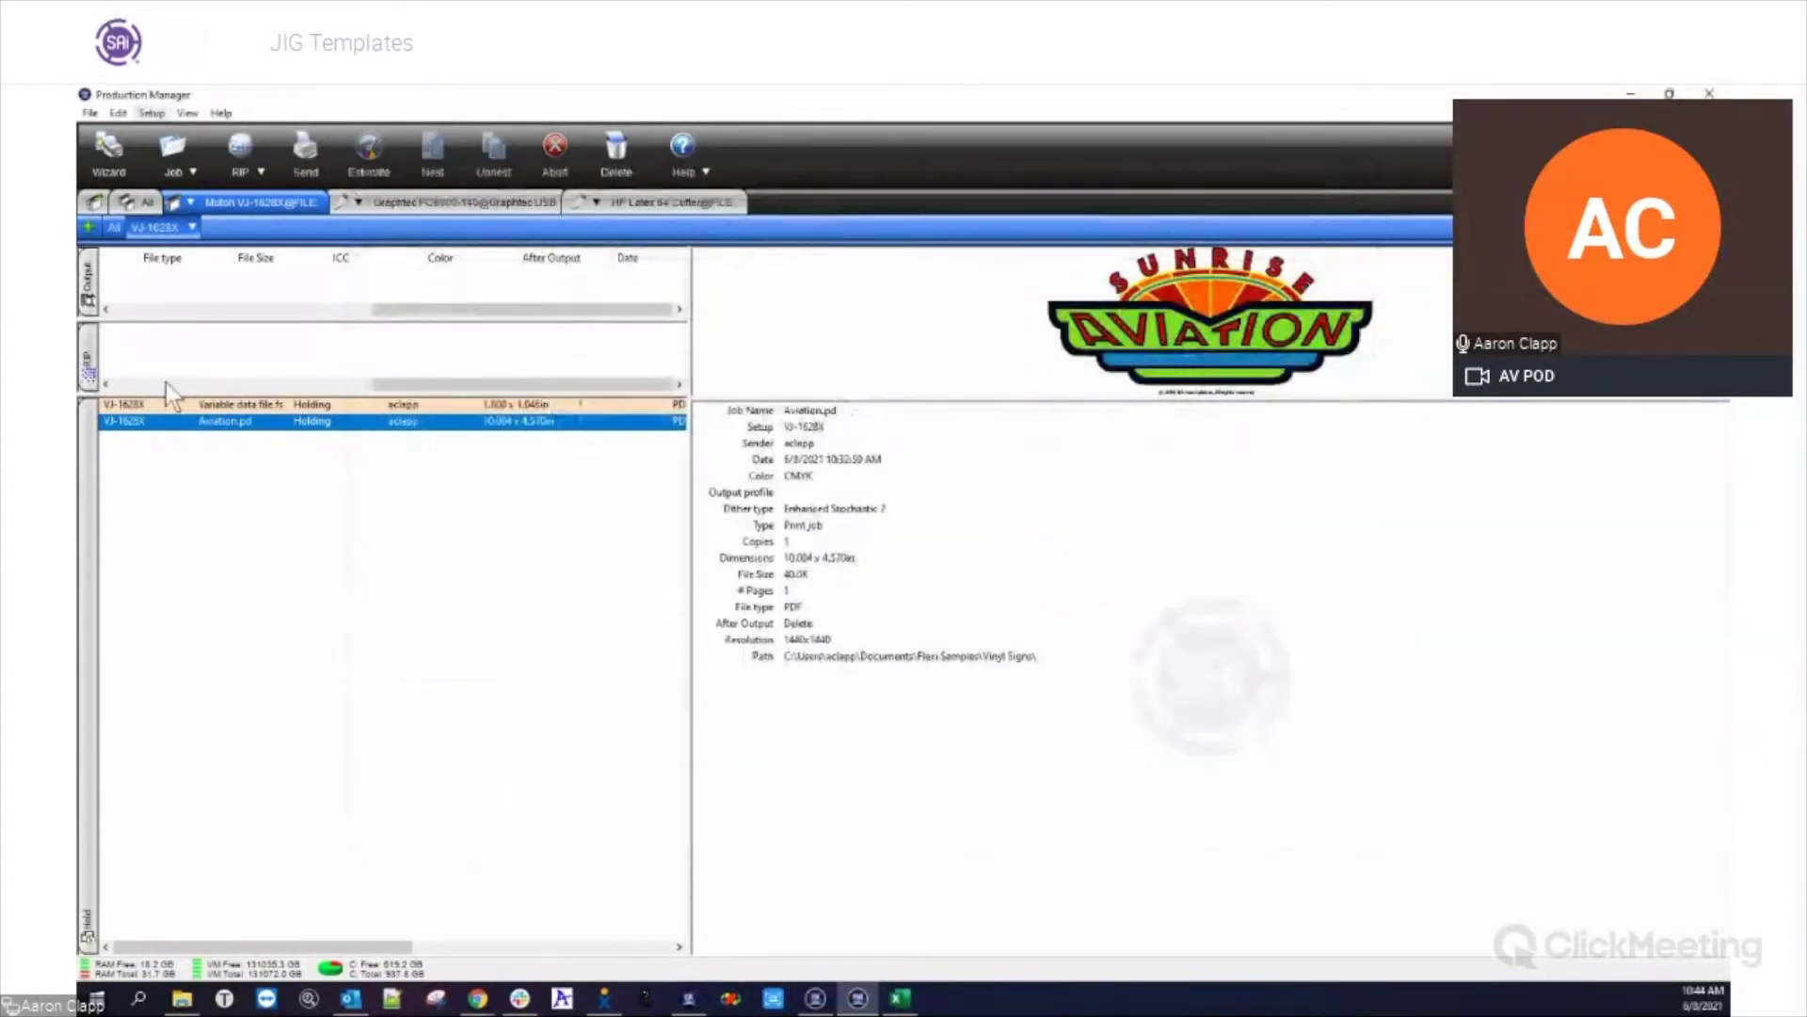
Delete the Aviation.pd job from the hold list
right_click(200, 422)
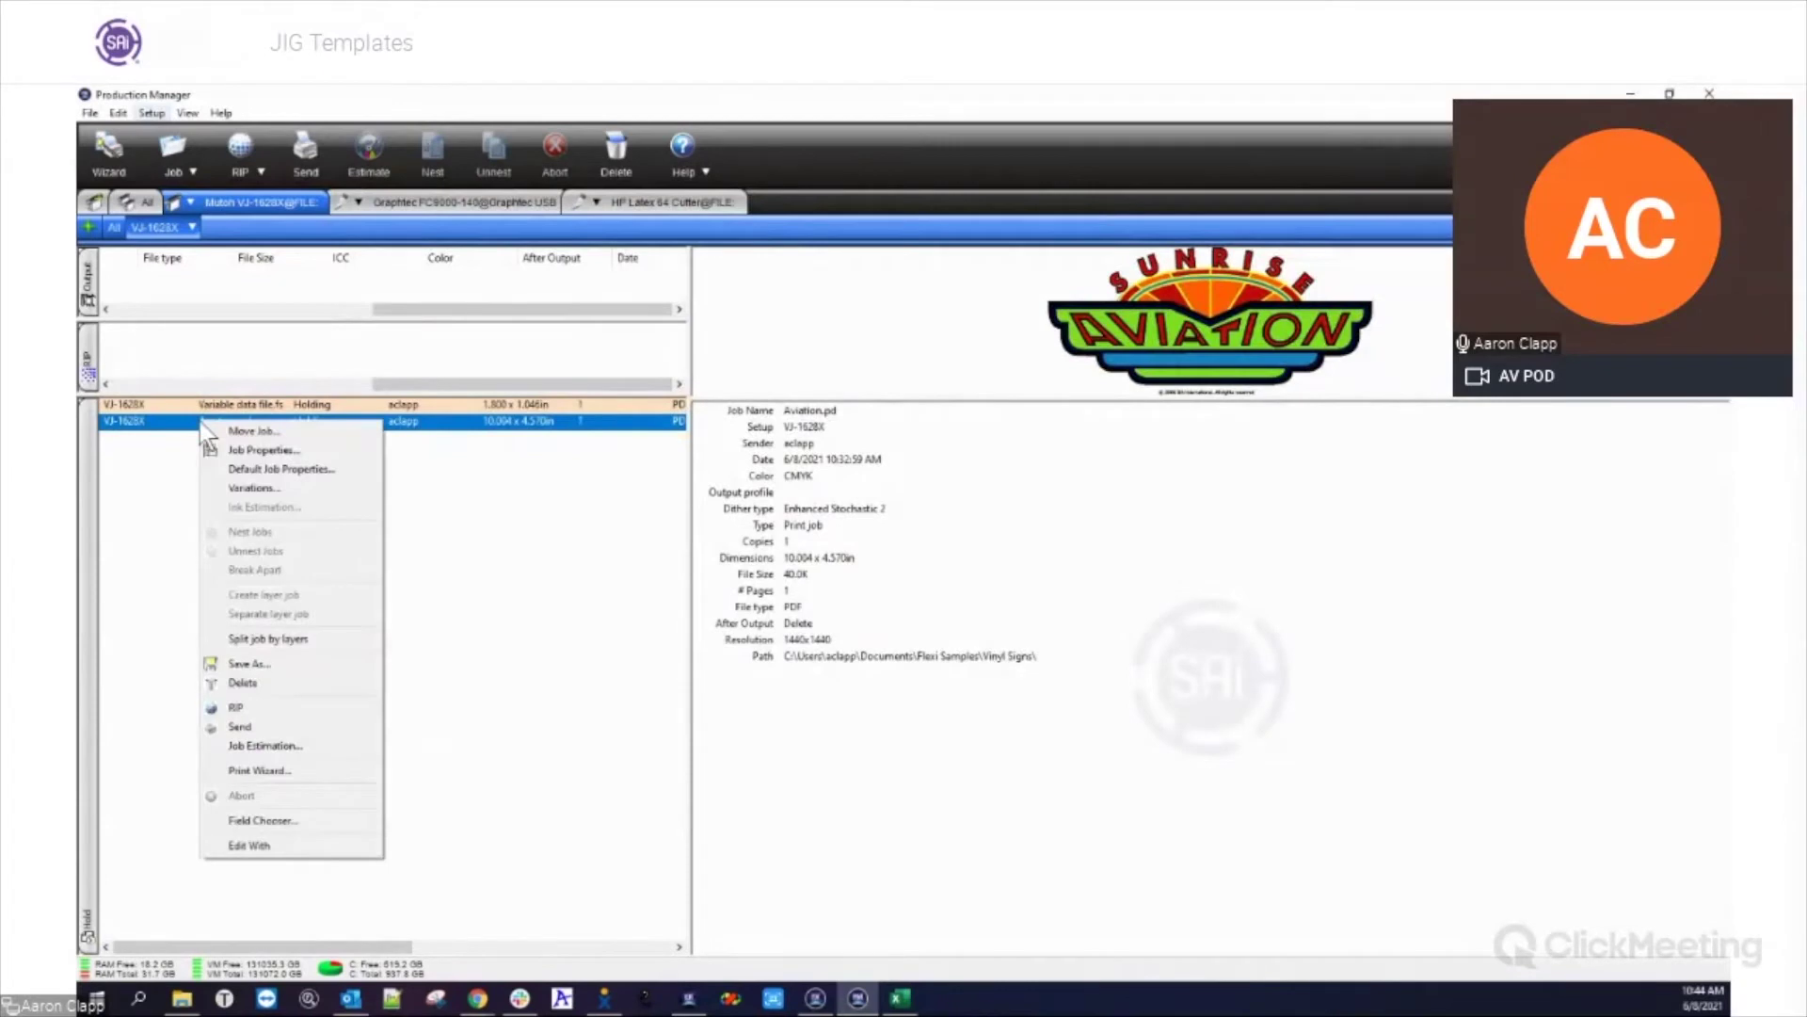
click(279, 681)
click(184, 665)
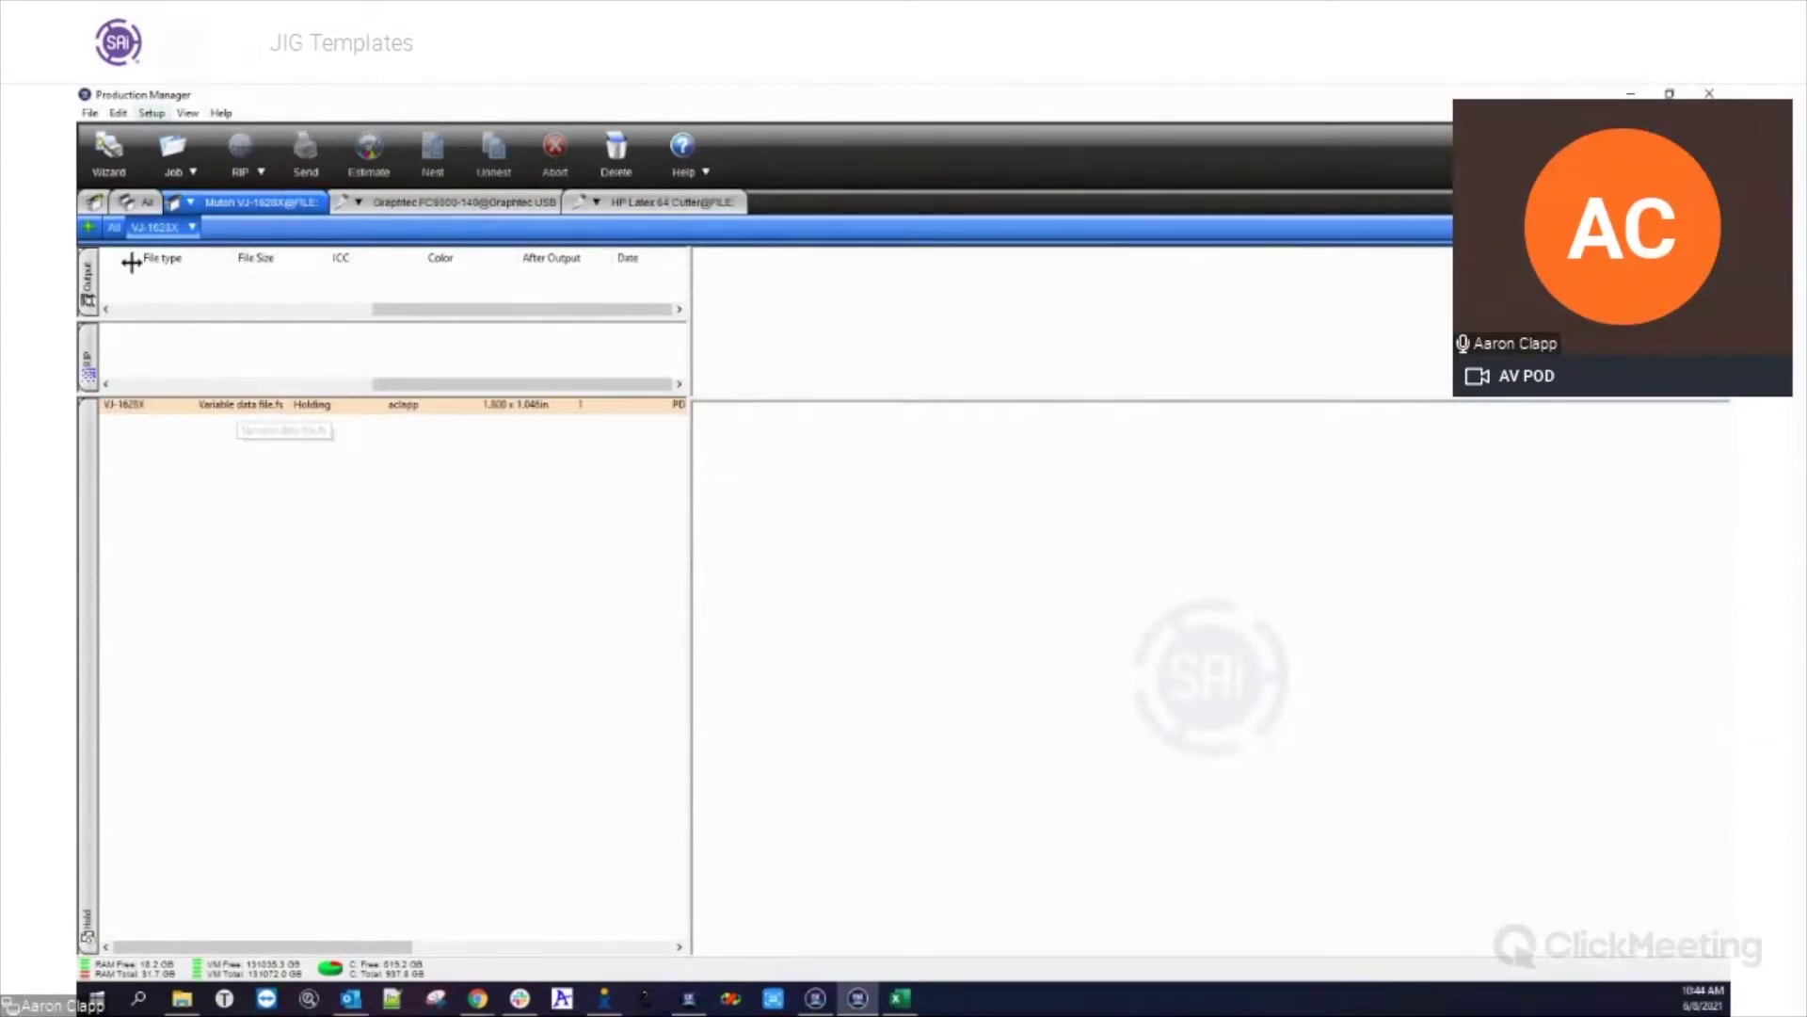
Start adding a job to the VJ-1628X setup and preview Above and Beyond.pd from the Vinyl Signs folder
click(192, 228)
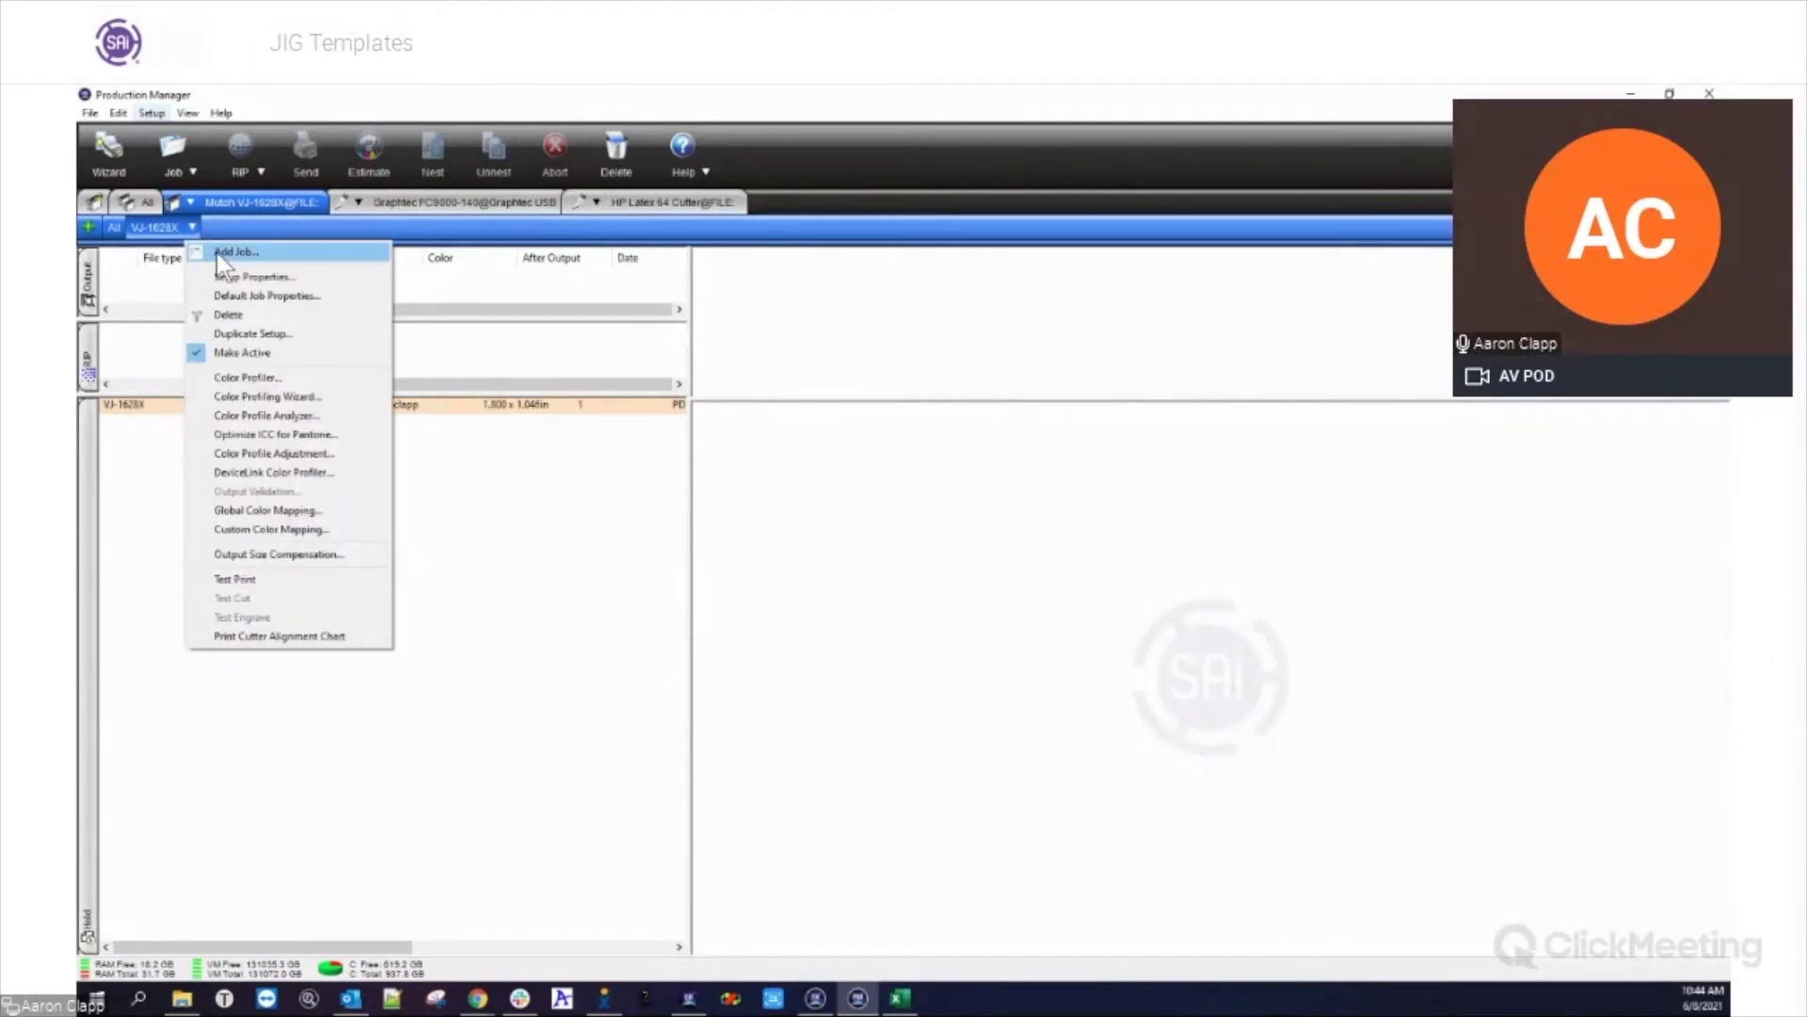
click(223, 252)
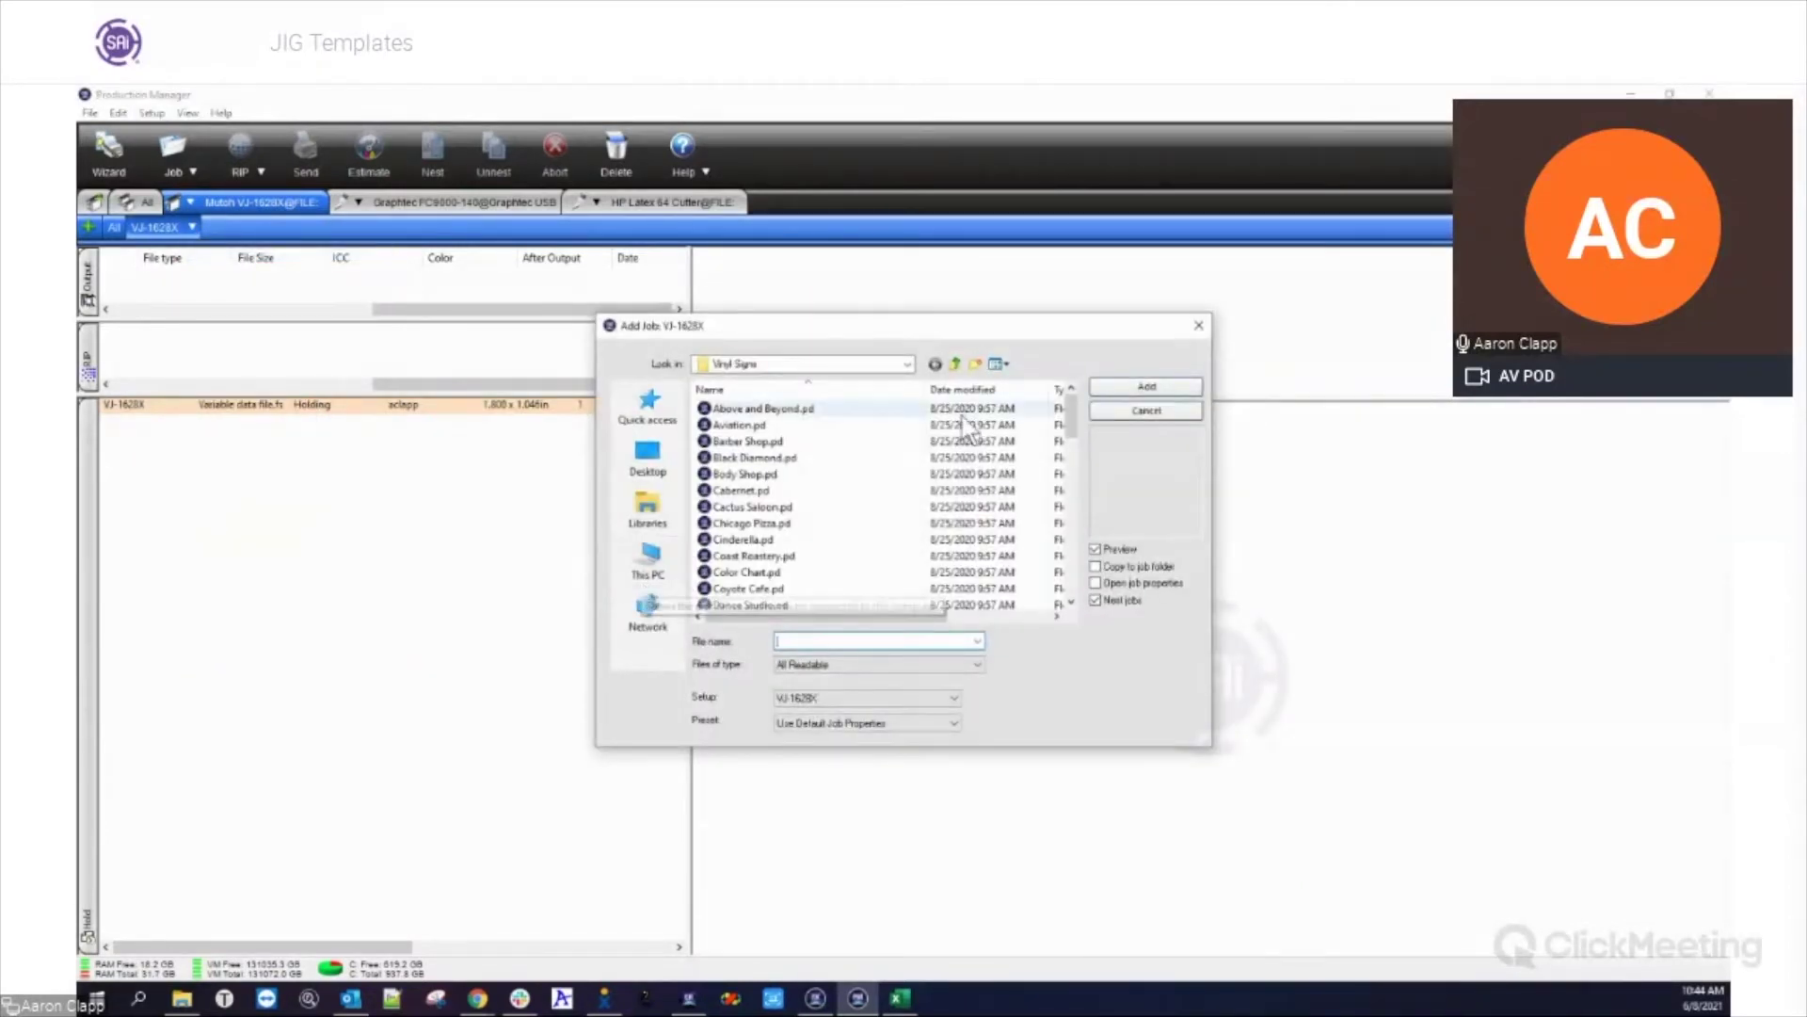
click(744, 409)
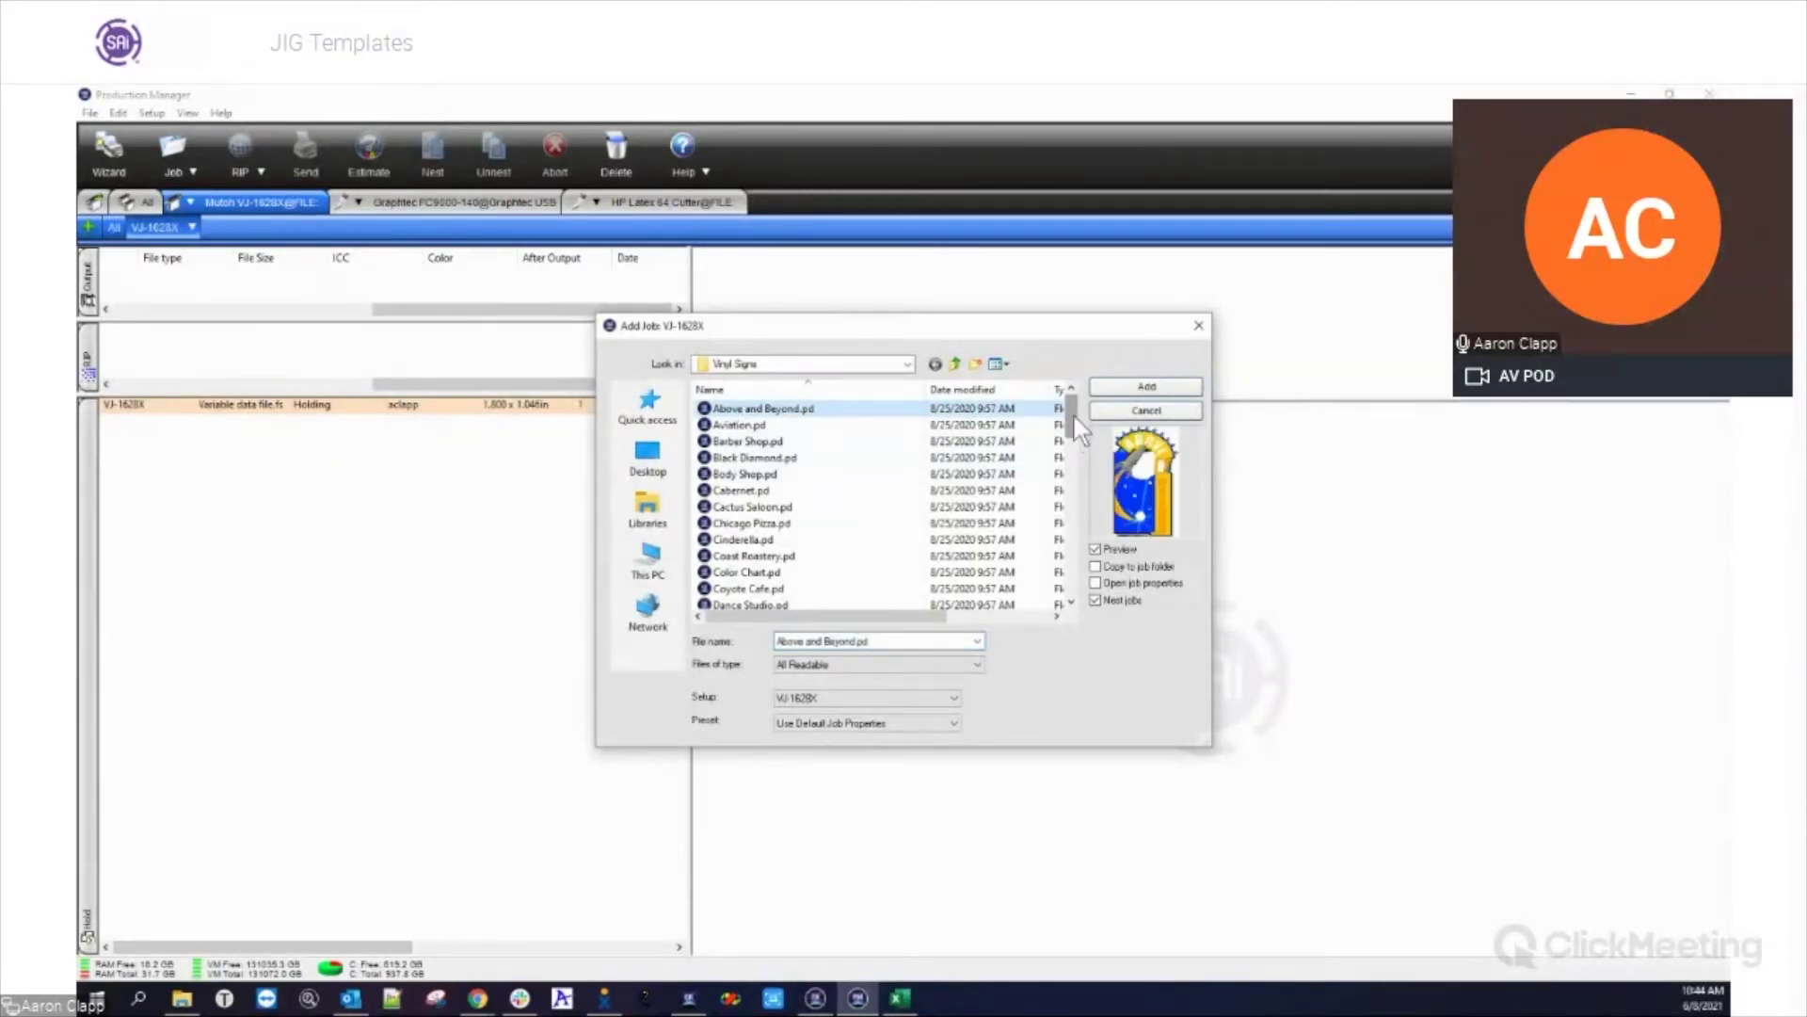
Preview the artwork of the last files in the Vinyl Signs folder, between Sea and Sun.pd and Zuni Moon.pd
drag(1075, 419, 1075, 575)
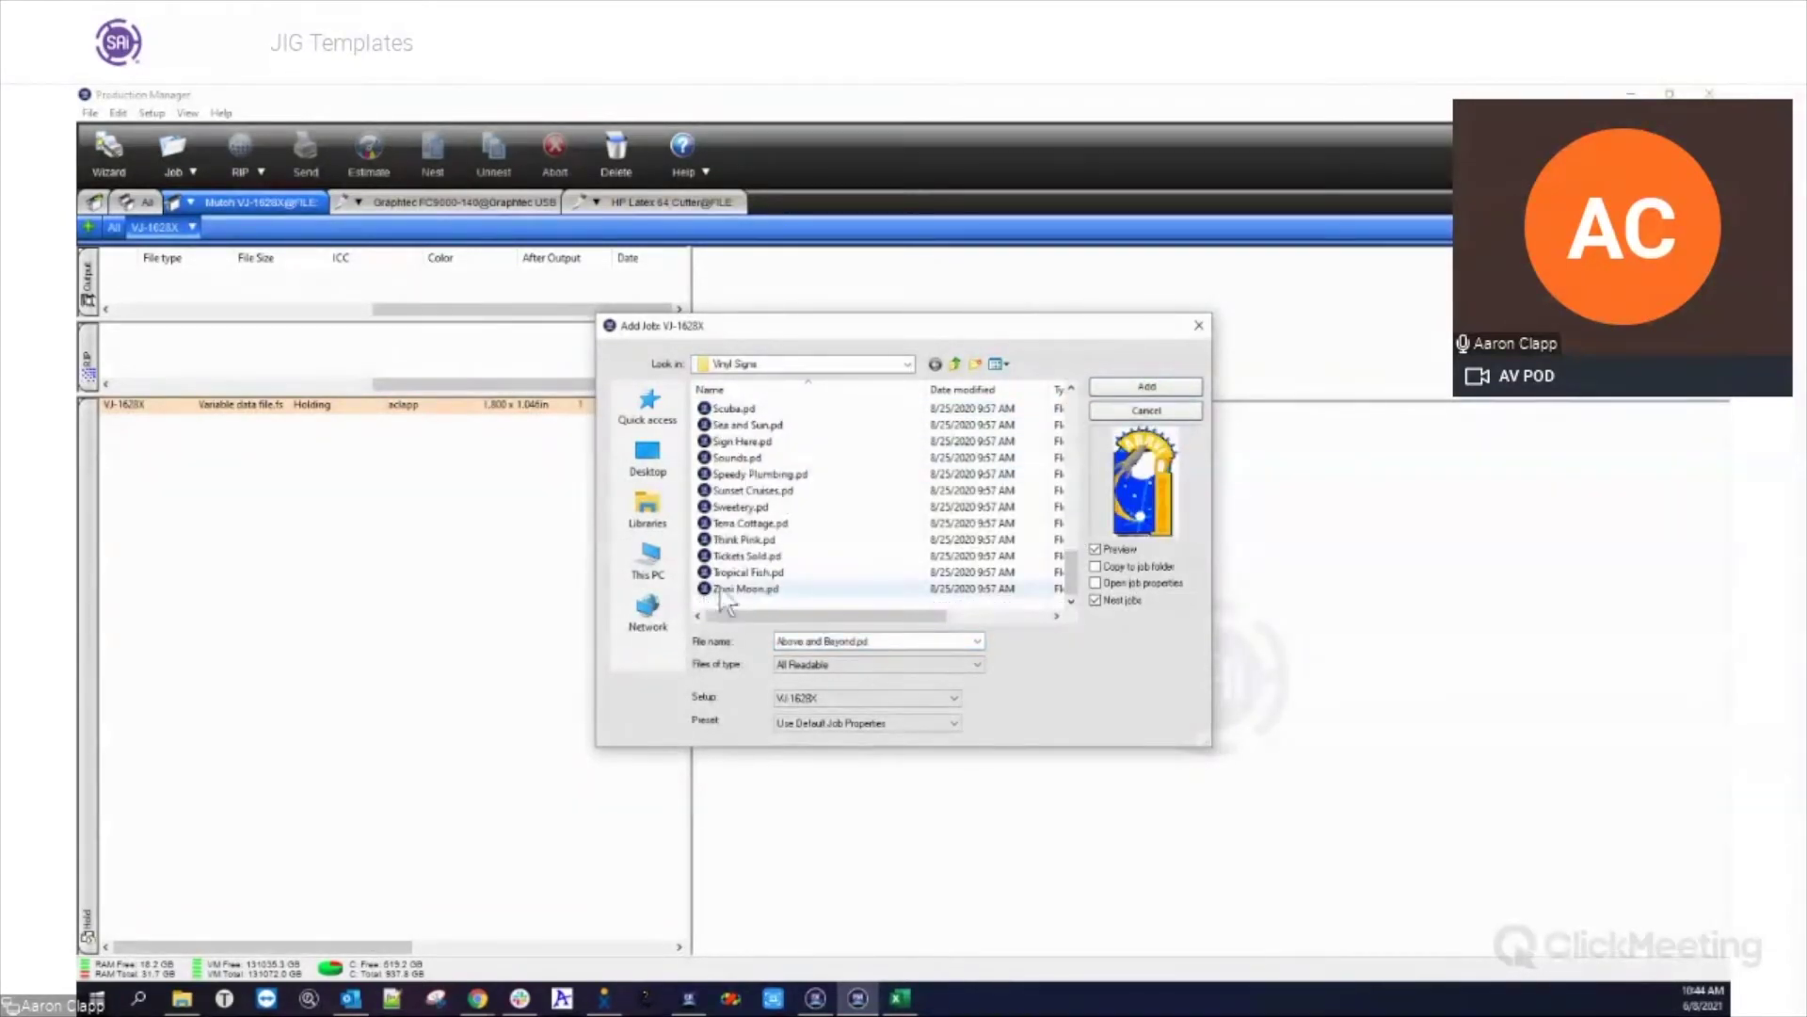
click(743, 574)
key(Up)
key(Up)
key(Up)
key(Up)
key(Up)
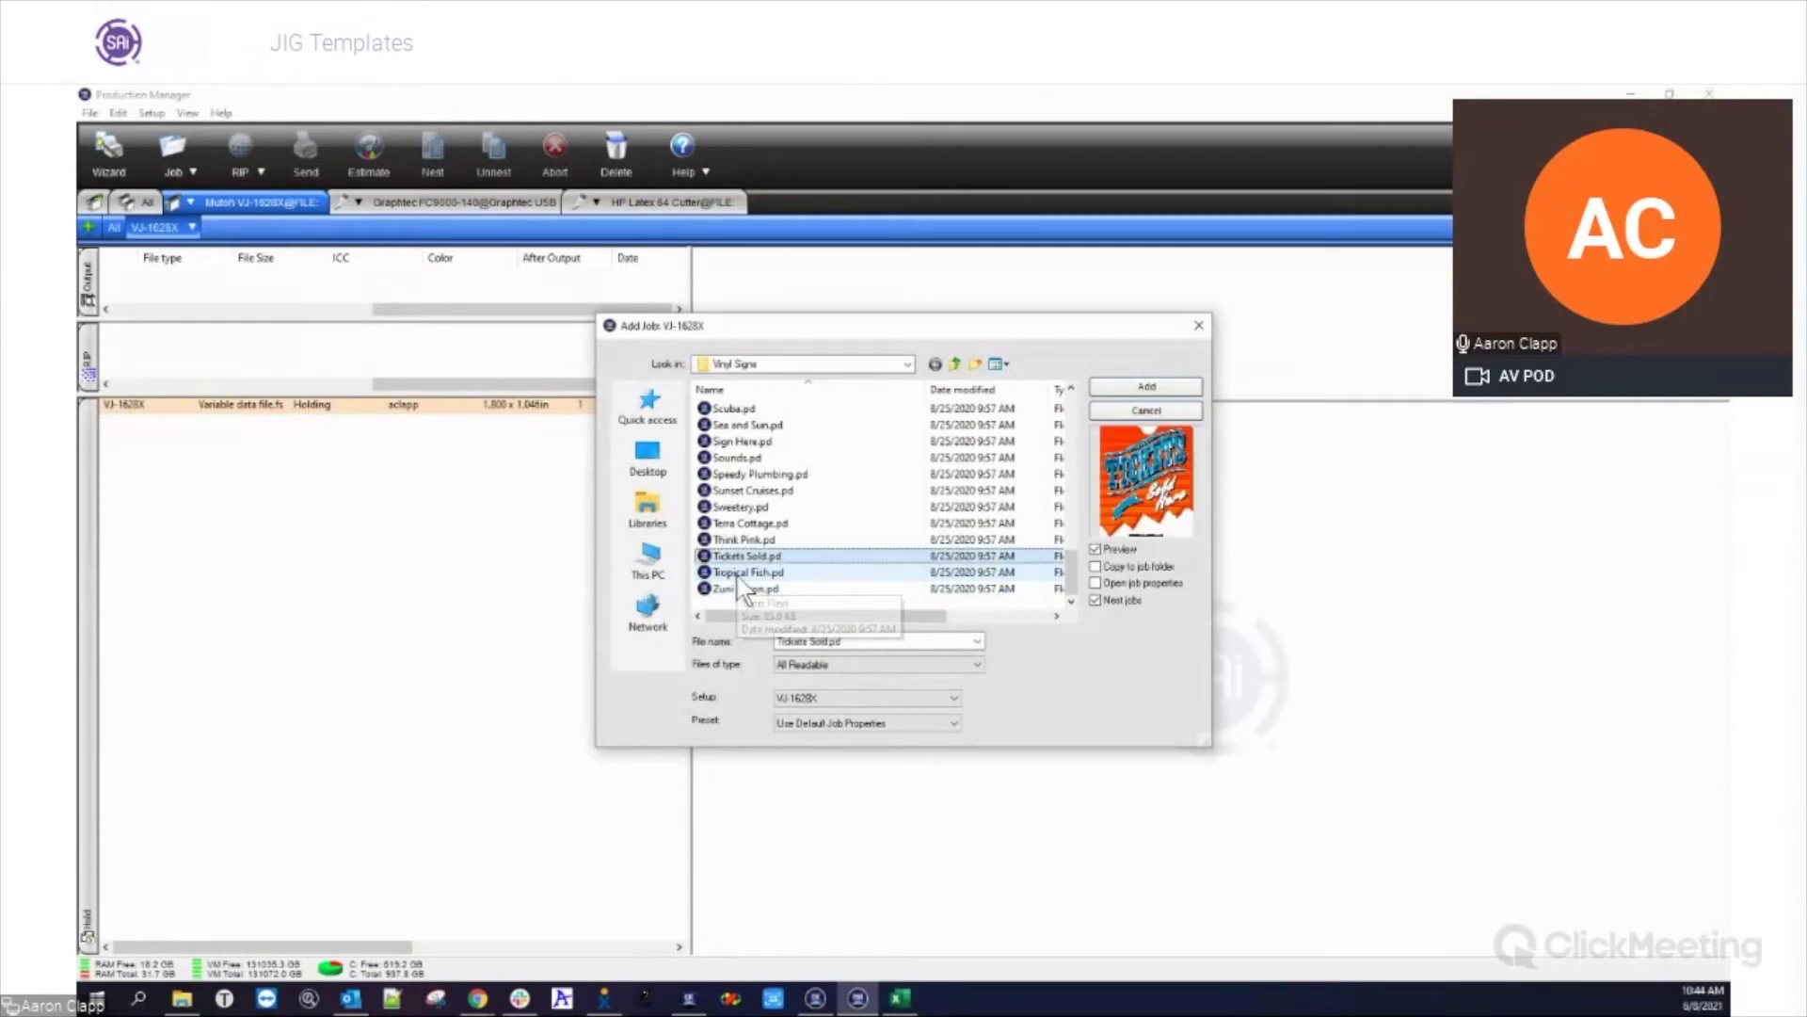
key(Up)
key(Up)
key(Up)
key(Up)
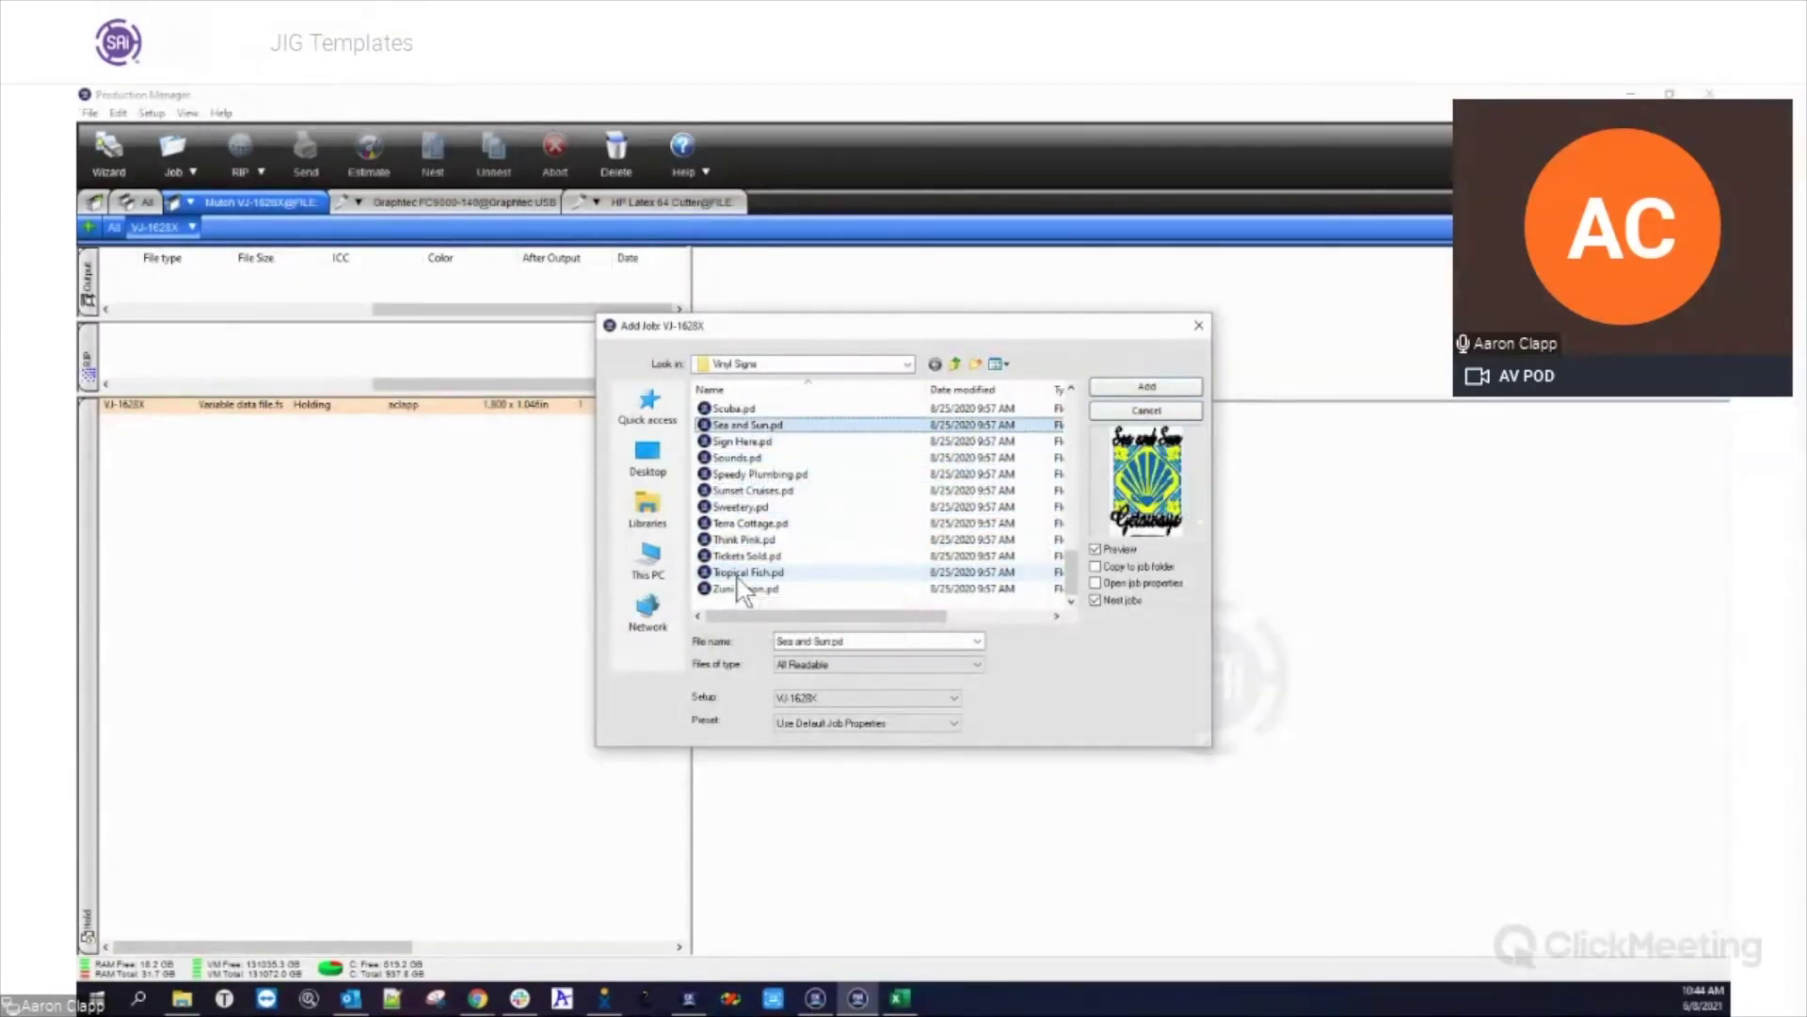
click(767, 590)
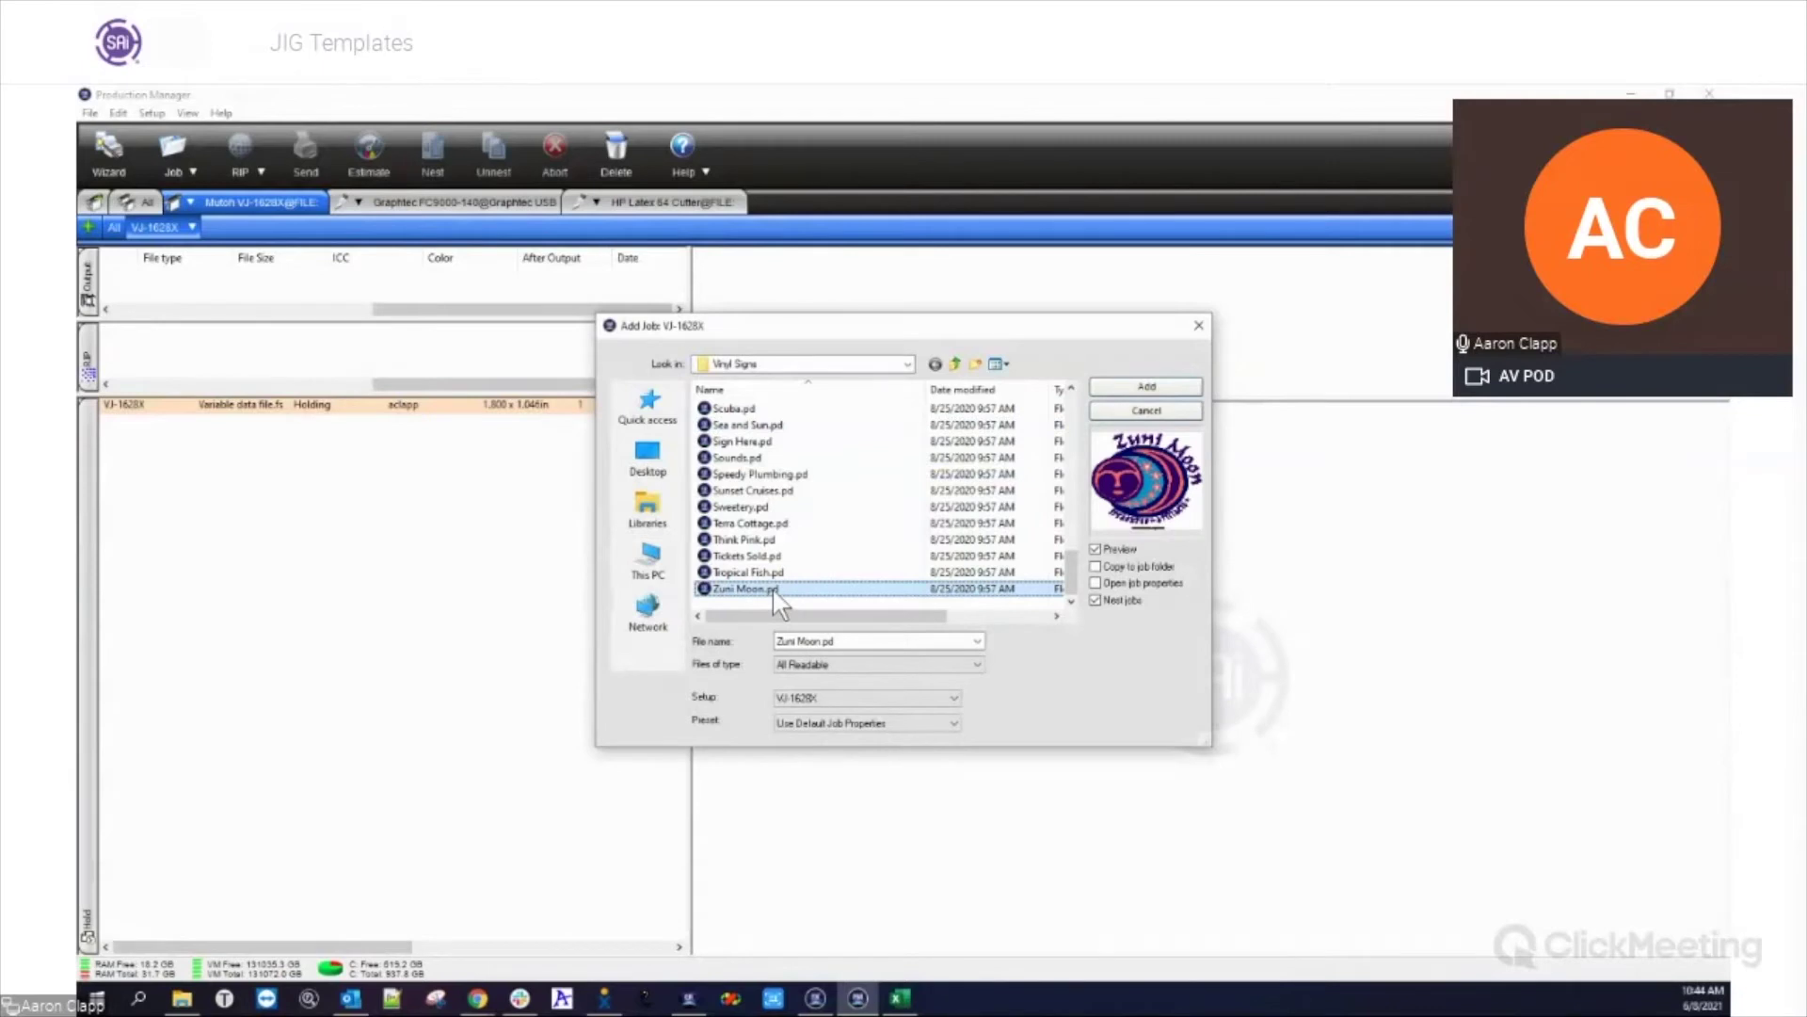
Select all files in the Vinyl Signs folder for the VJ-1628X setup
scroll(774, 579, up, 15)
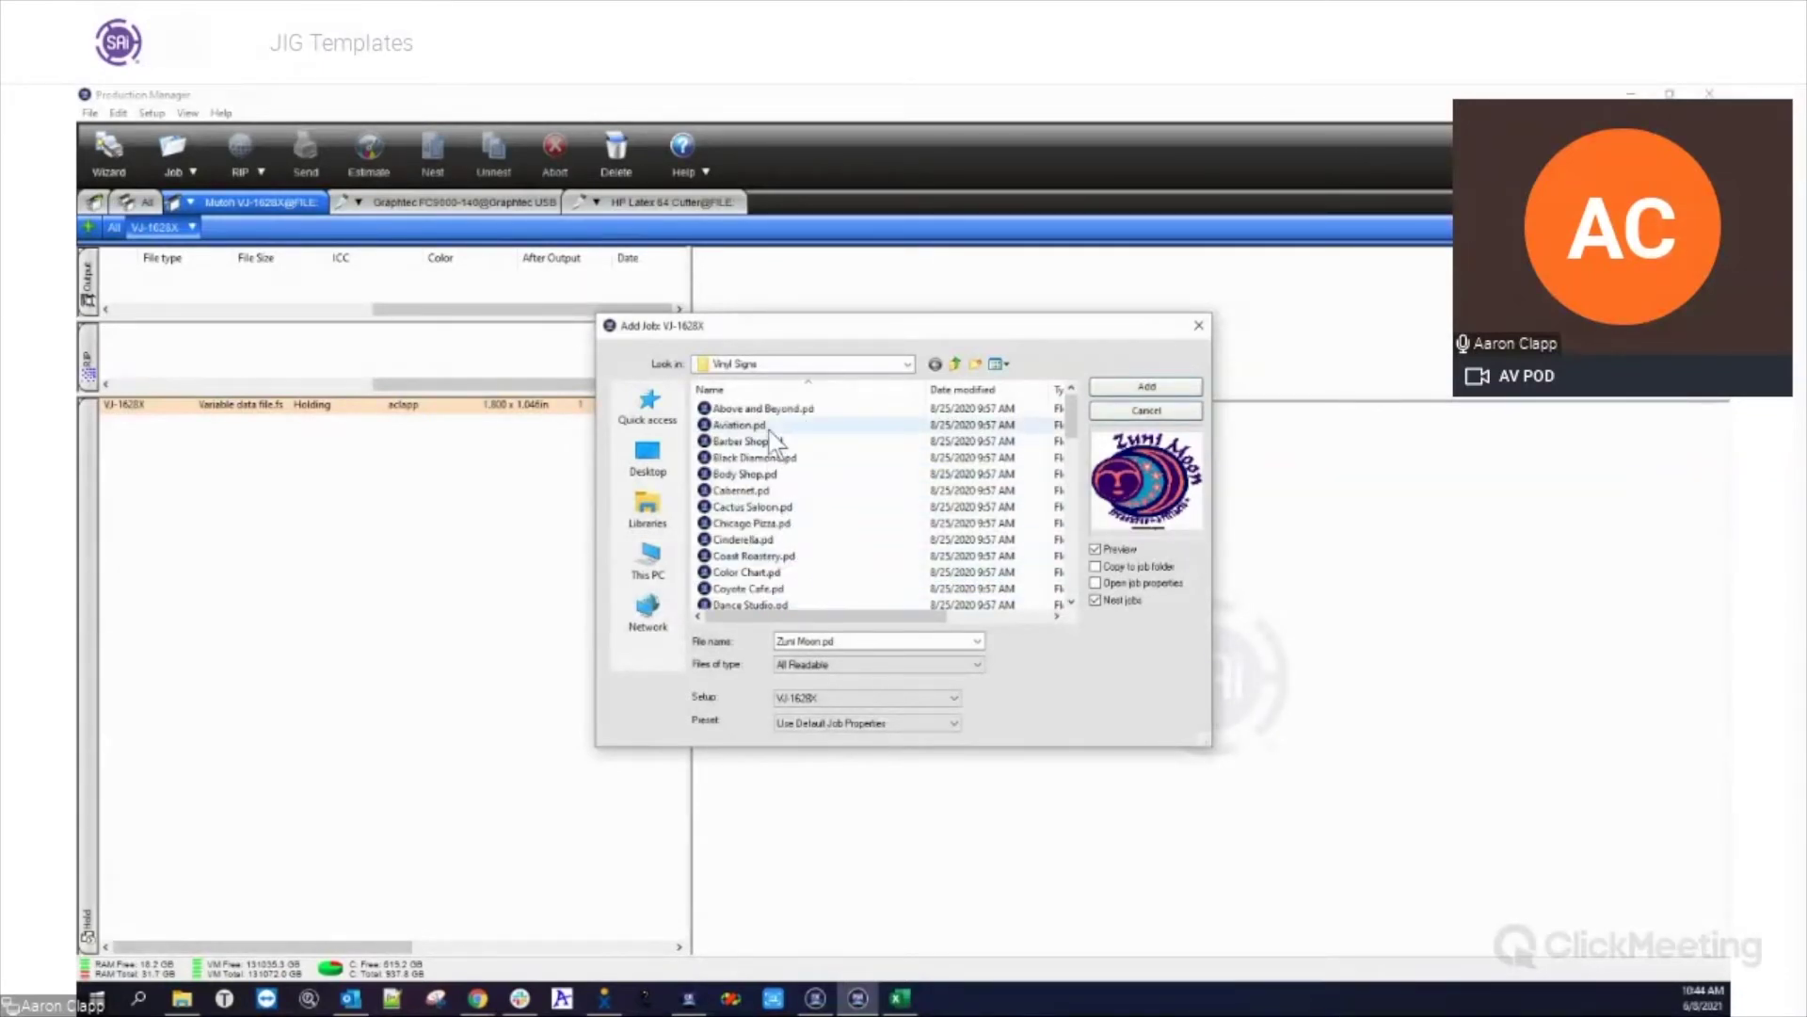
key(ctrl+a)
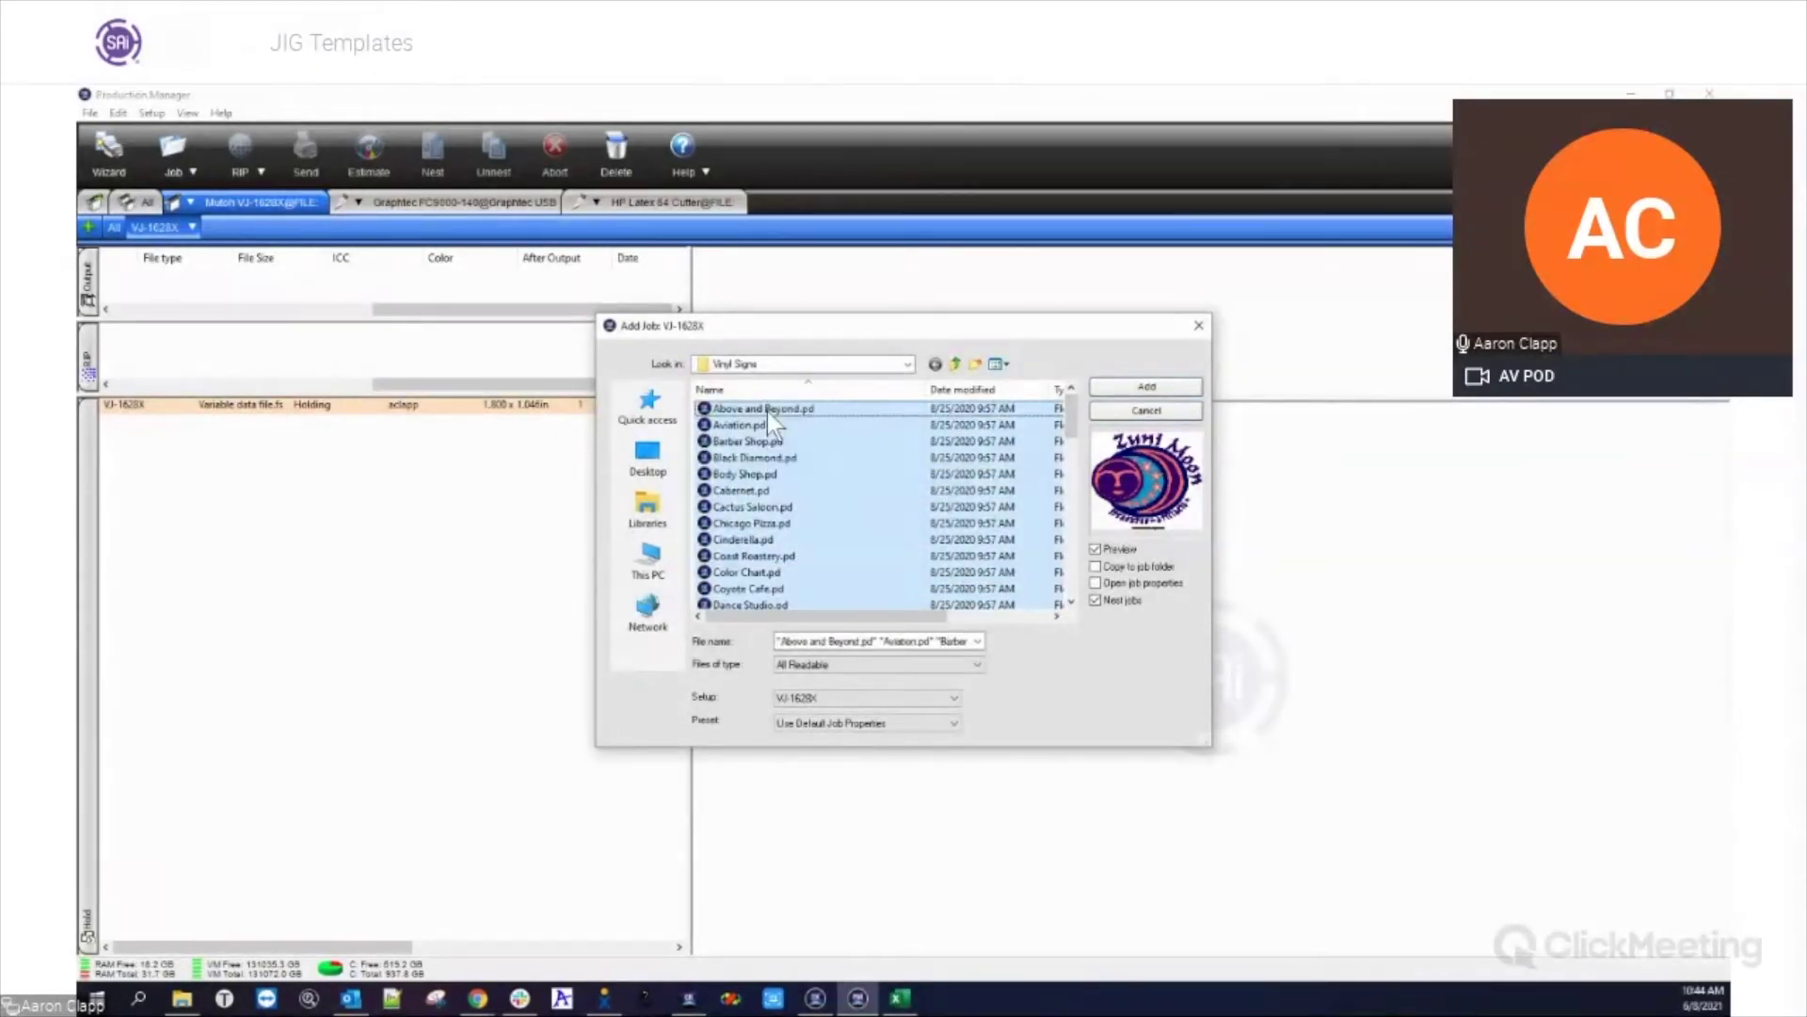
mouse_move(1026, 325)
mouse_down()
mouse_move(970, 290)
mouse_move(1002, 301)
mouse_up()
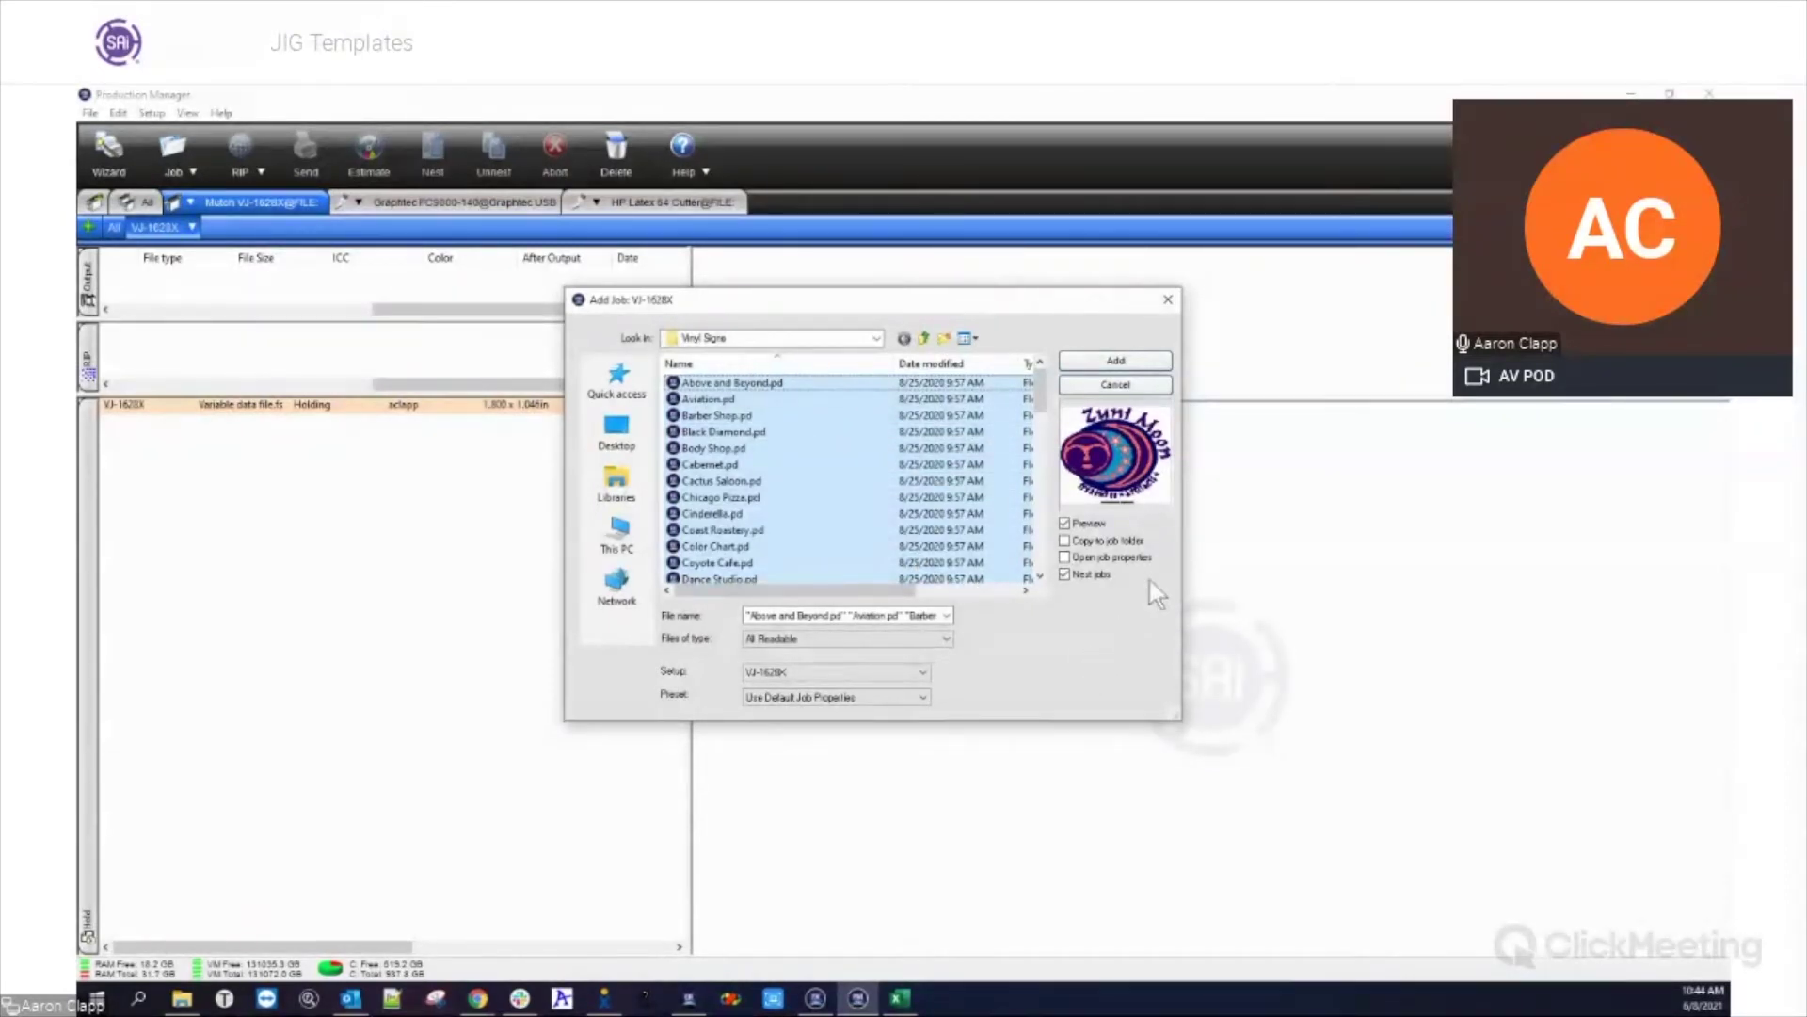
click(1080, 577)
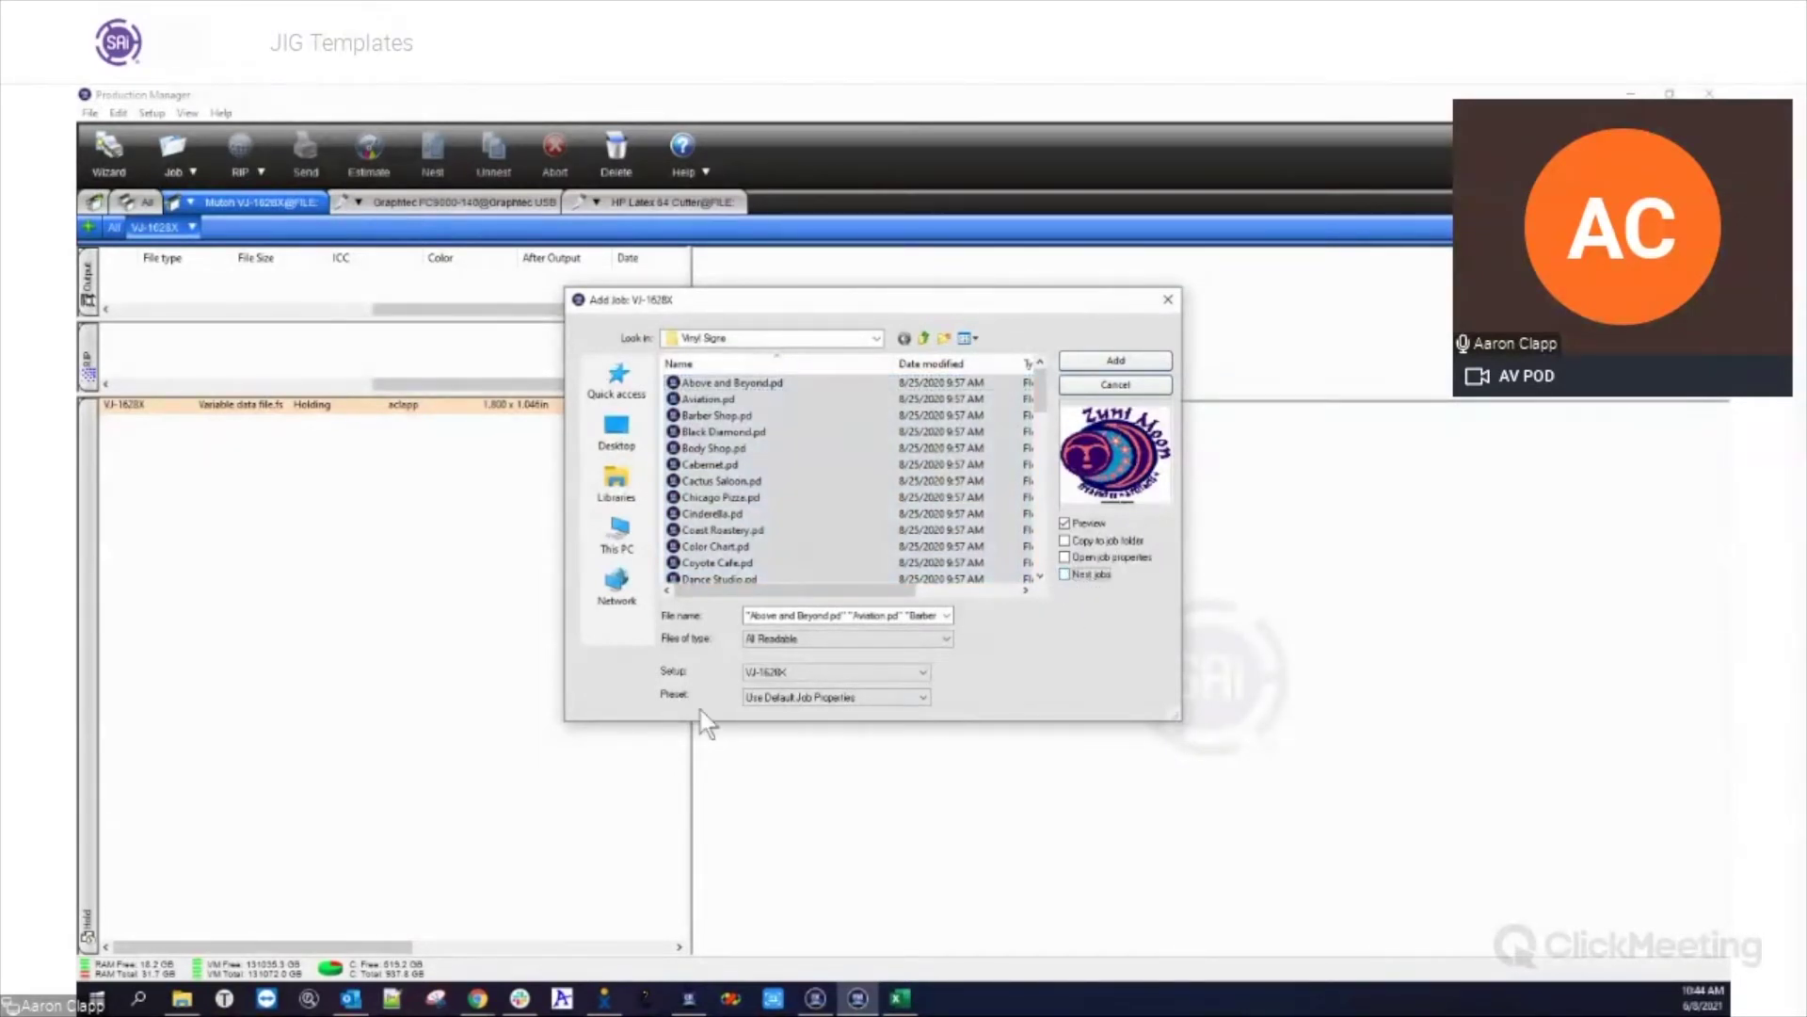
click(924, 697)
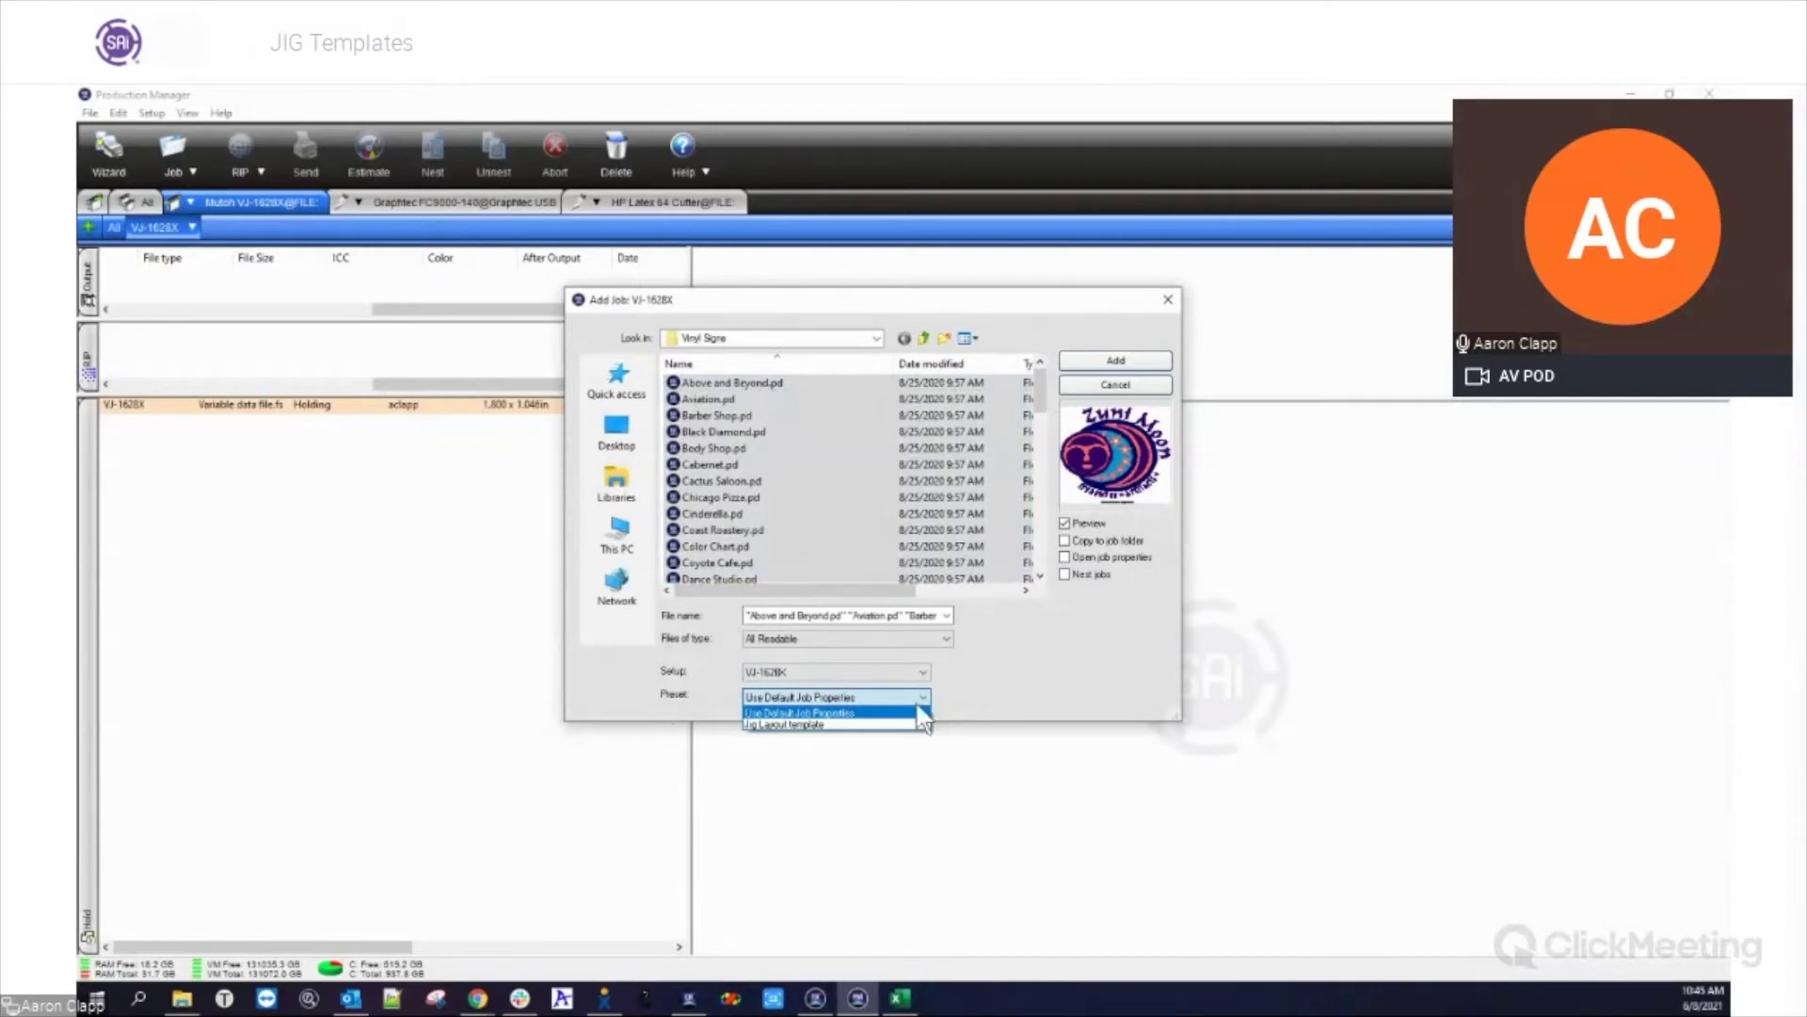
click(831, 739)
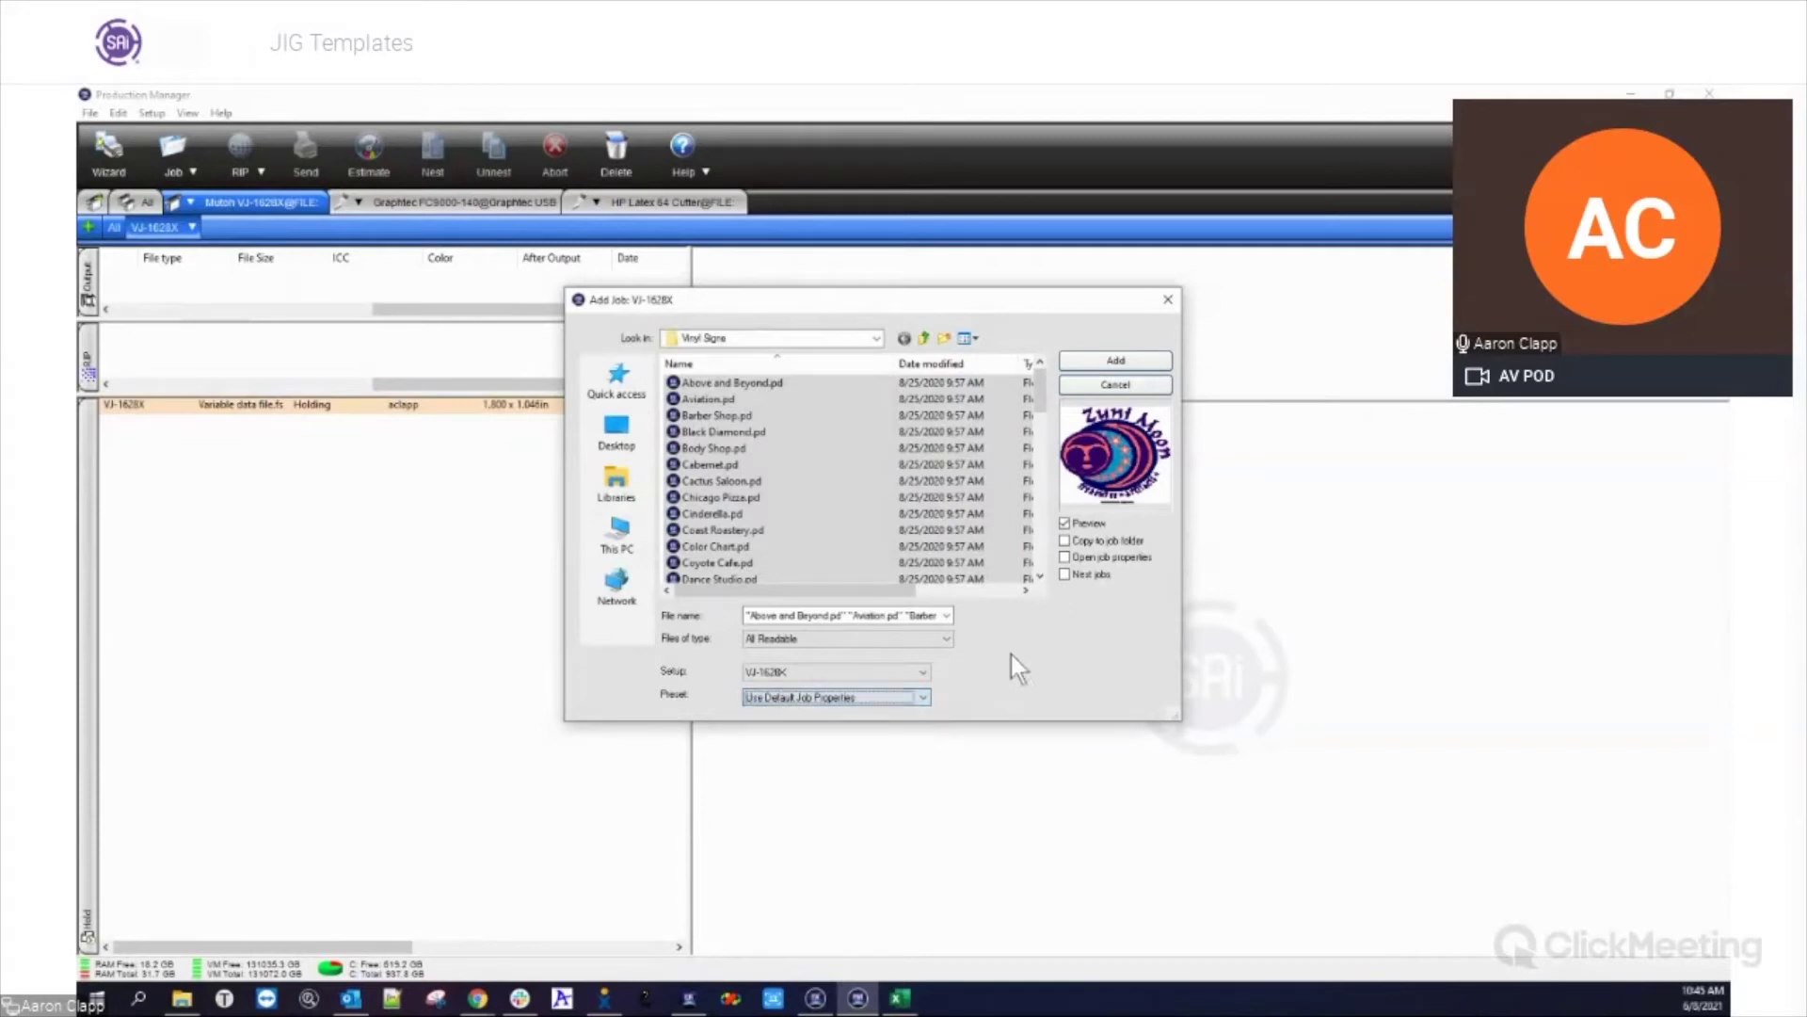
click(1103, 382)
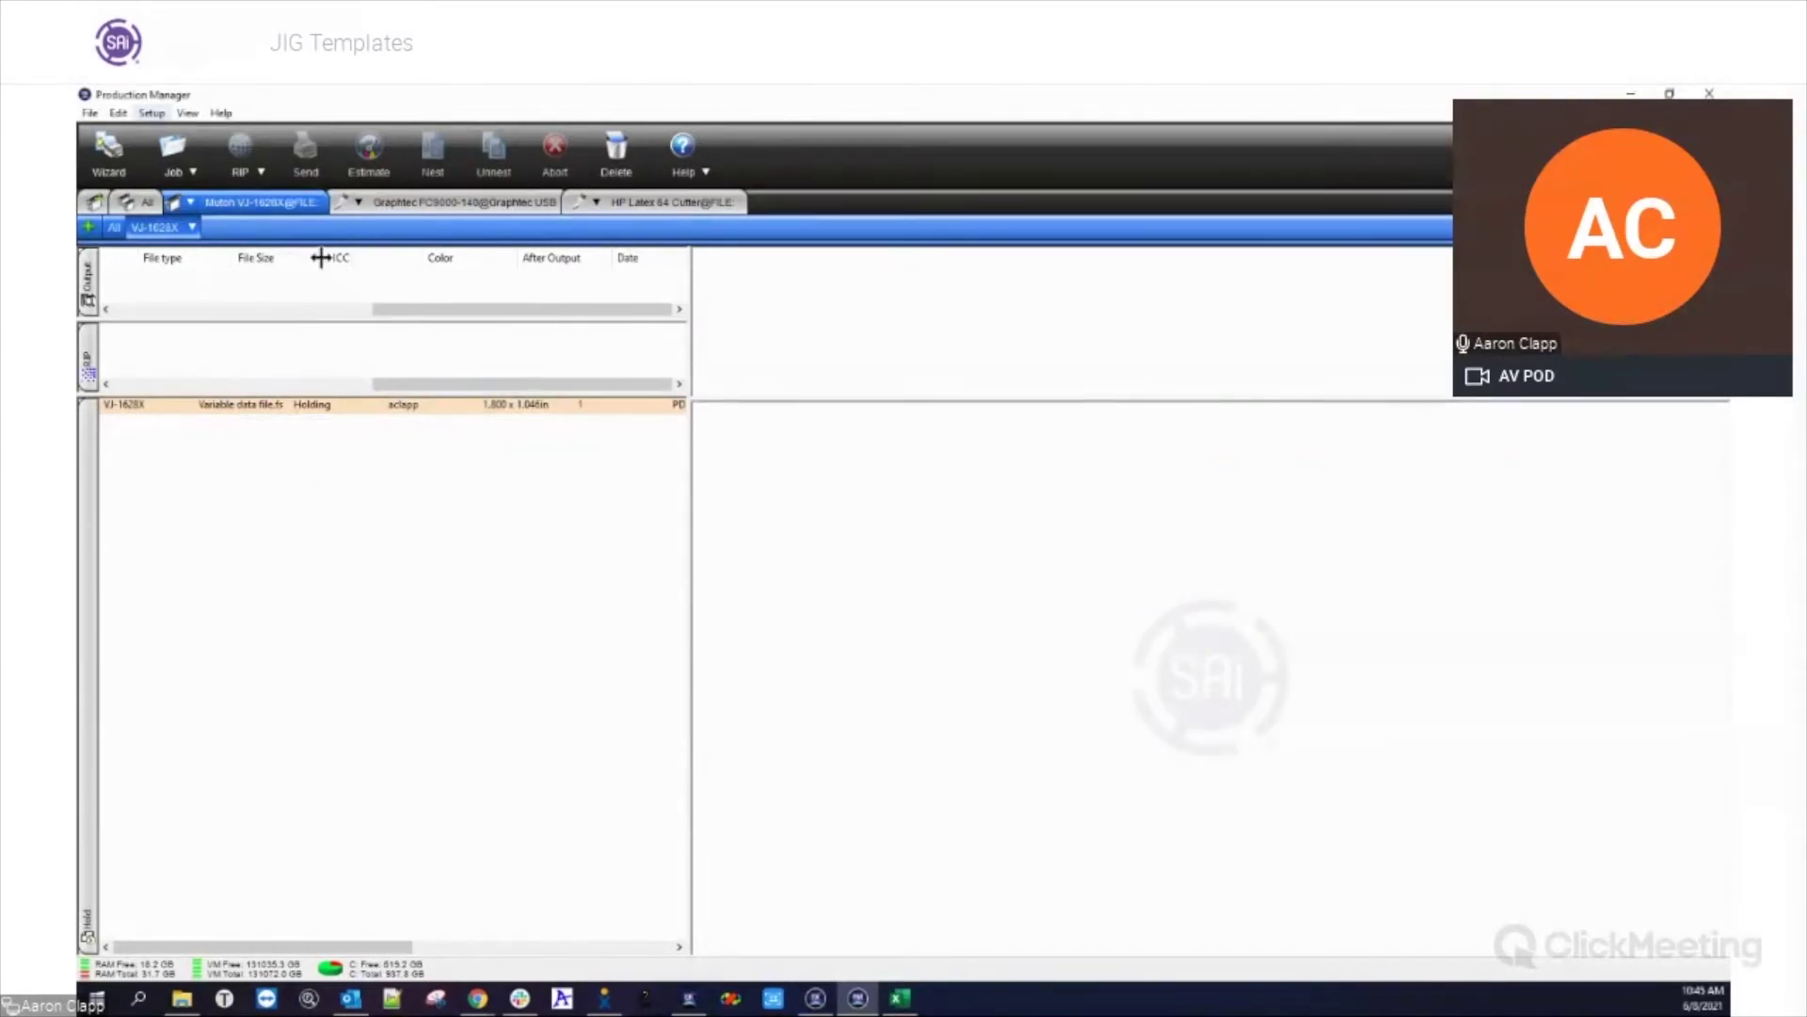
Load the Jig Layout template preset into the VJ-1628X default job properties and review its jig layout definition
click(192, 227)
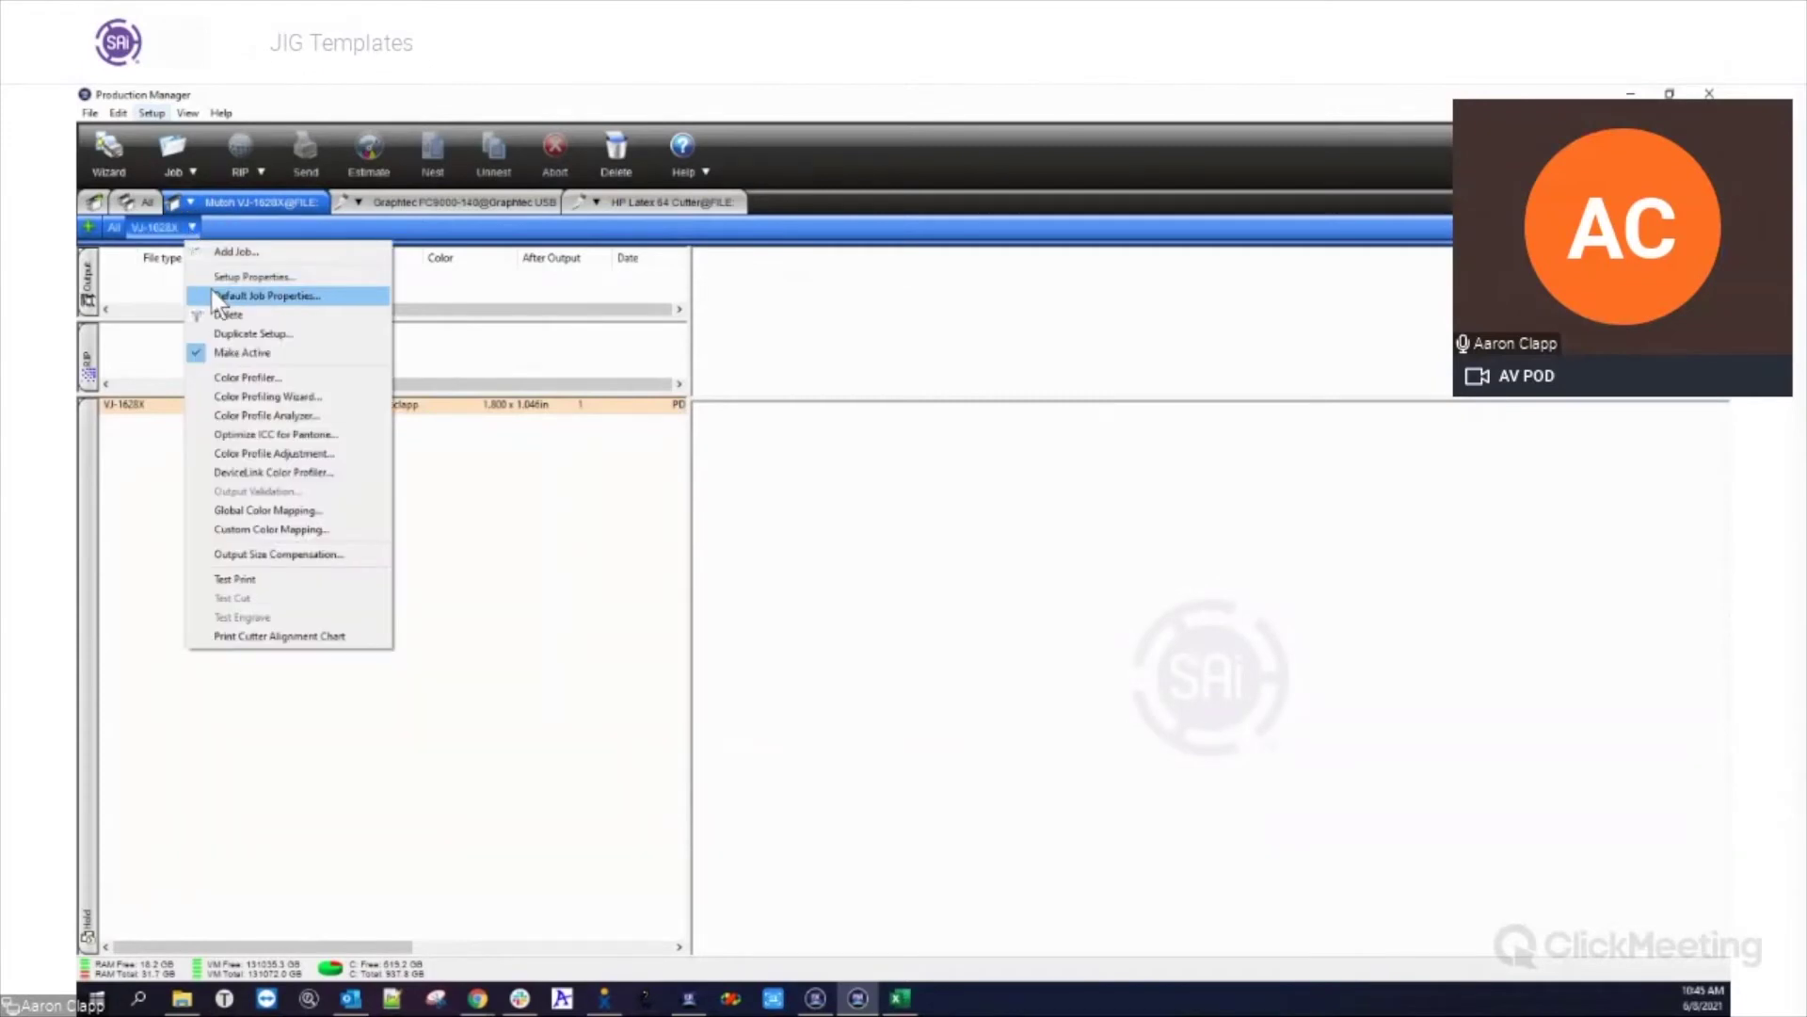
click(222, 297)
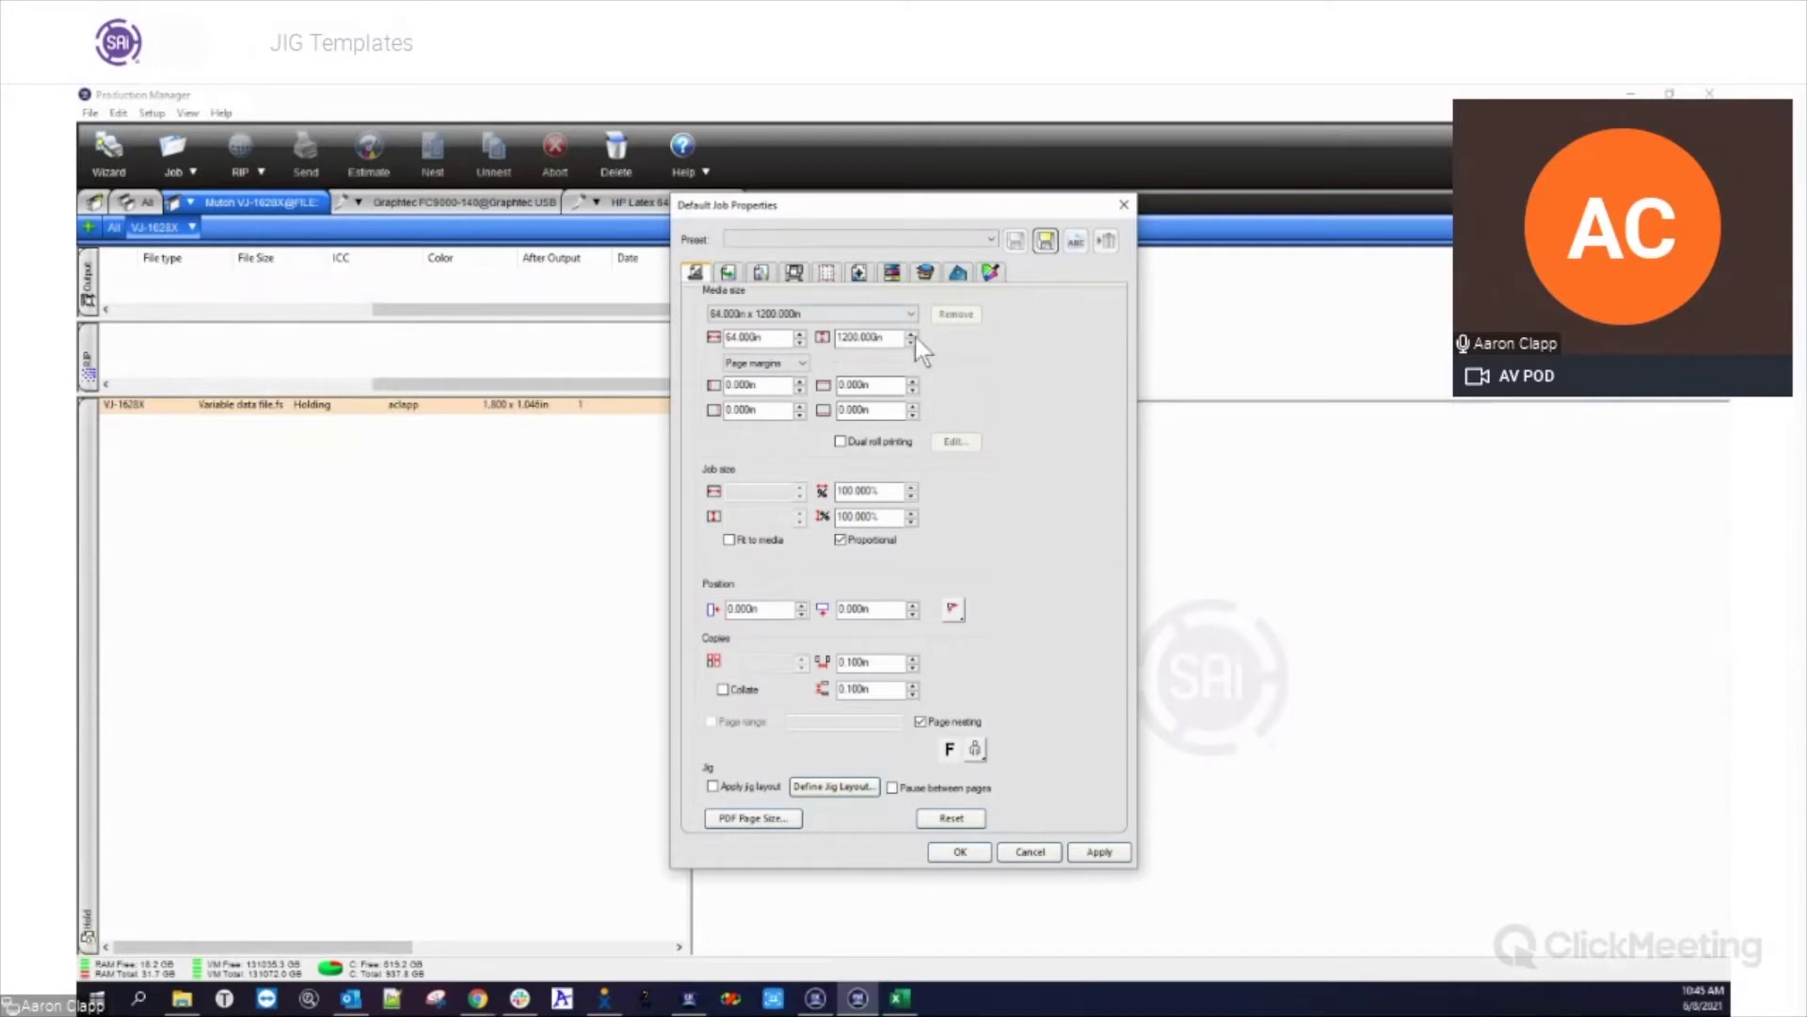
click(992, 238)
click(760, 254)
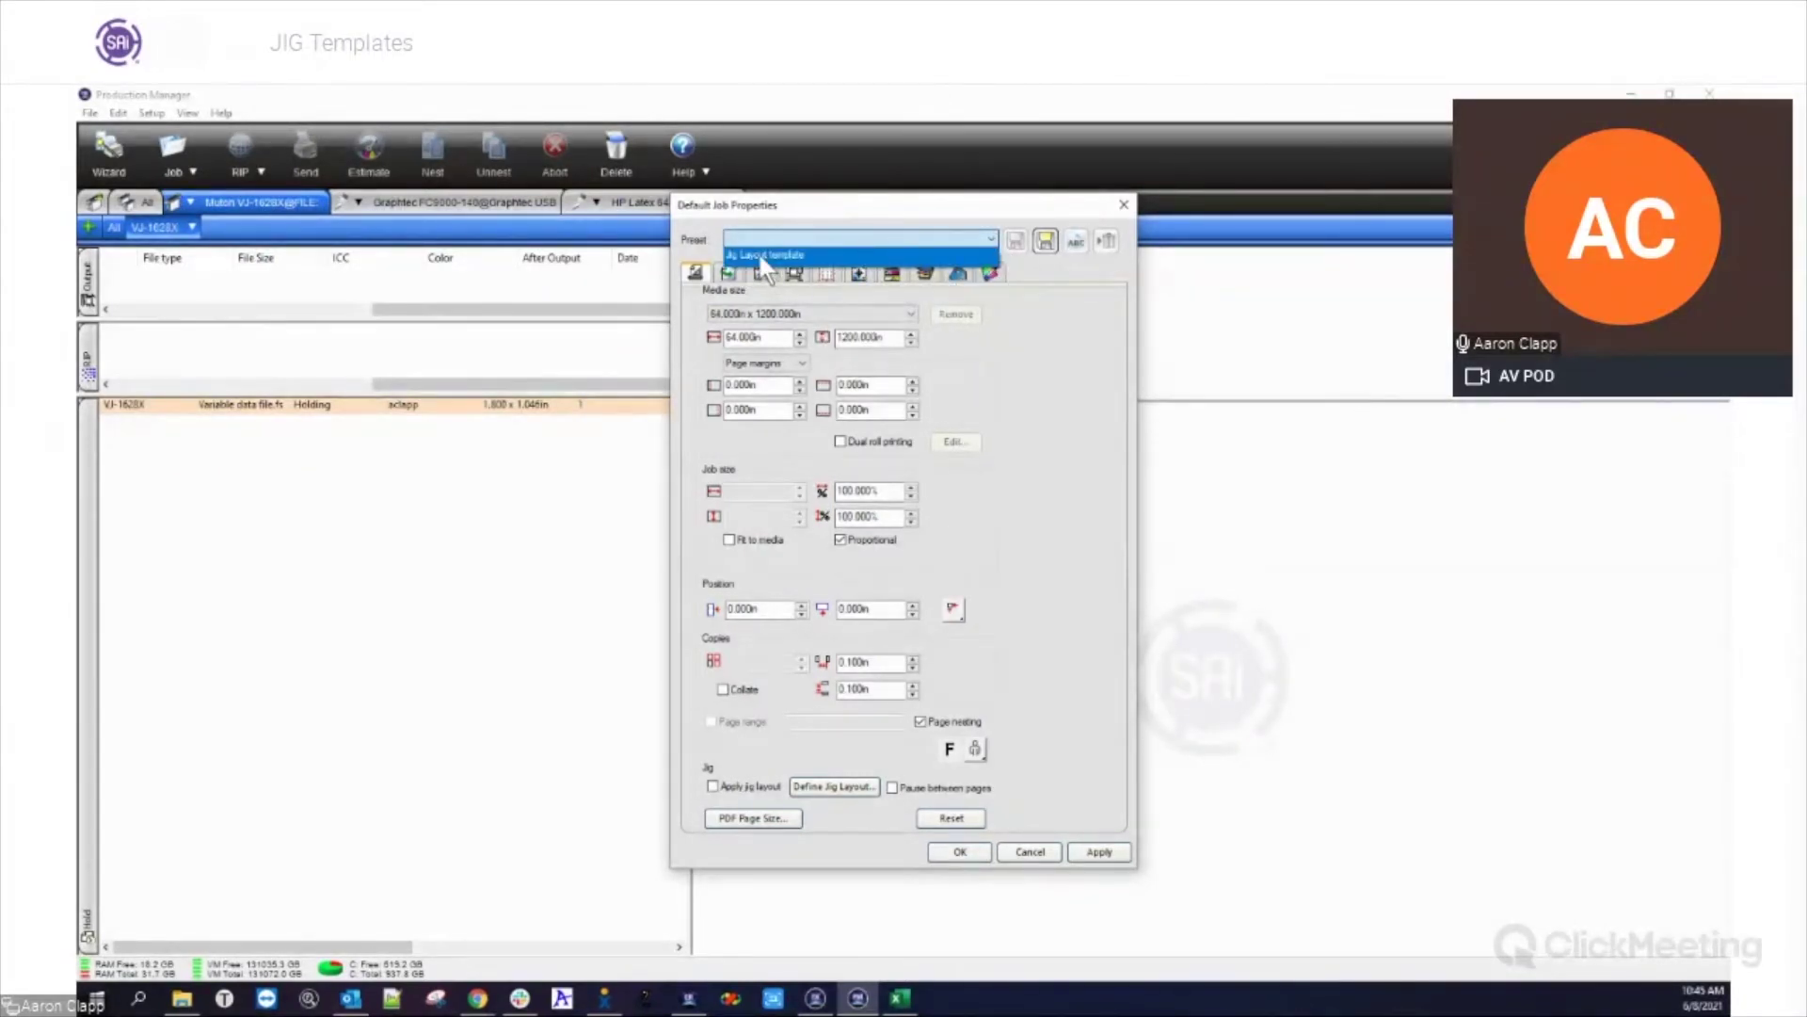
click(834, 786)
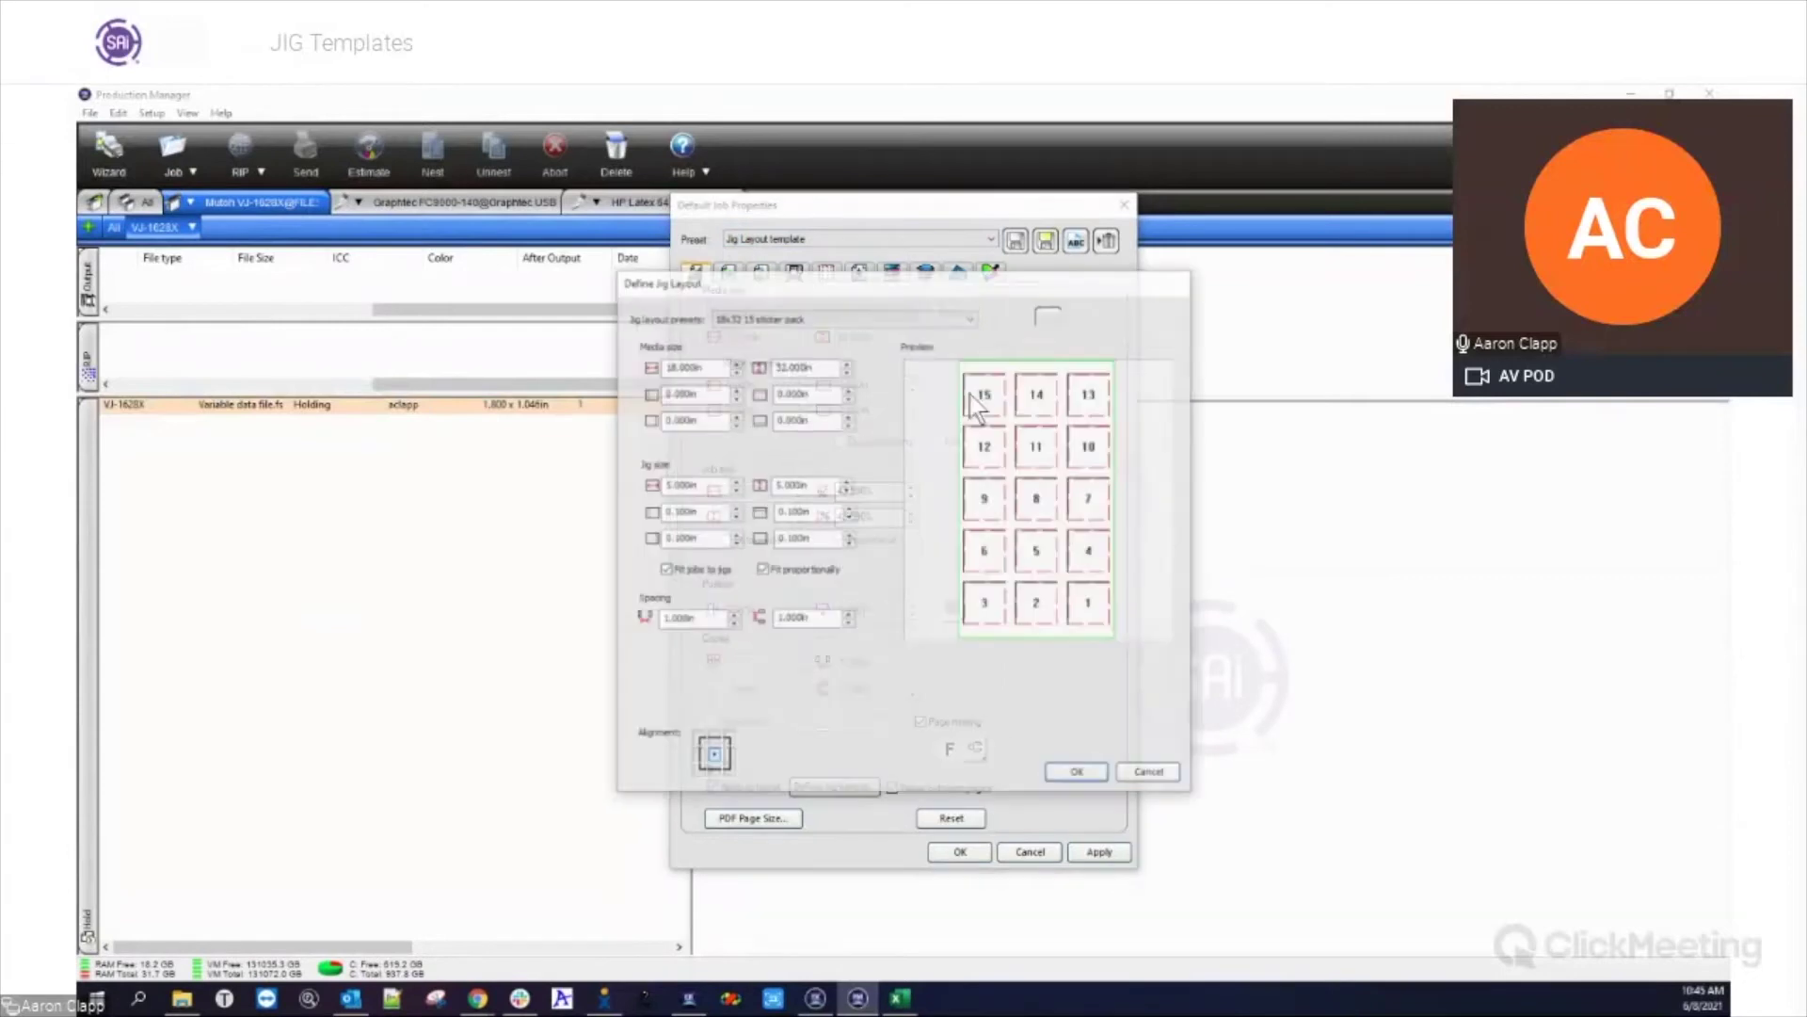
click(829, 315)
click(828, 320)
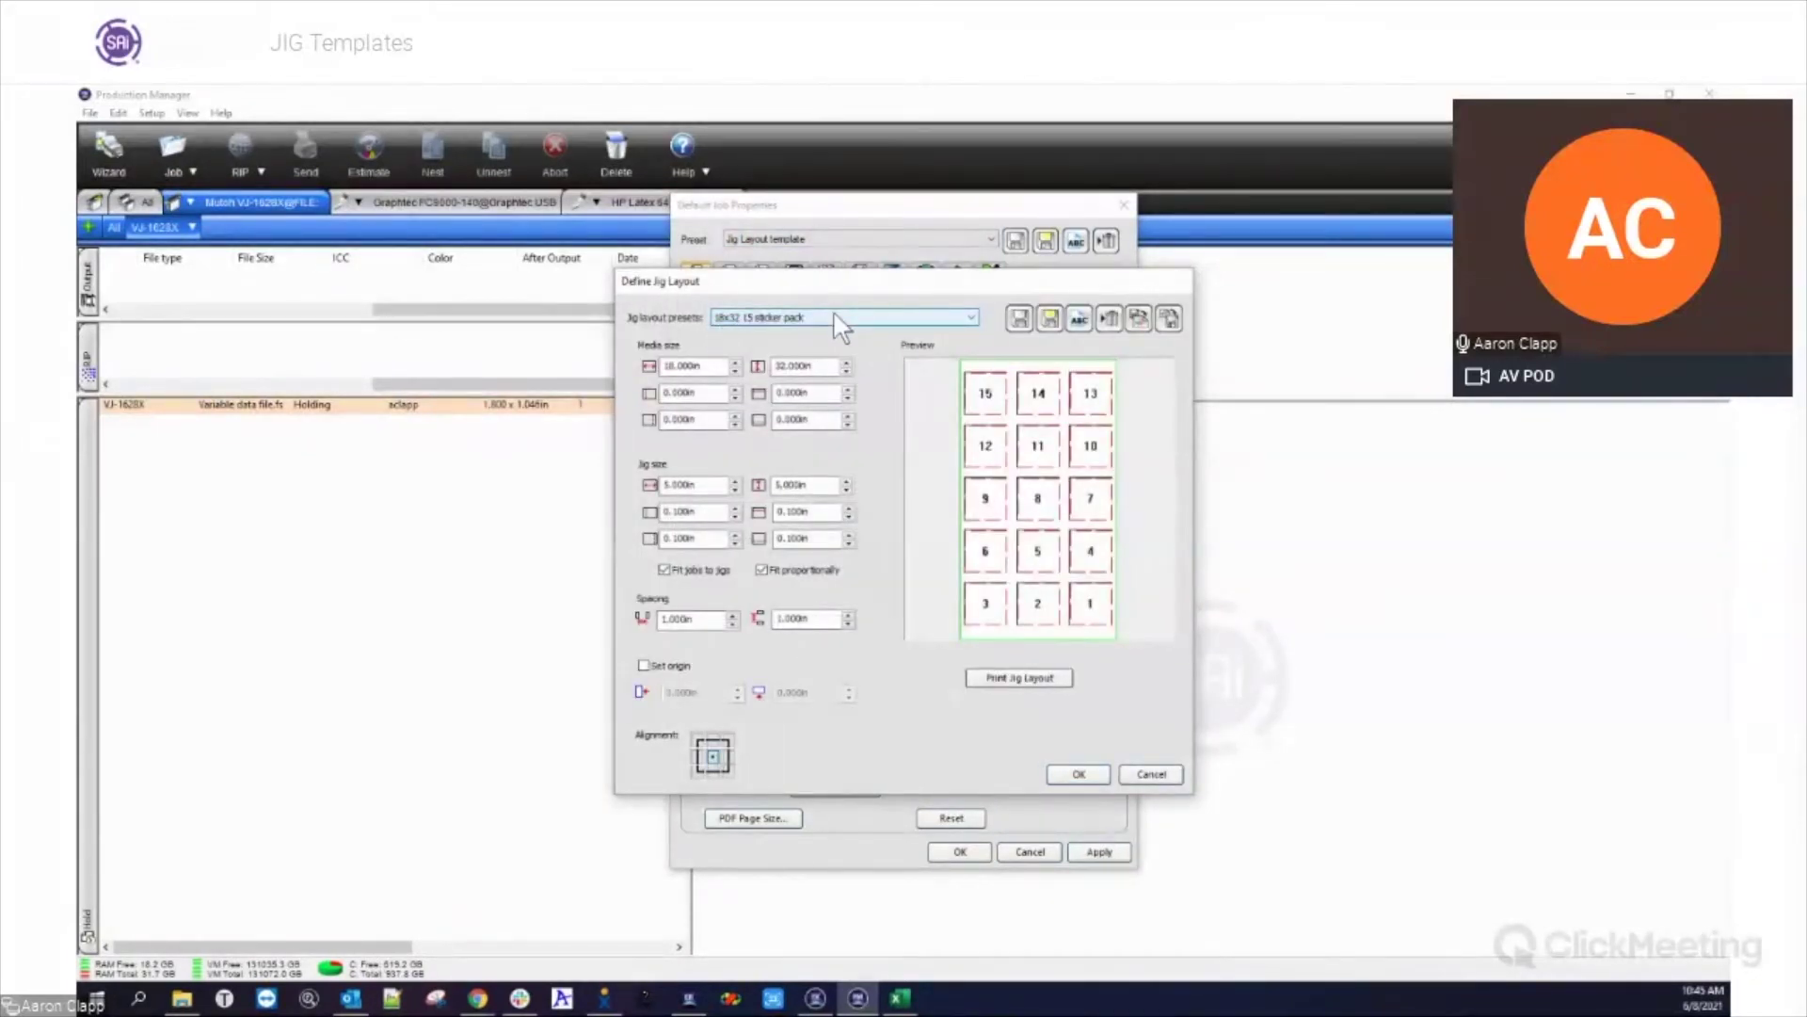
click(1149, 775)
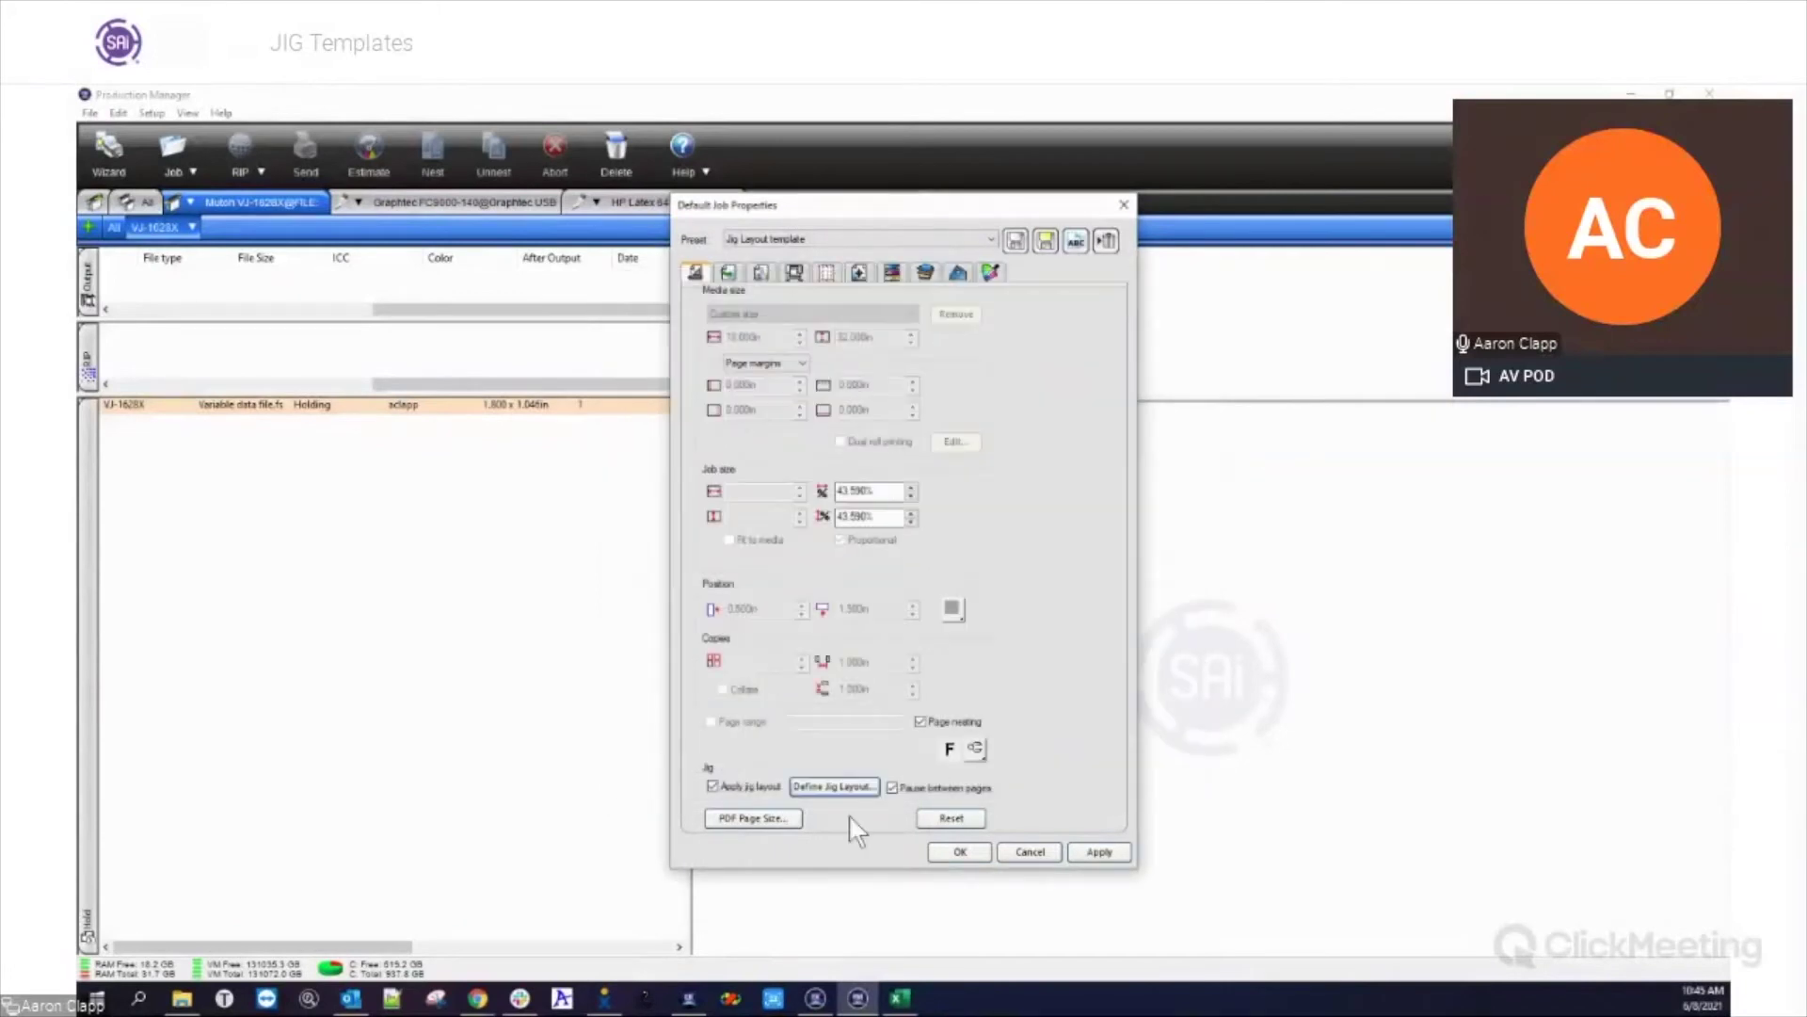
Enable color correction in the default job properties and choose the VJ-1628X FLEXART 280 Canvas 720x1440 Quality 4 output profile
click(863, 238)
click(863, 260)
click(765, 272)
click(782, 323)
click(787, 337)
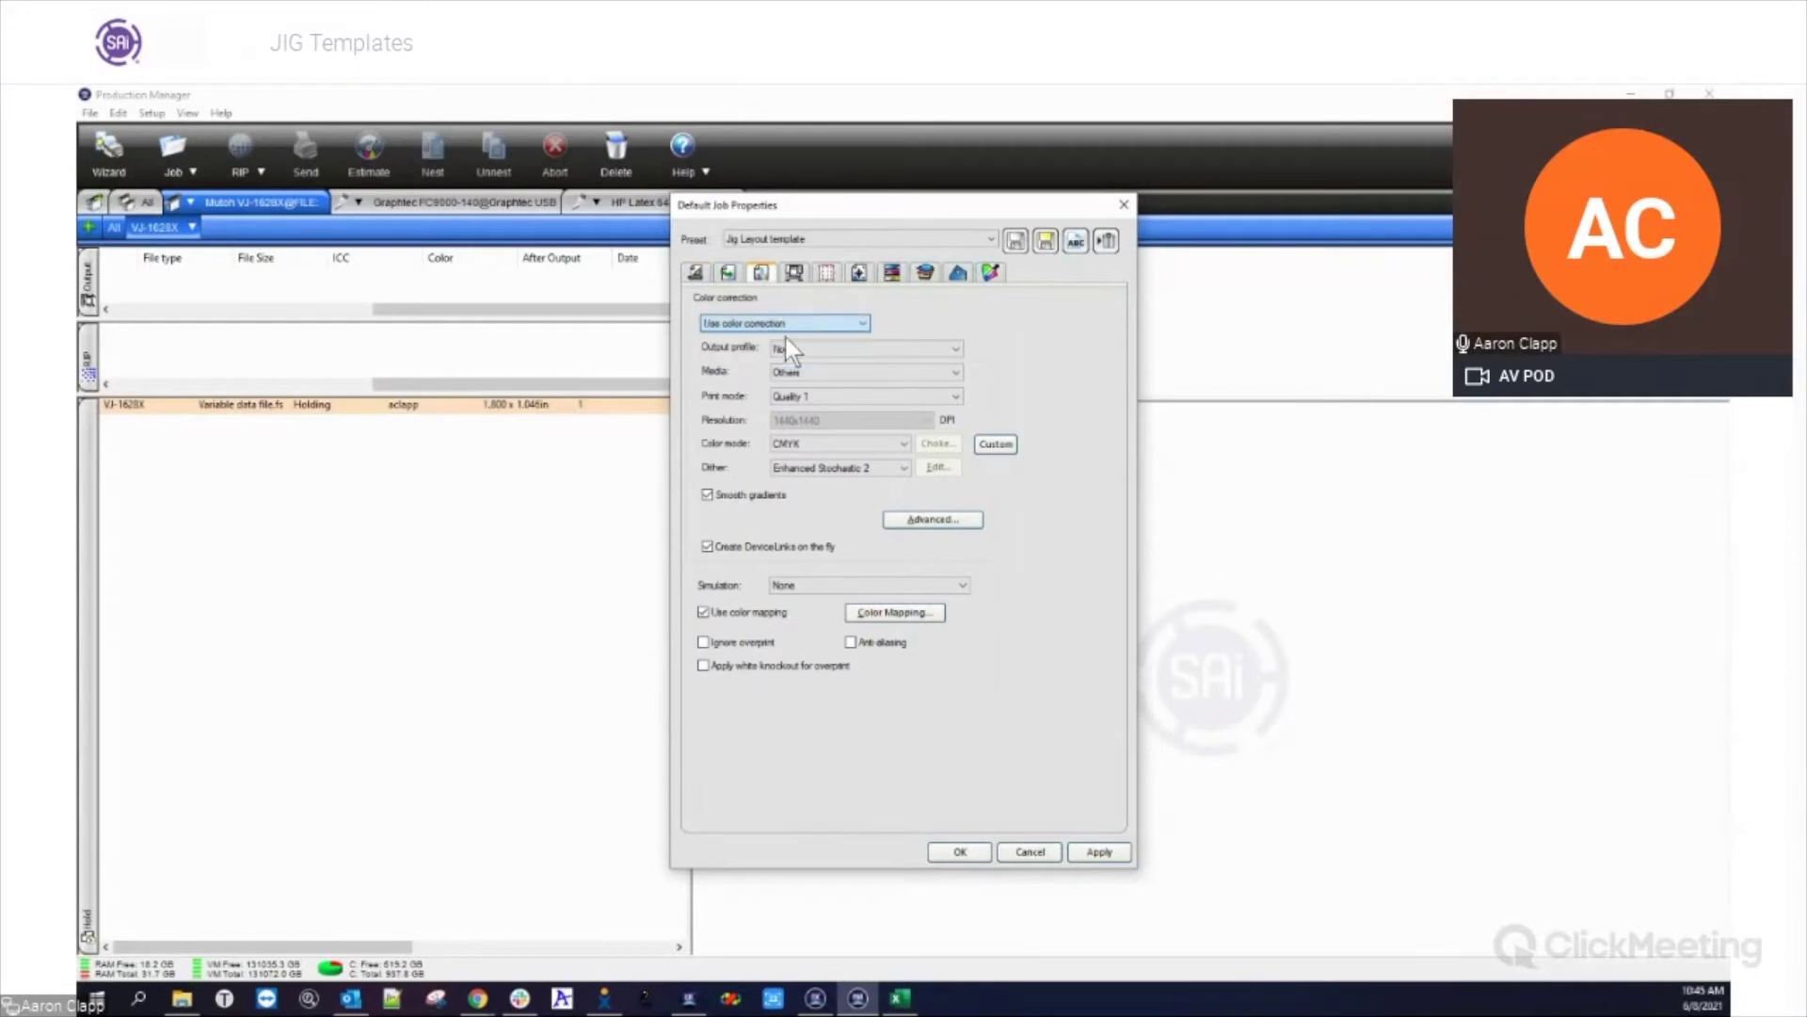
click(857, 347)
click(857, 344)
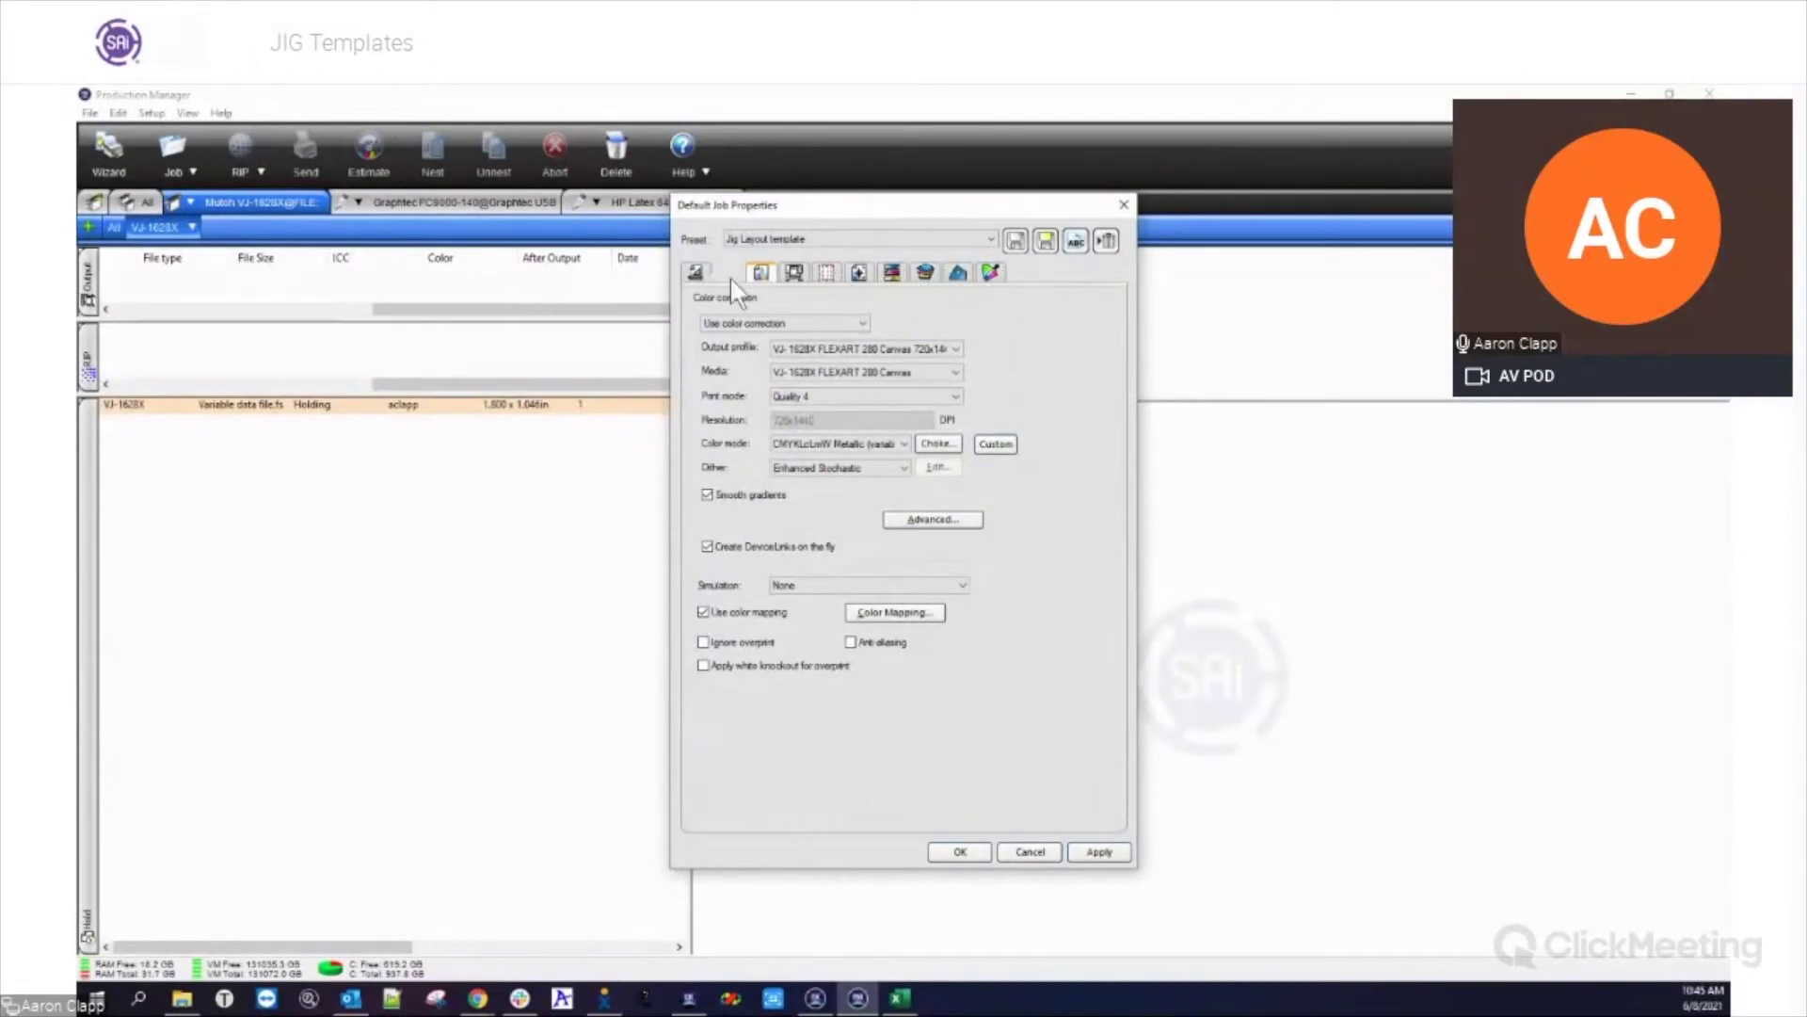
Apply the 18x32 15 sticker pack jig layout in the default job properties
click(695, 276)
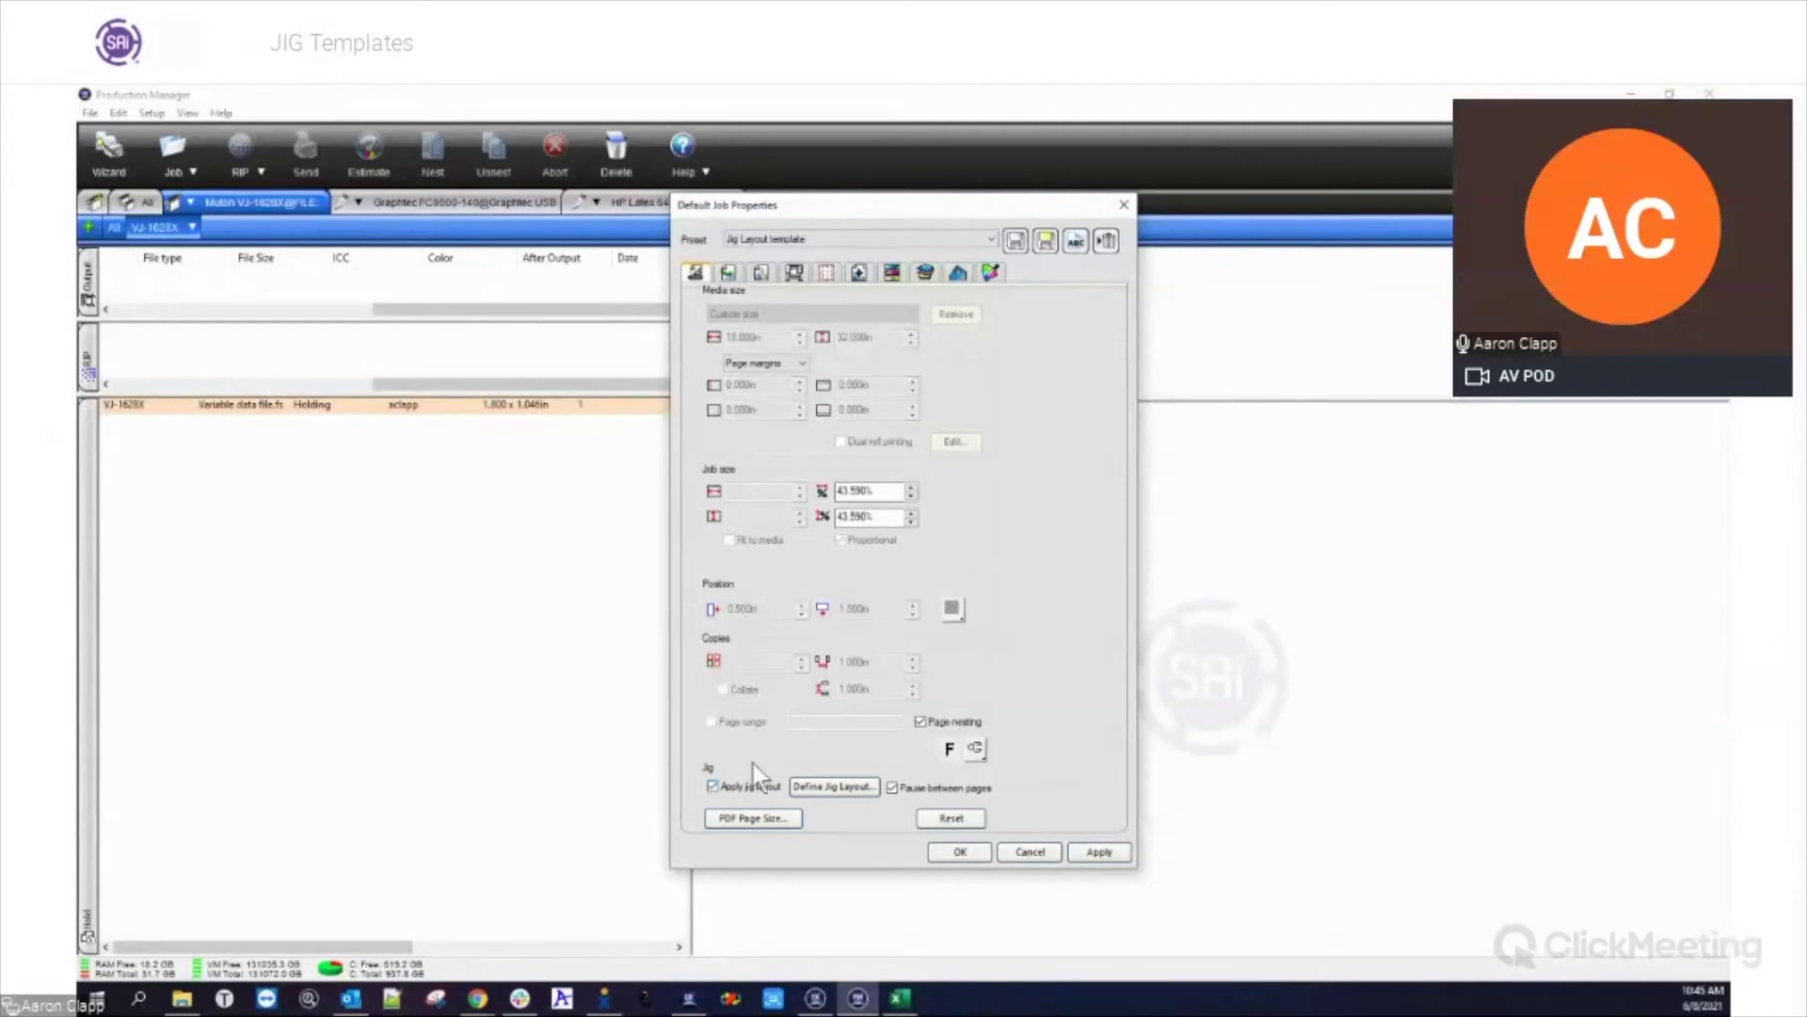
click(835, 786)
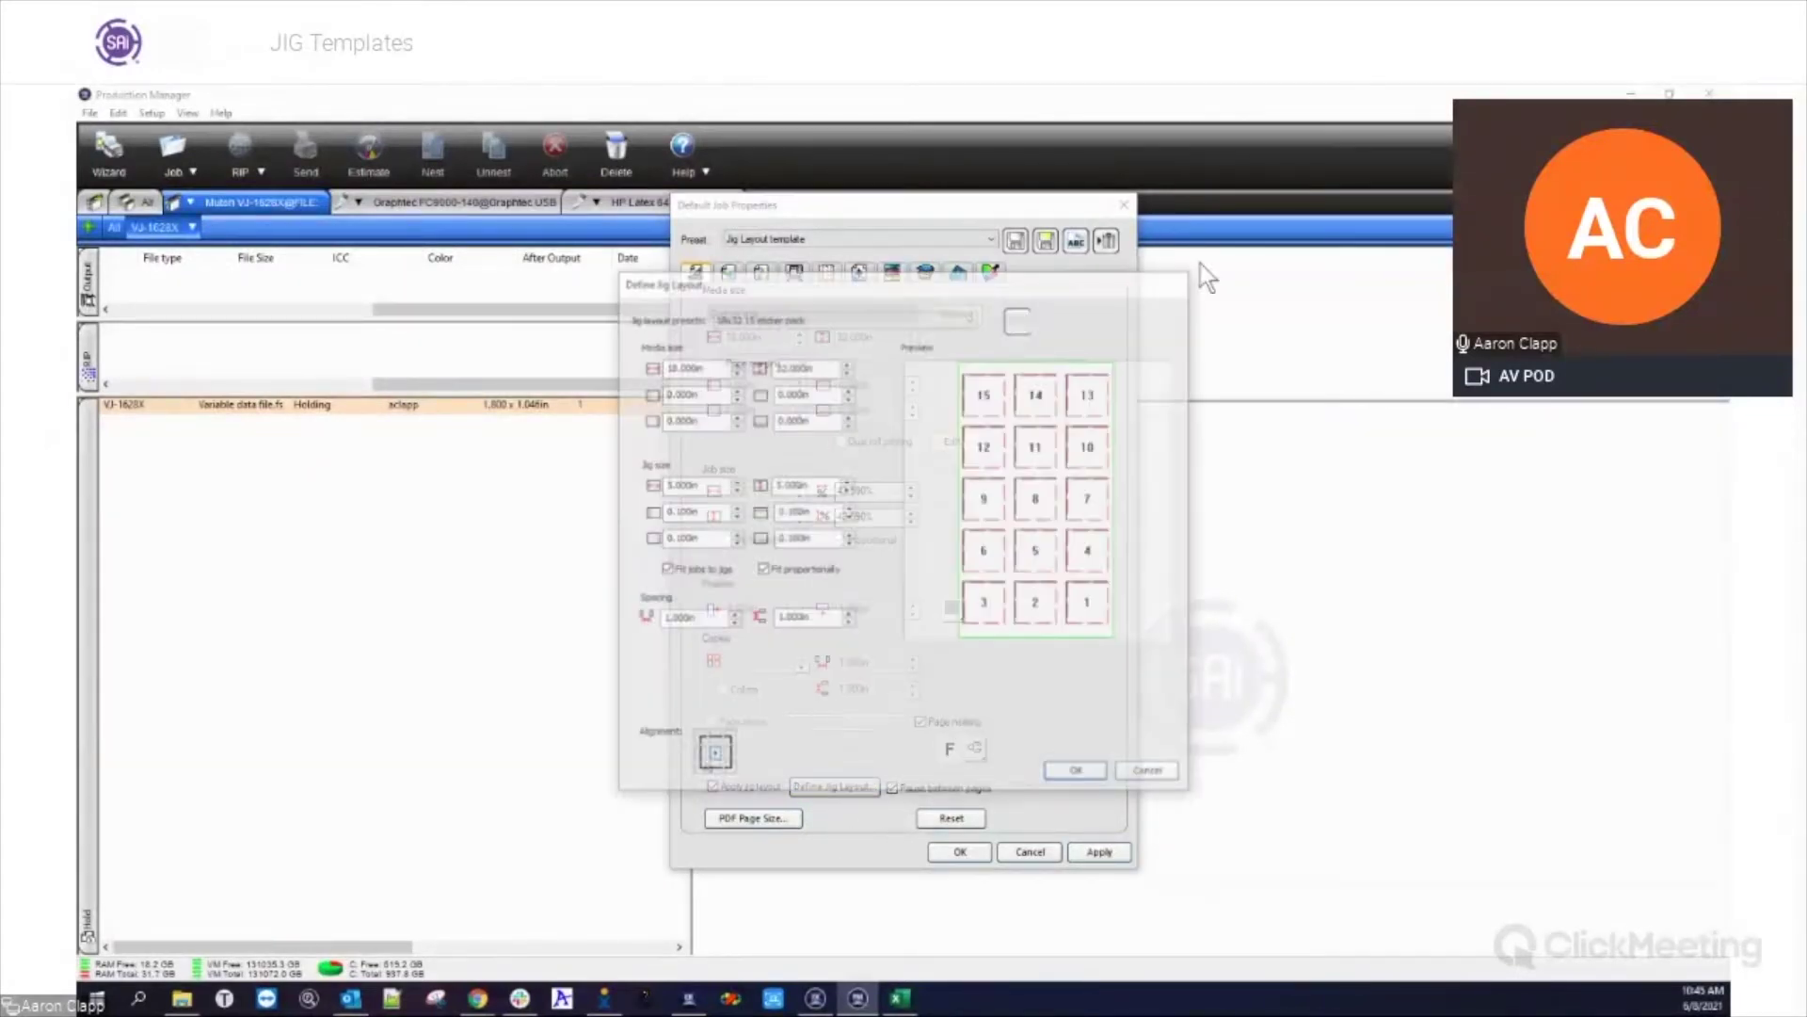
click(930, 317)
click(905, 334)
click(1079, 773)
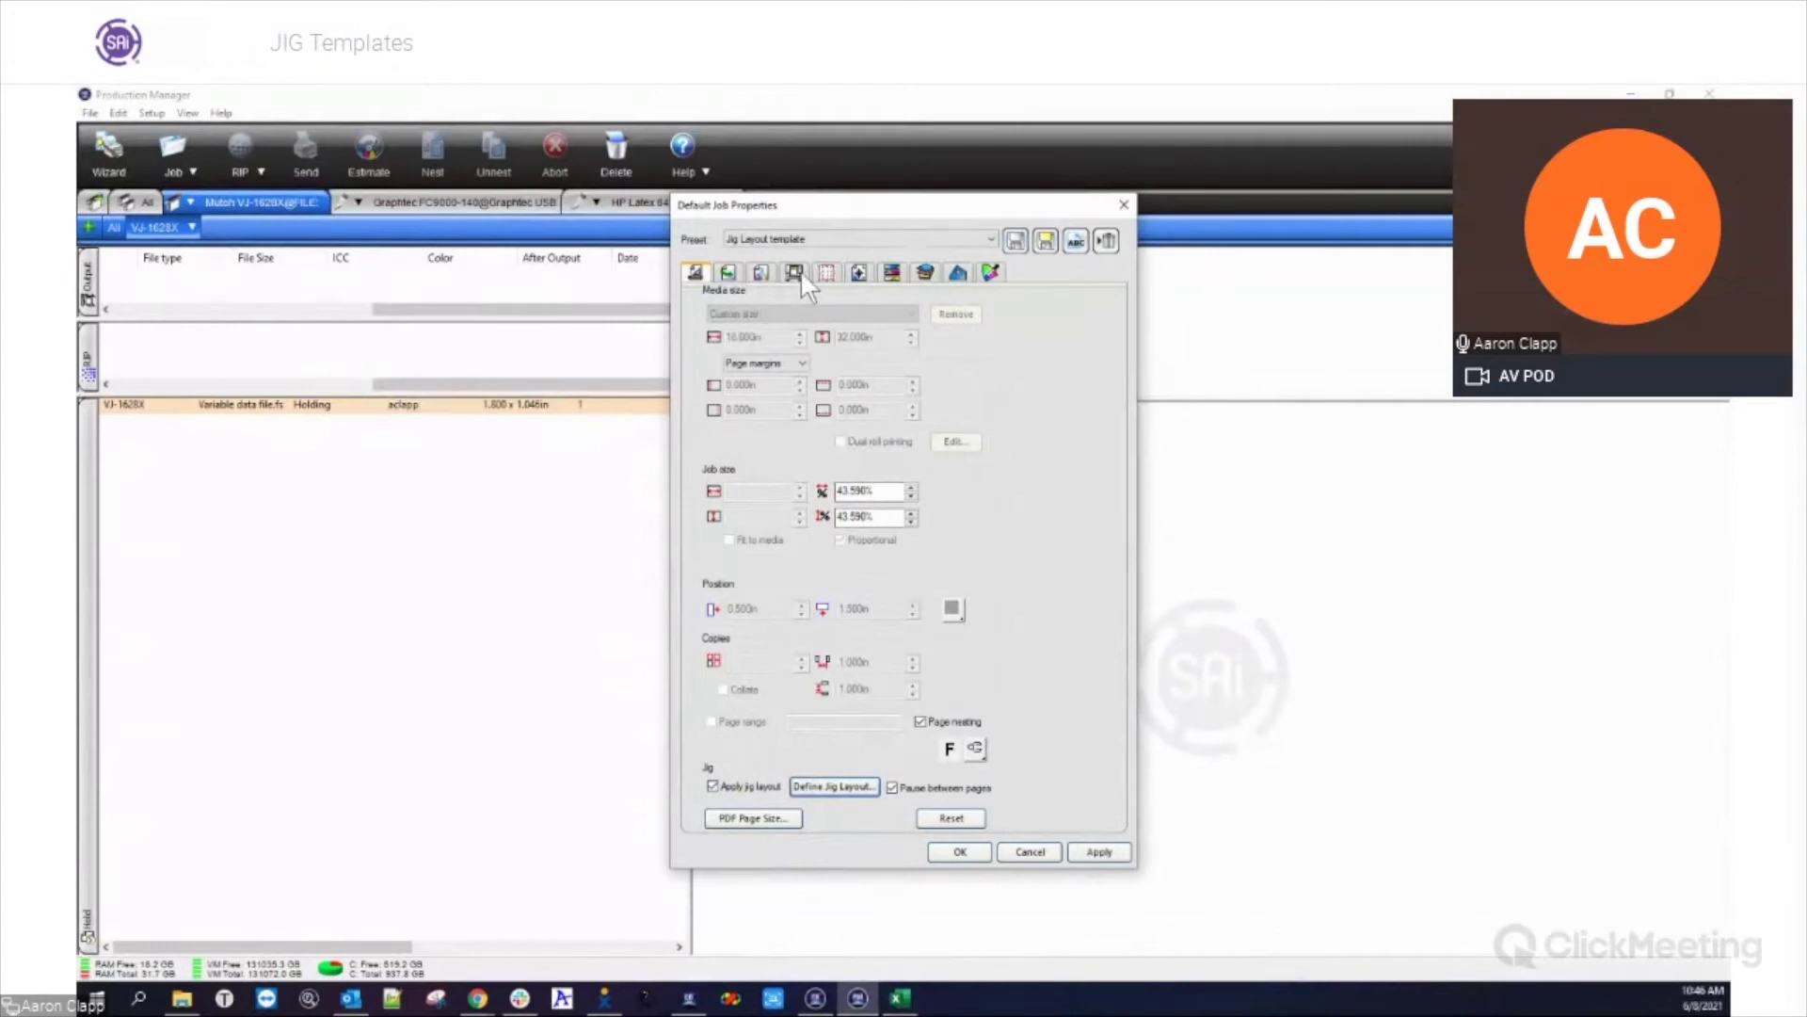
Save the layout and color settings to the Jig Layout template preset and accept the default job properties
click(768, 273)
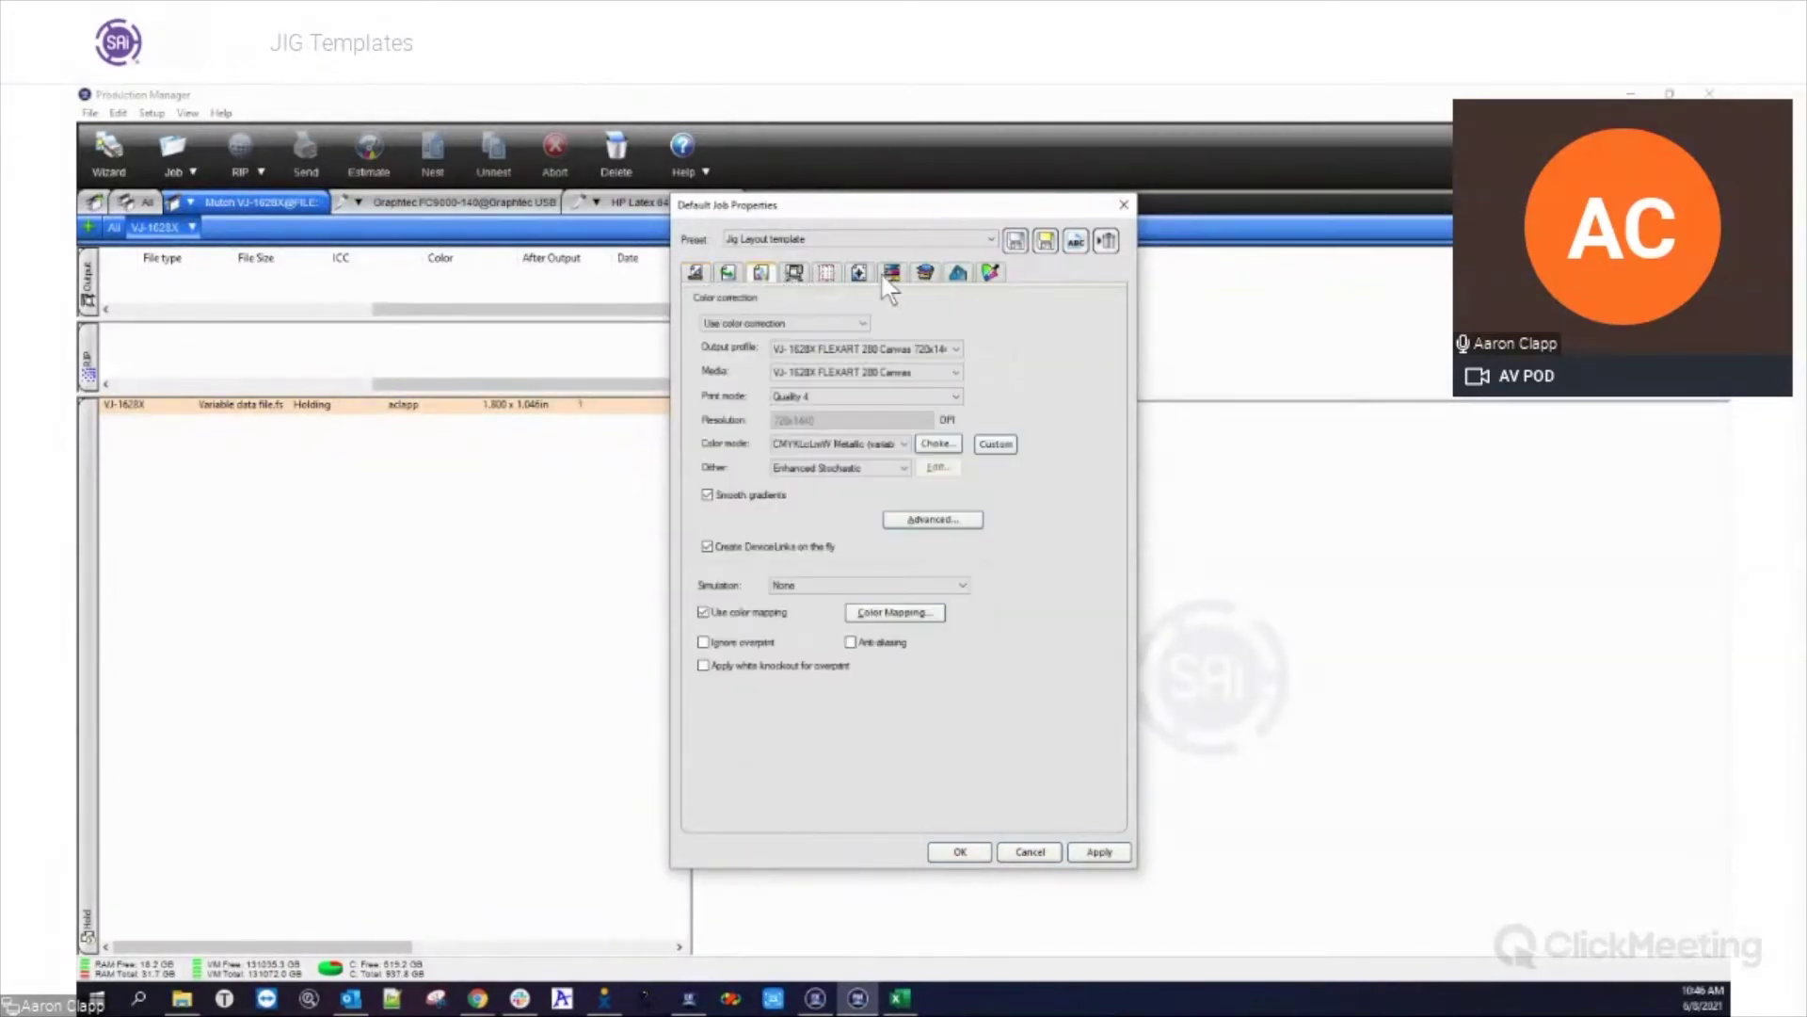
click(1017, 241)
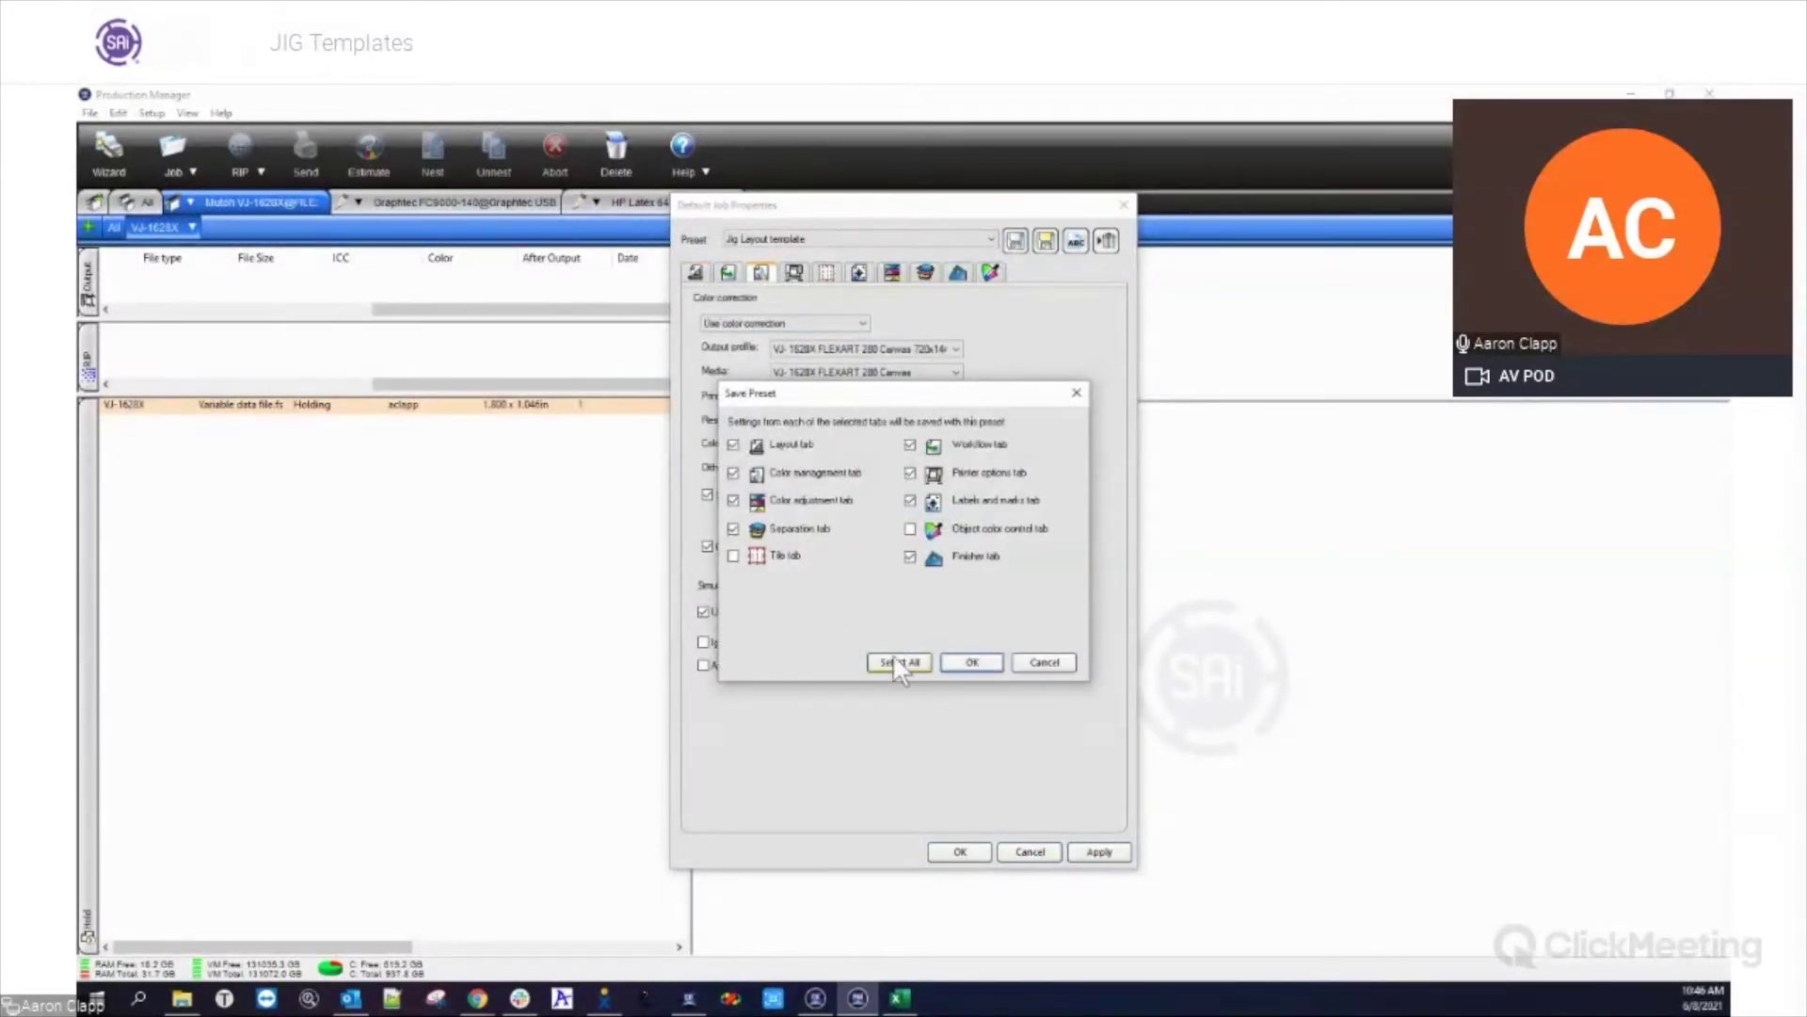
click(971, 663)
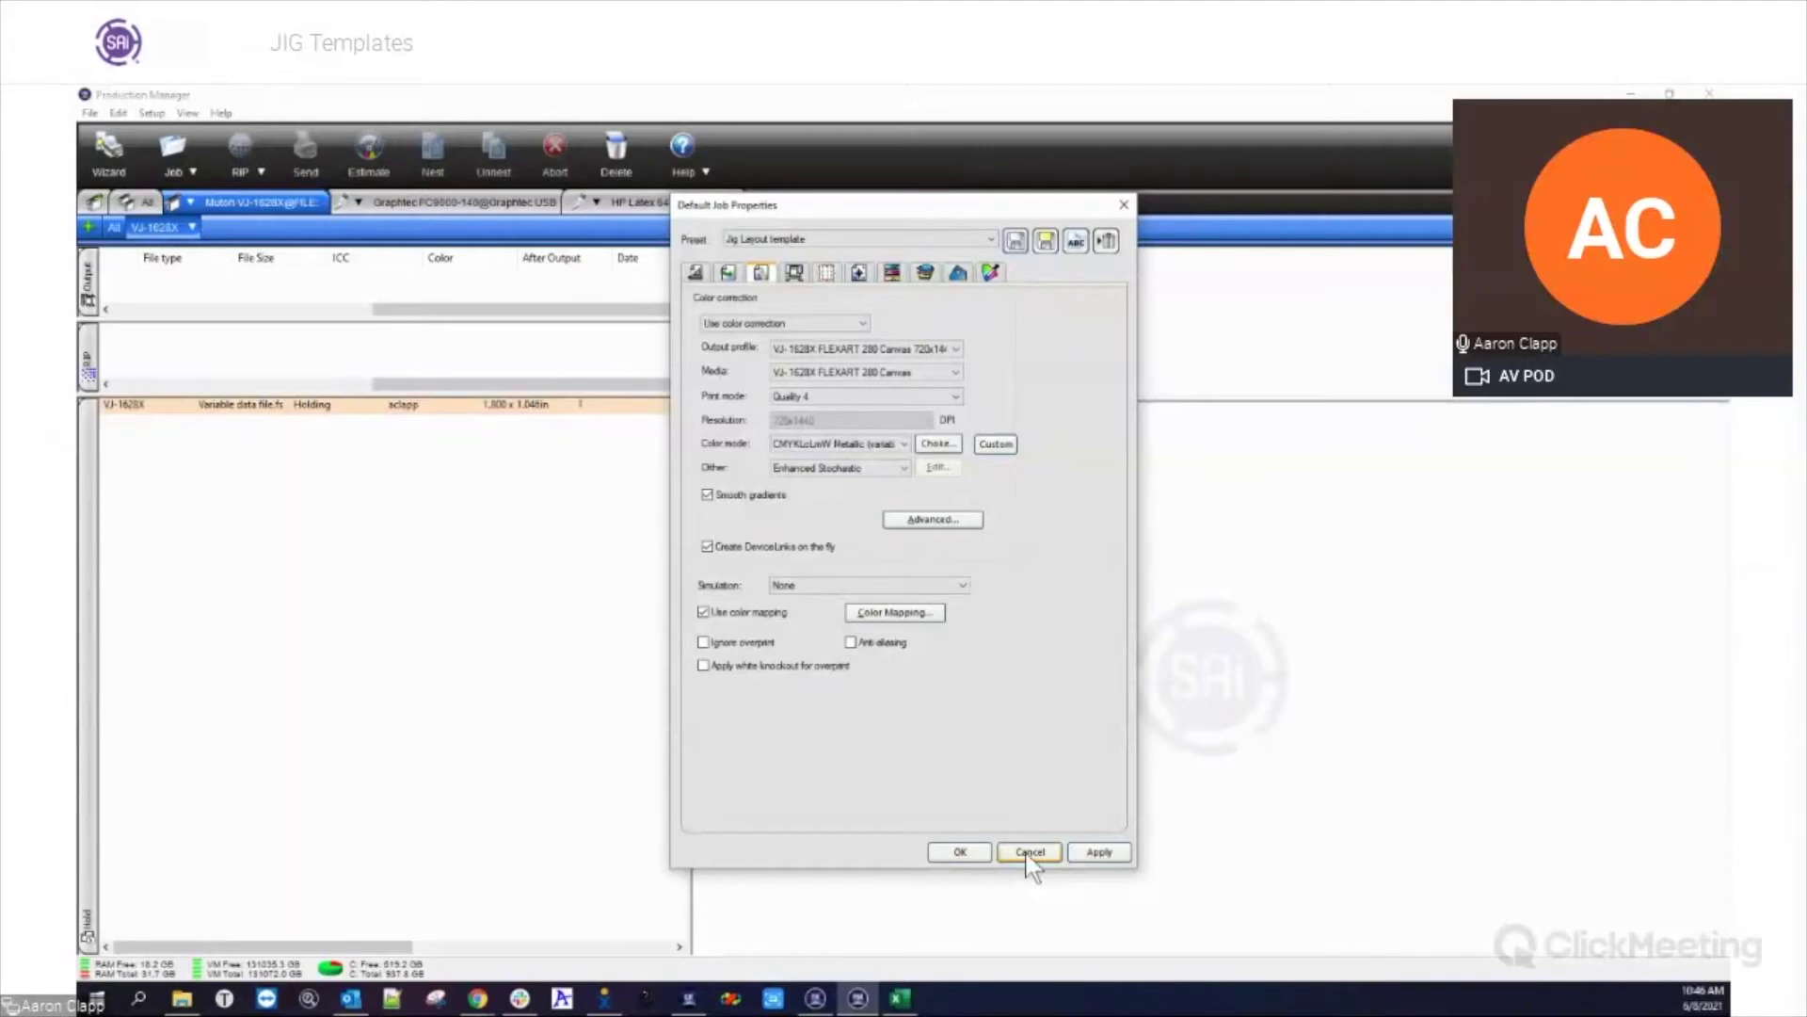
click(696, 273)
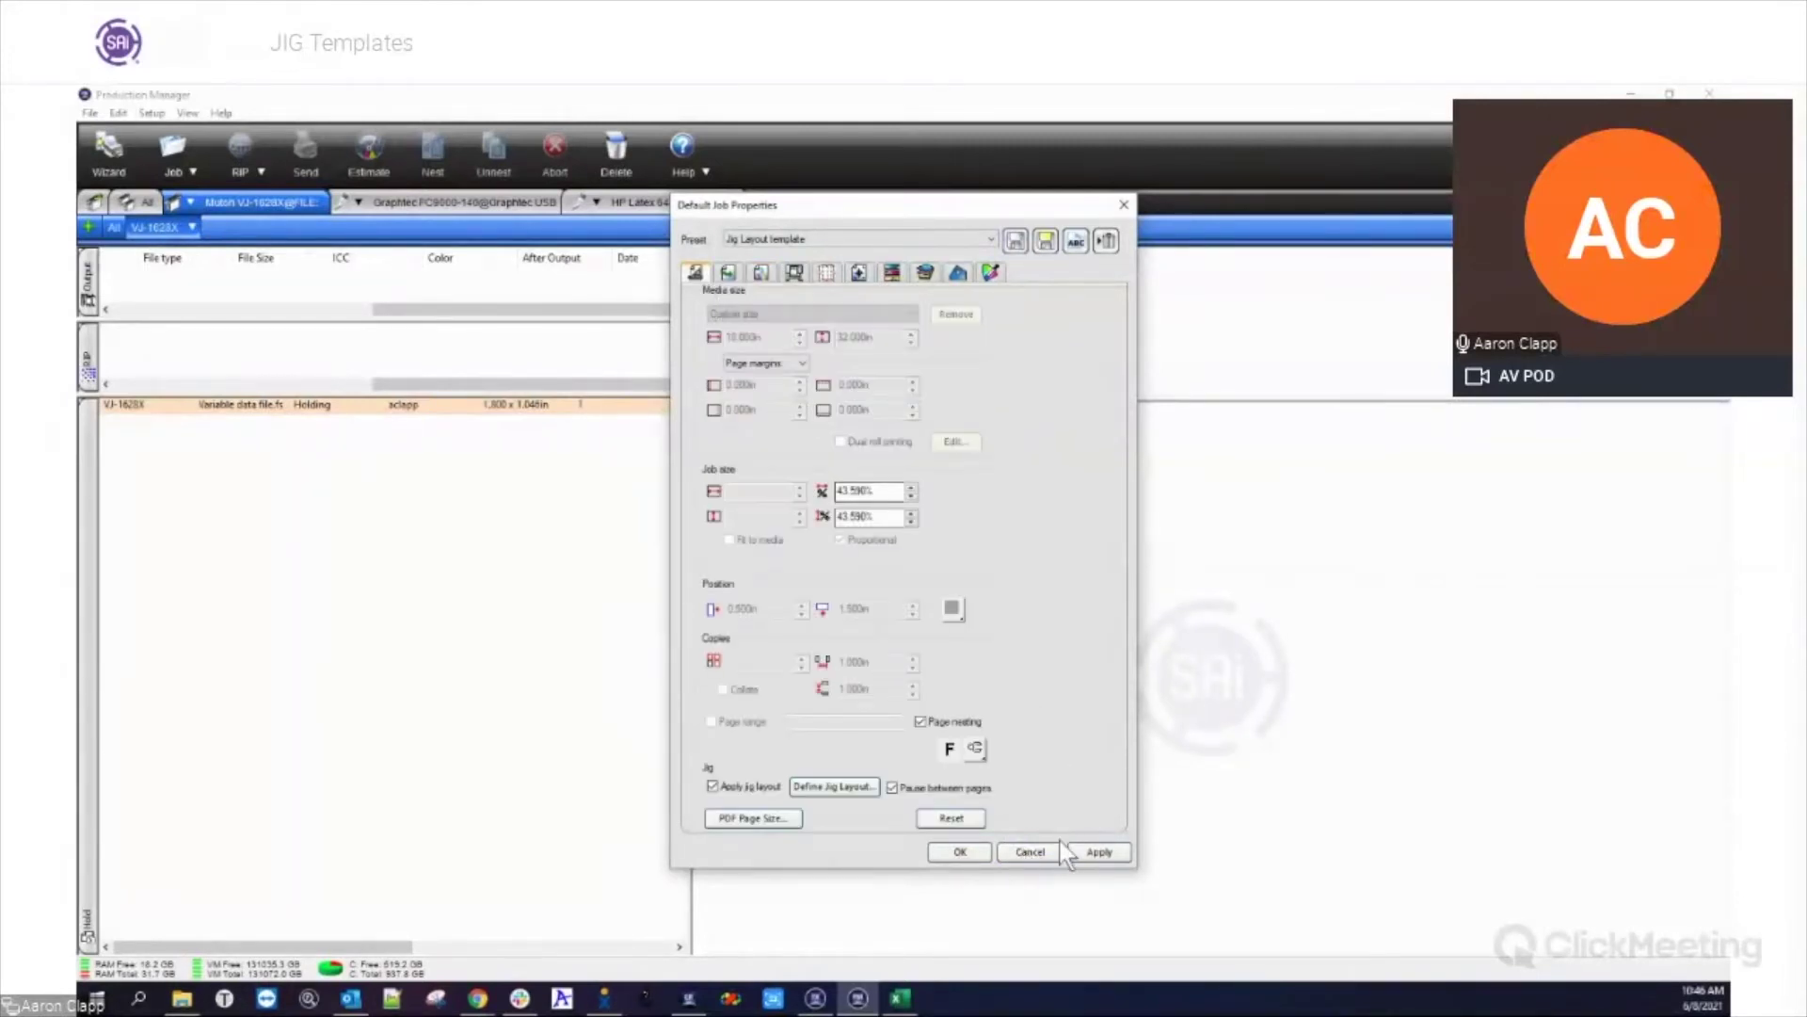
click(984, 852)
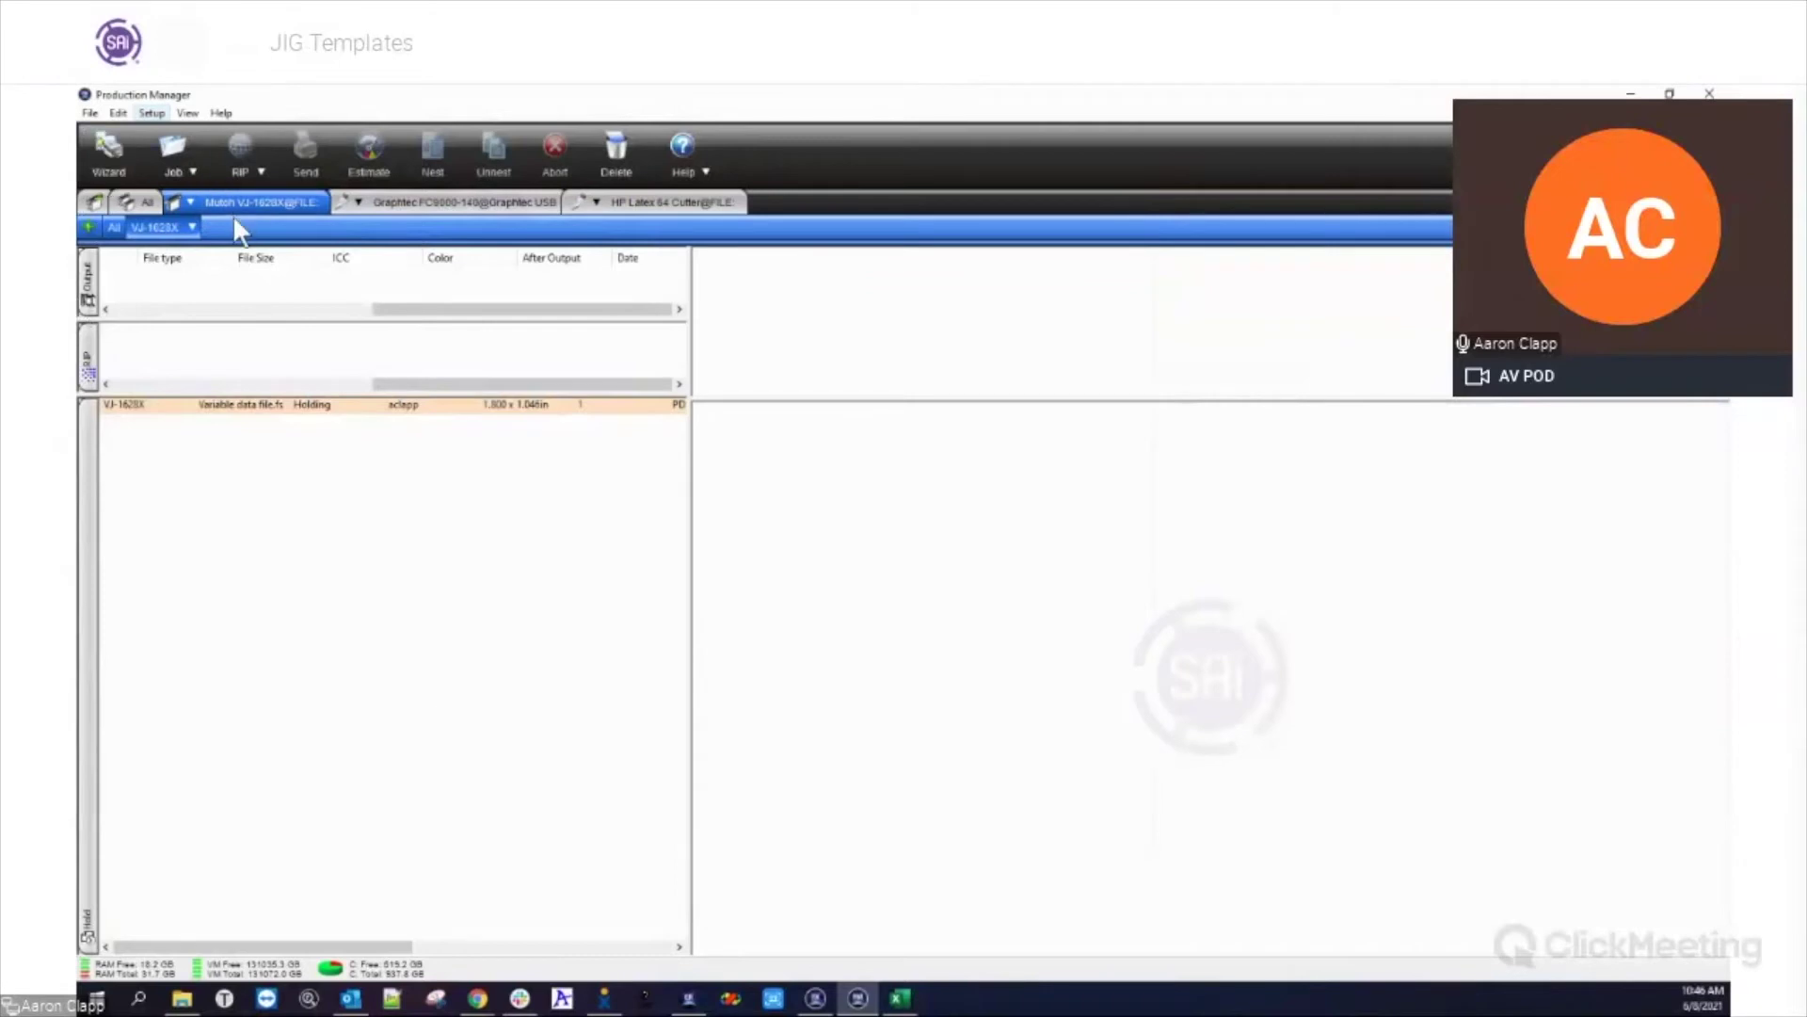
Start adding jobs to the VJ-1628X setup and select every Vinyl Signs file from Above and Beyond.pd to Zuni Moon.pd
click(192, 227)
click(198, 253)
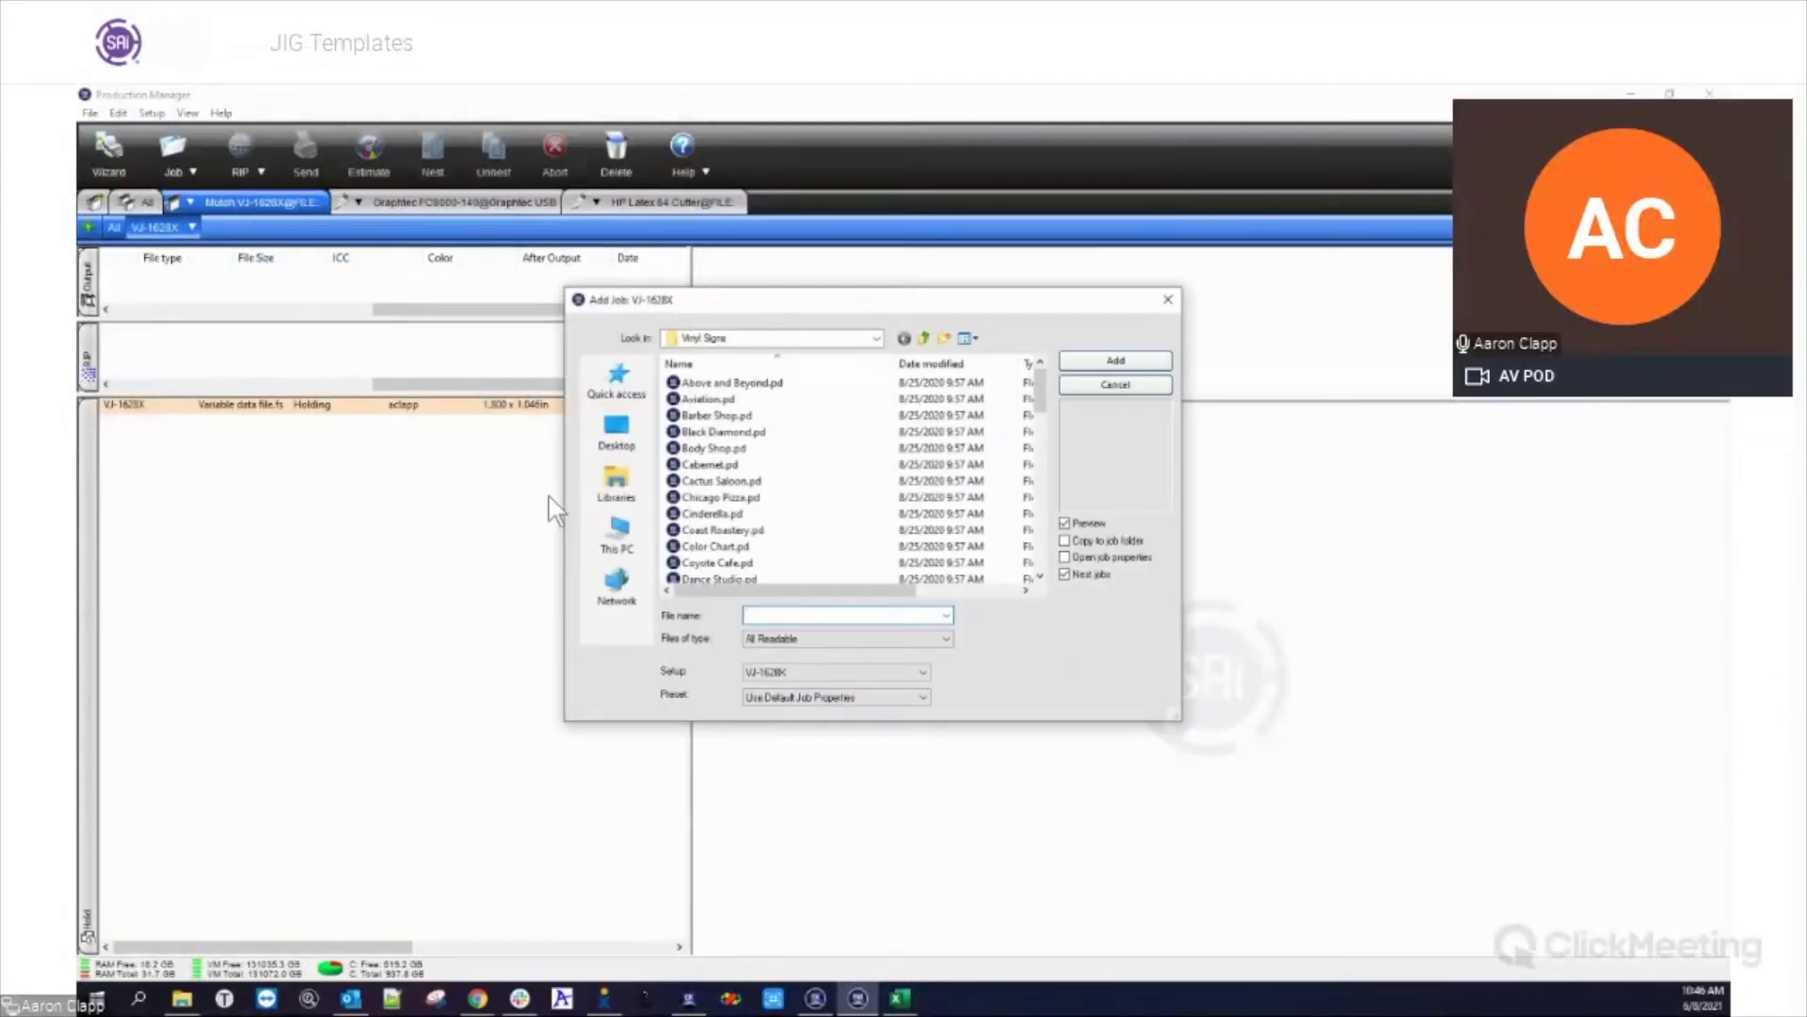
click(735, 382)
scroll(806, 556, down, 15)
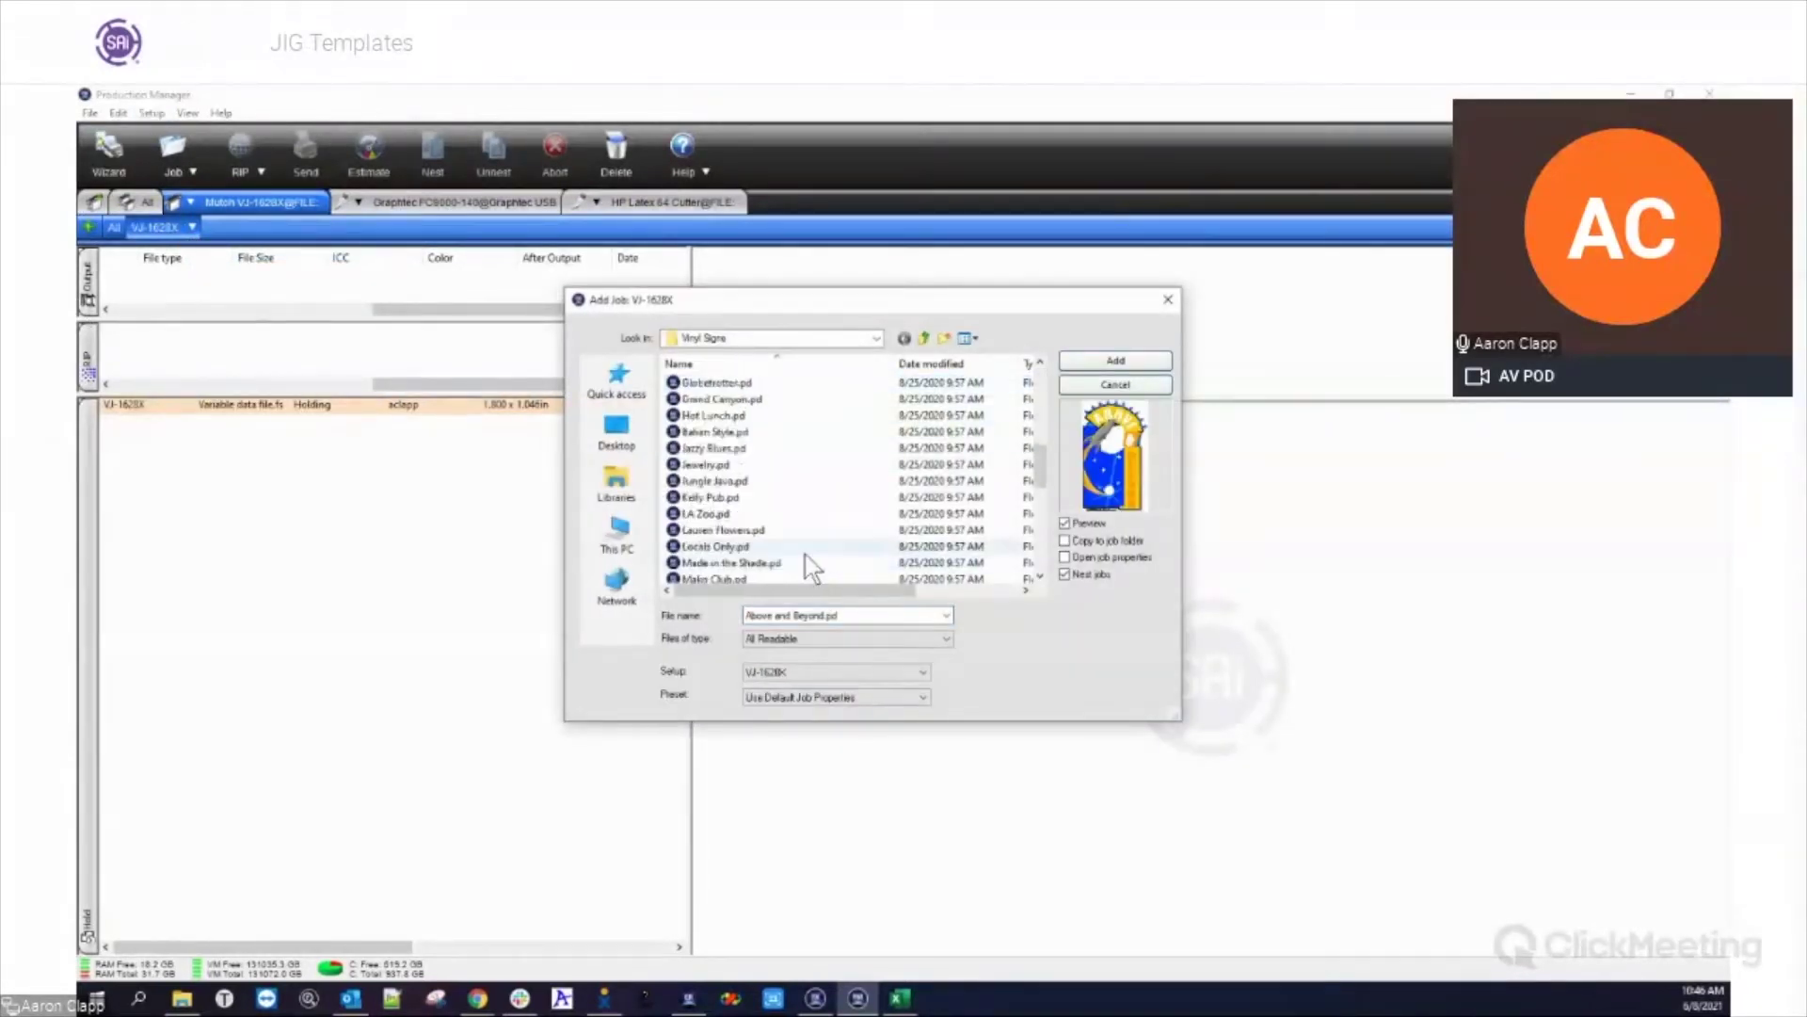
shift+click(744, 563)
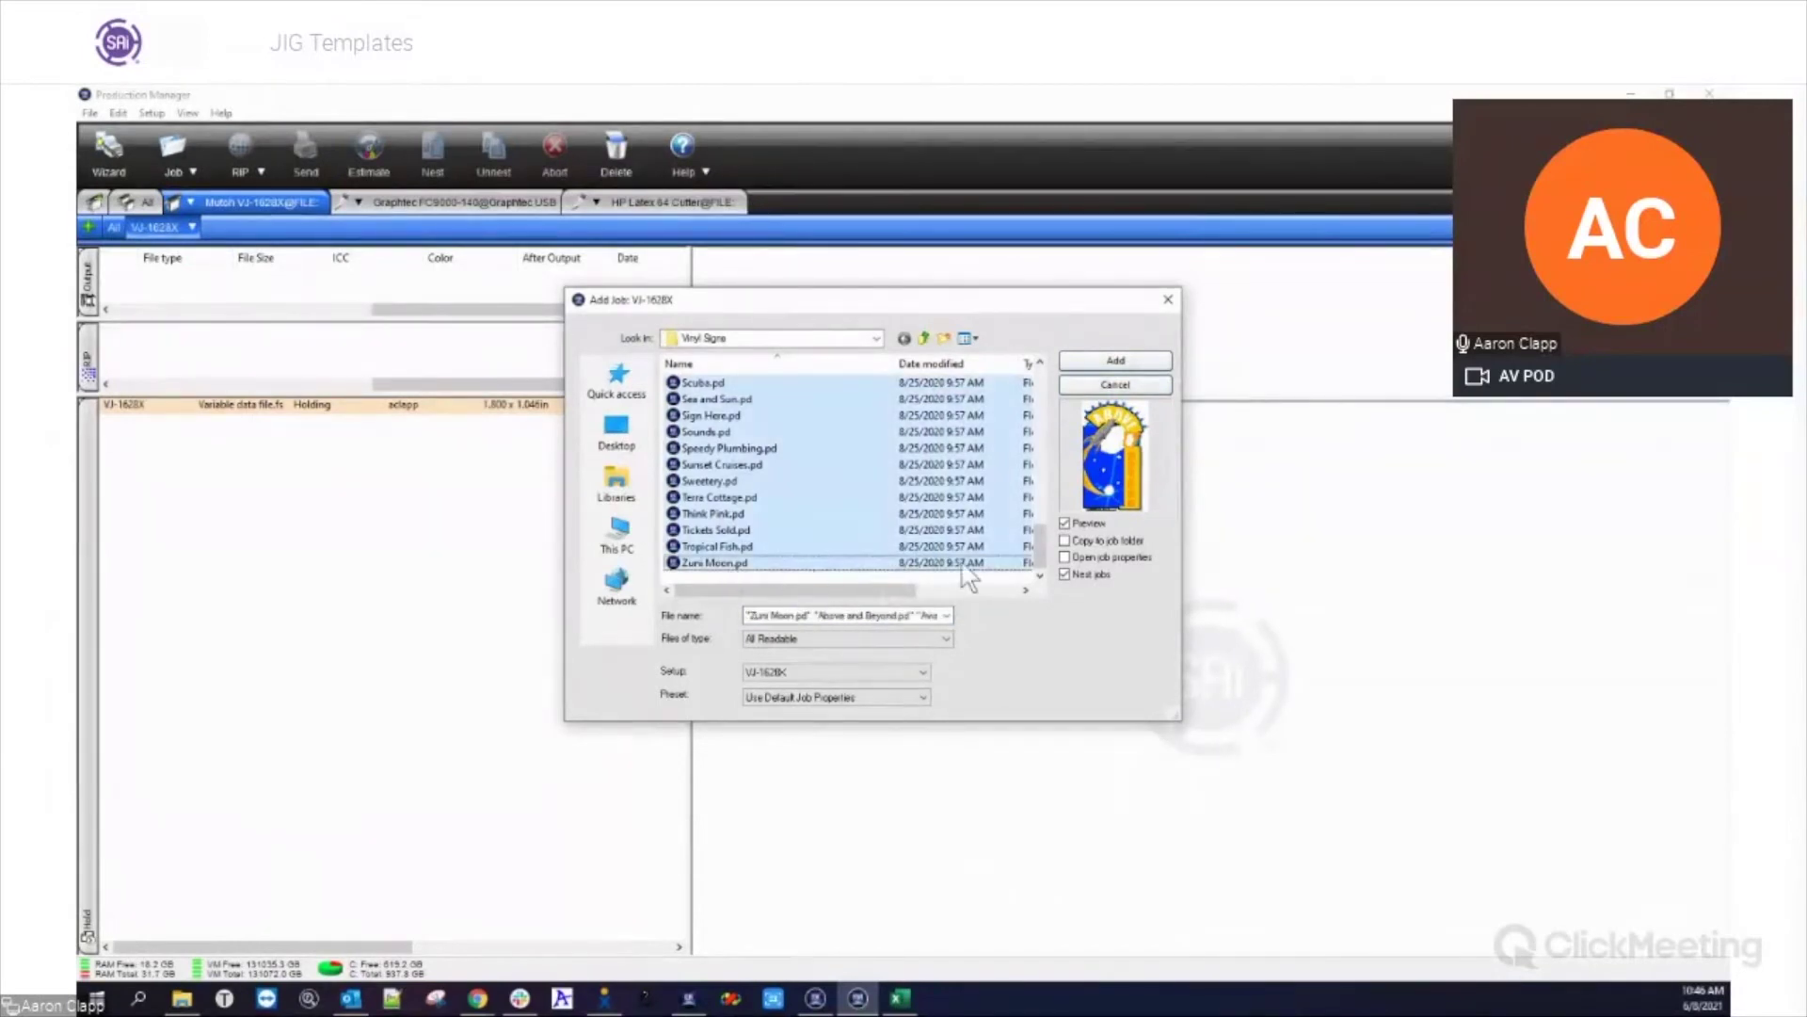
Add the selected sign files using the Jig Layout template preset with job nesting enabled
click(1064, 570)
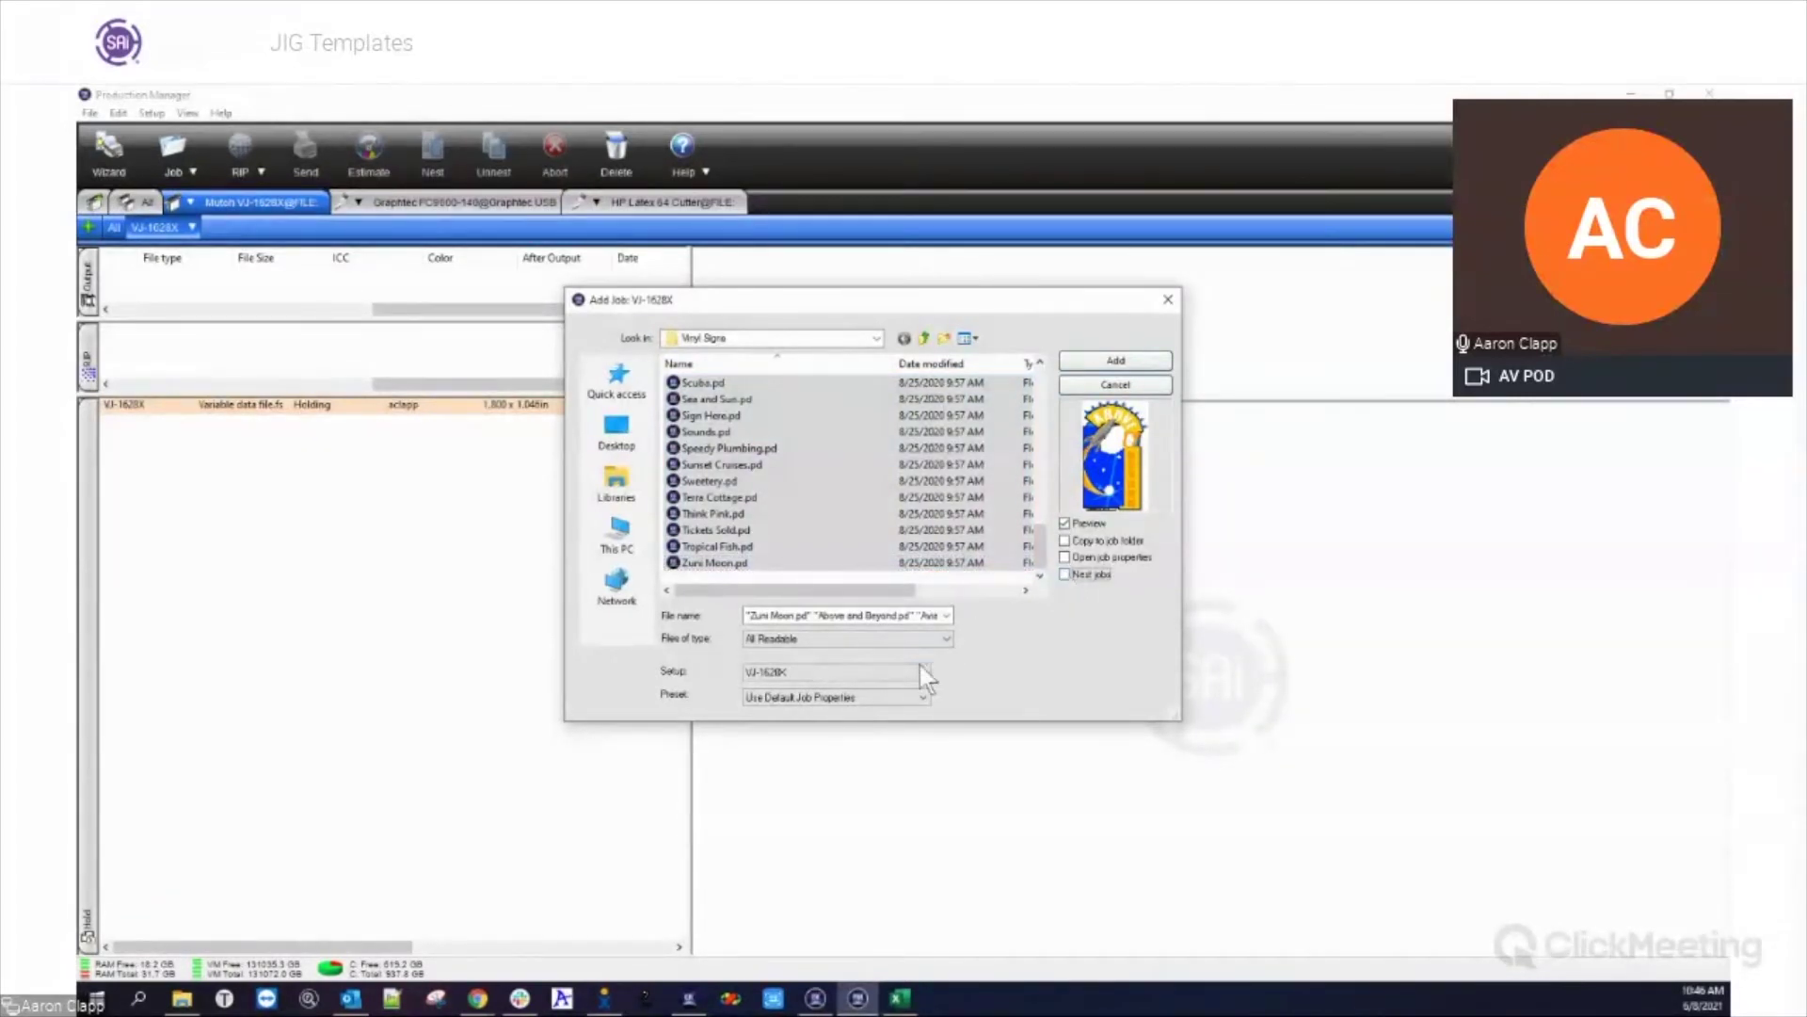
click(911, 699)
click(883, 725)
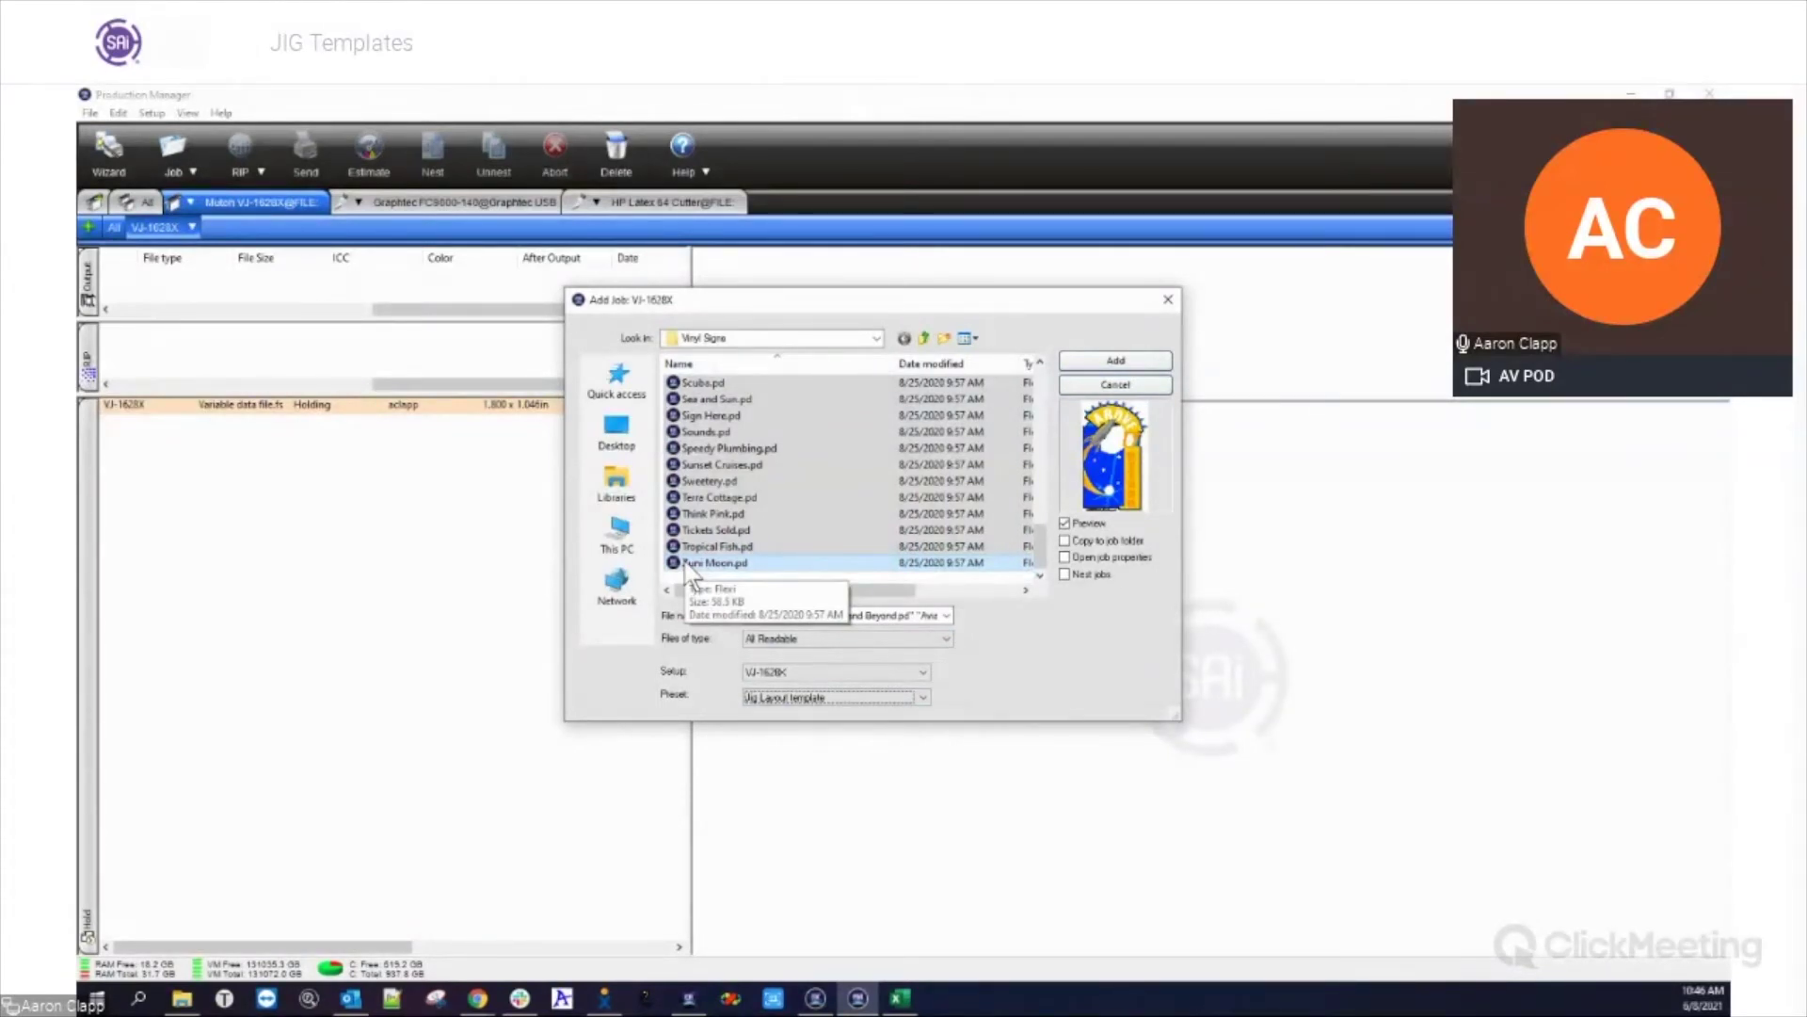
click(1071, 574)
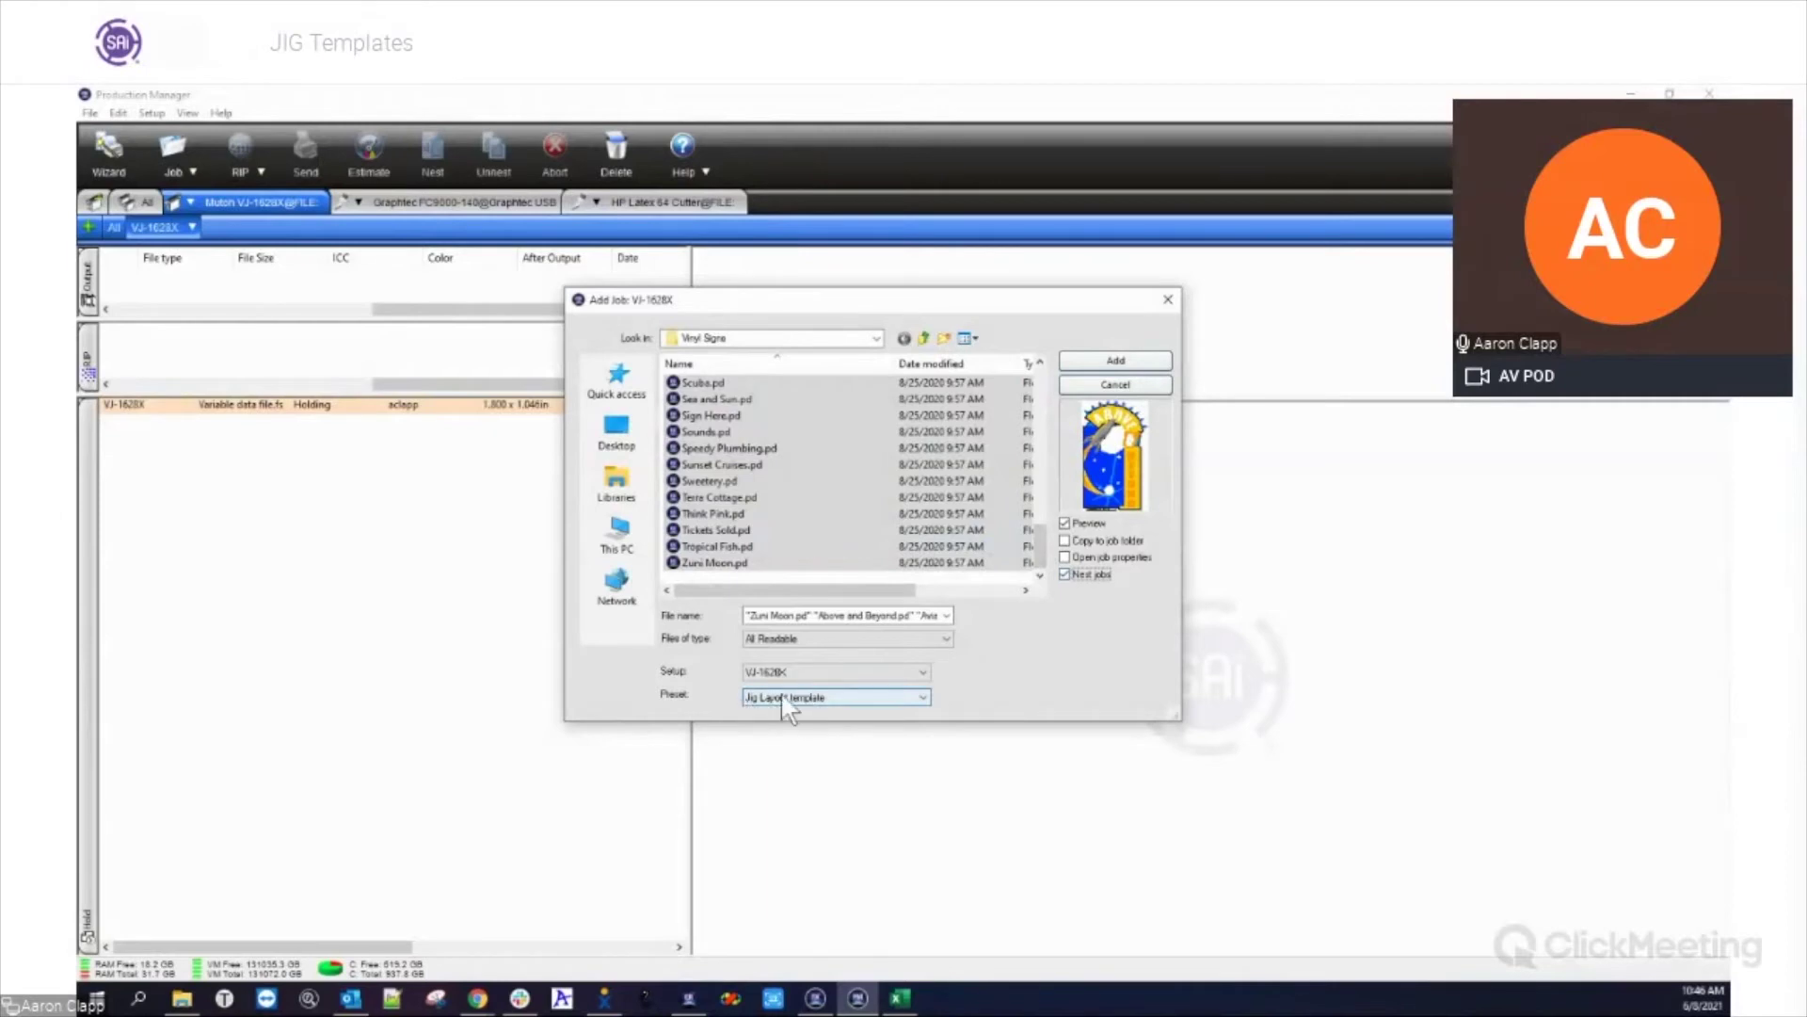
click(1139, 366)
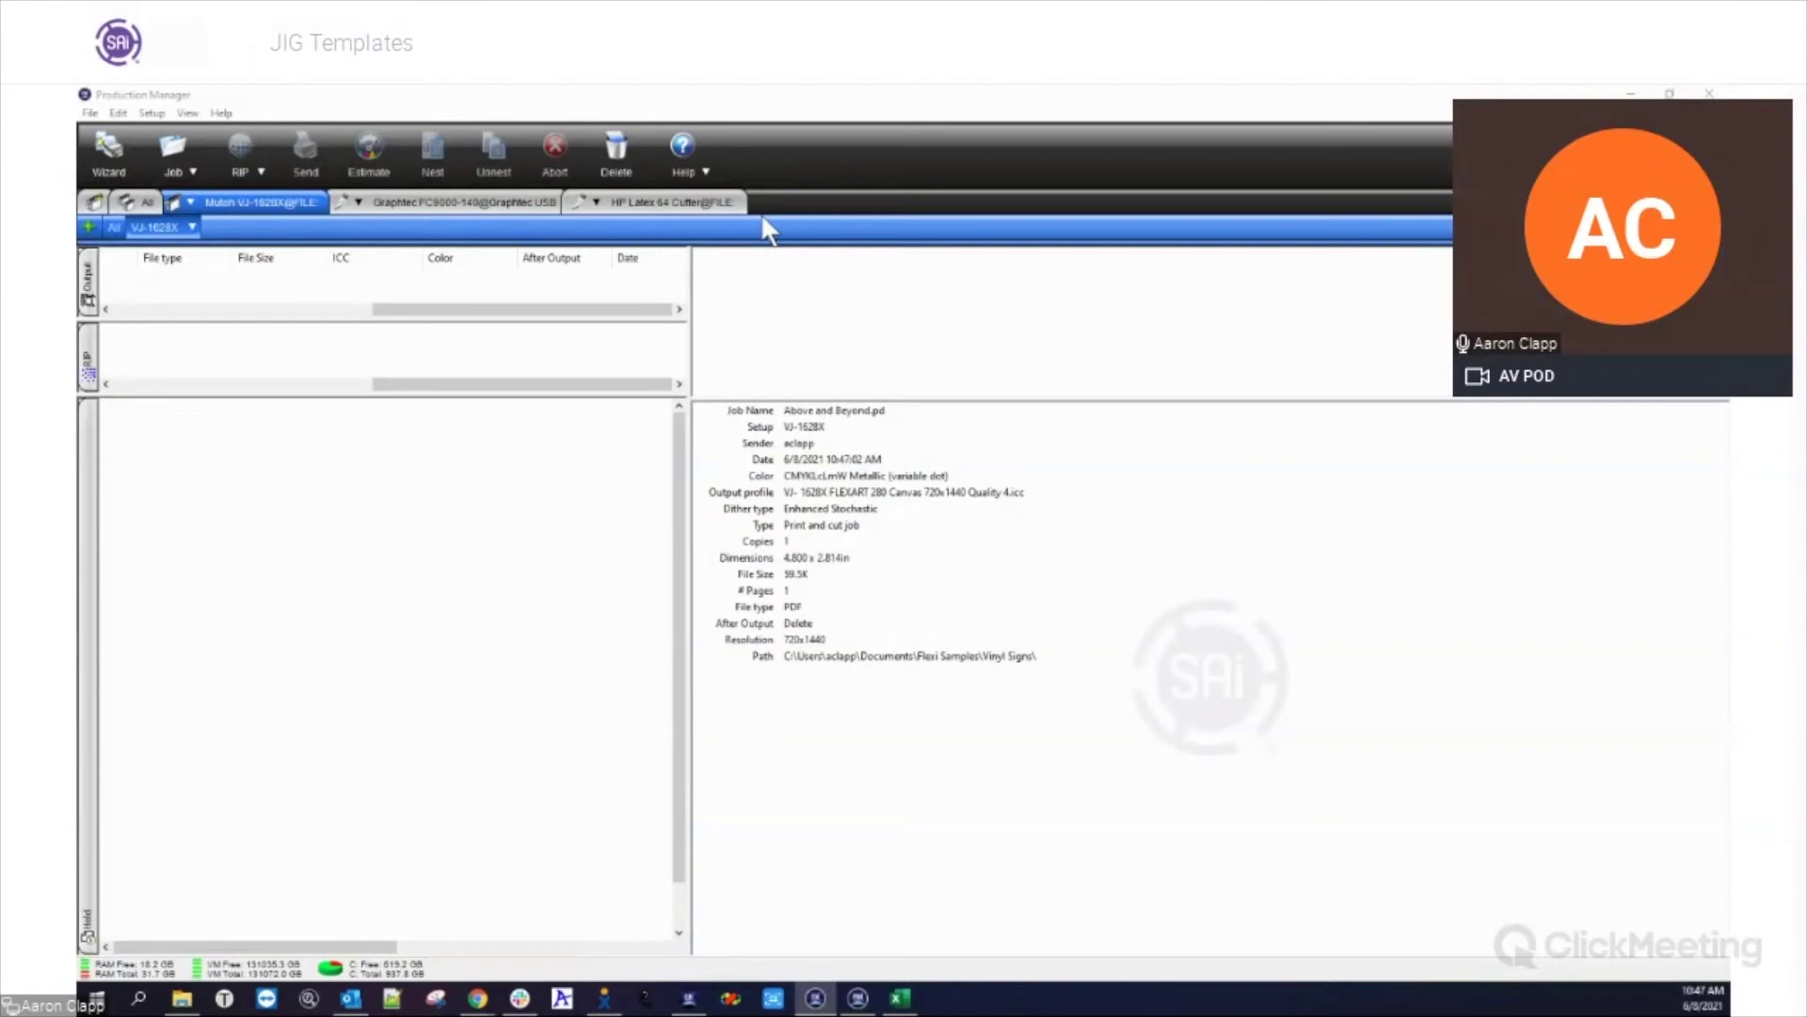
Switch to Flexi and preview the business card's variable data, stepping through the records' pictures before closing the preview
key(alt+Tab)
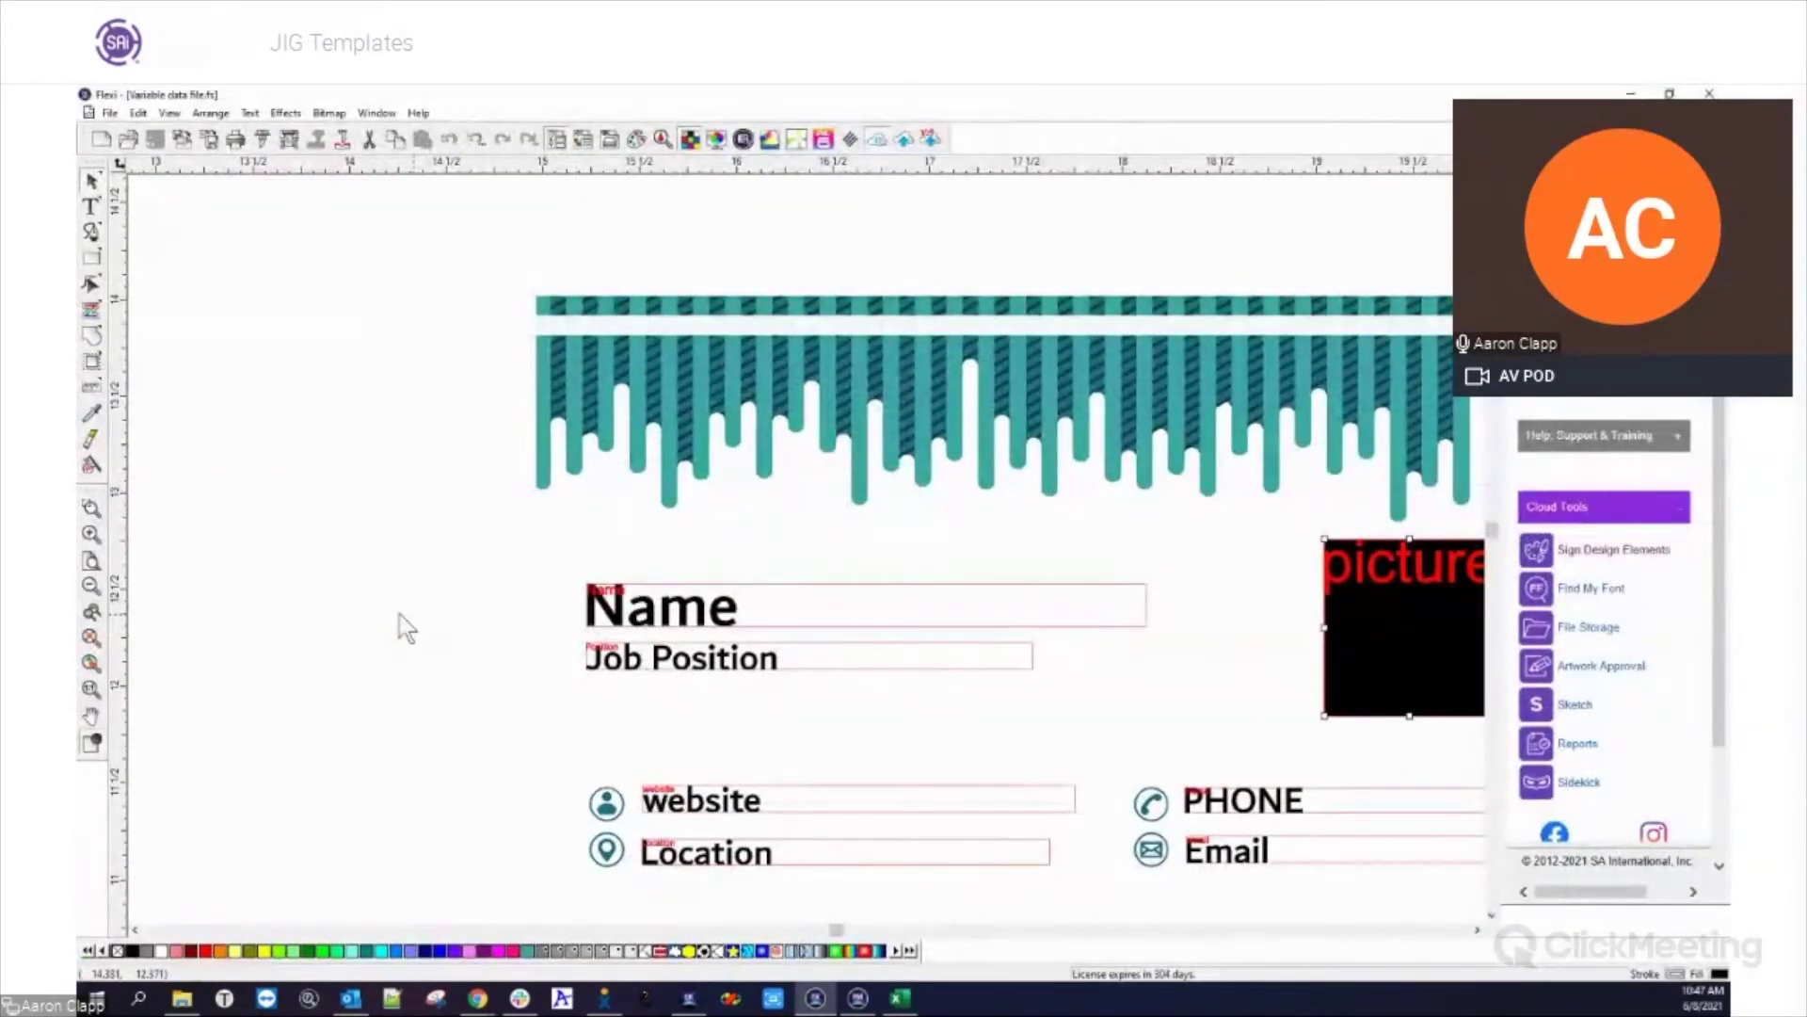
scroll(361, 604, down, 2)
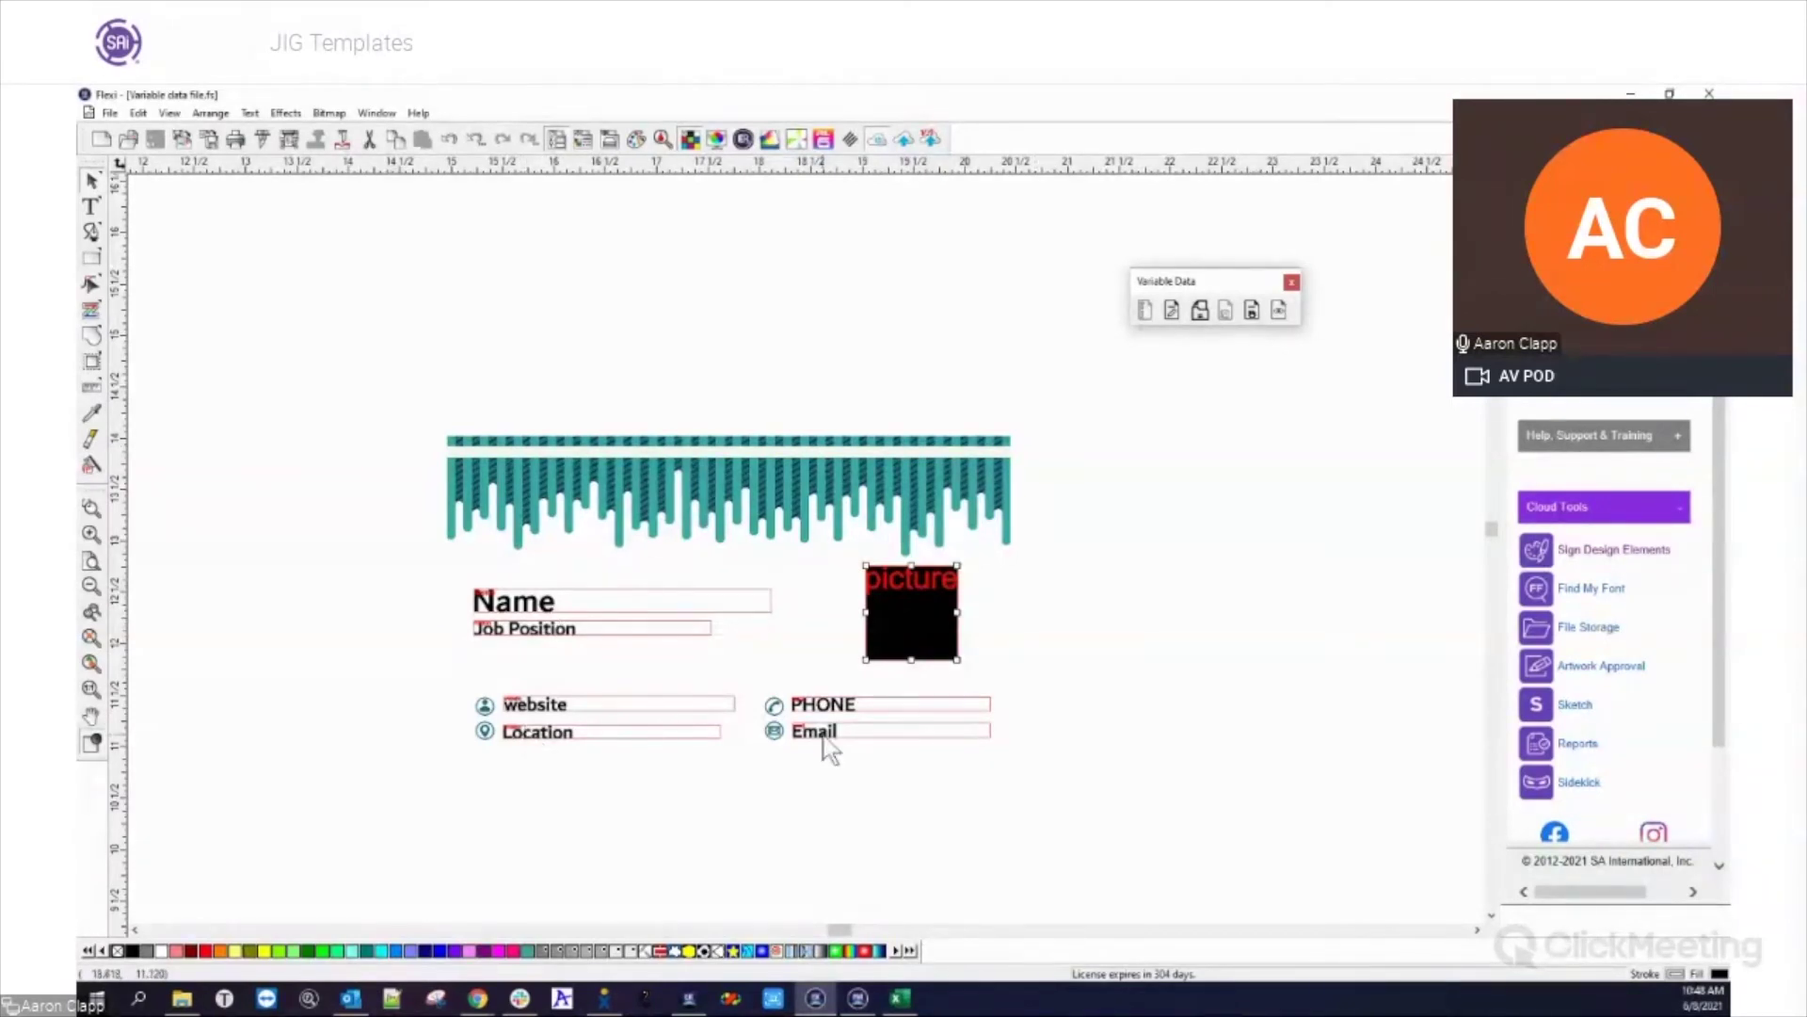
click(1278, 312)
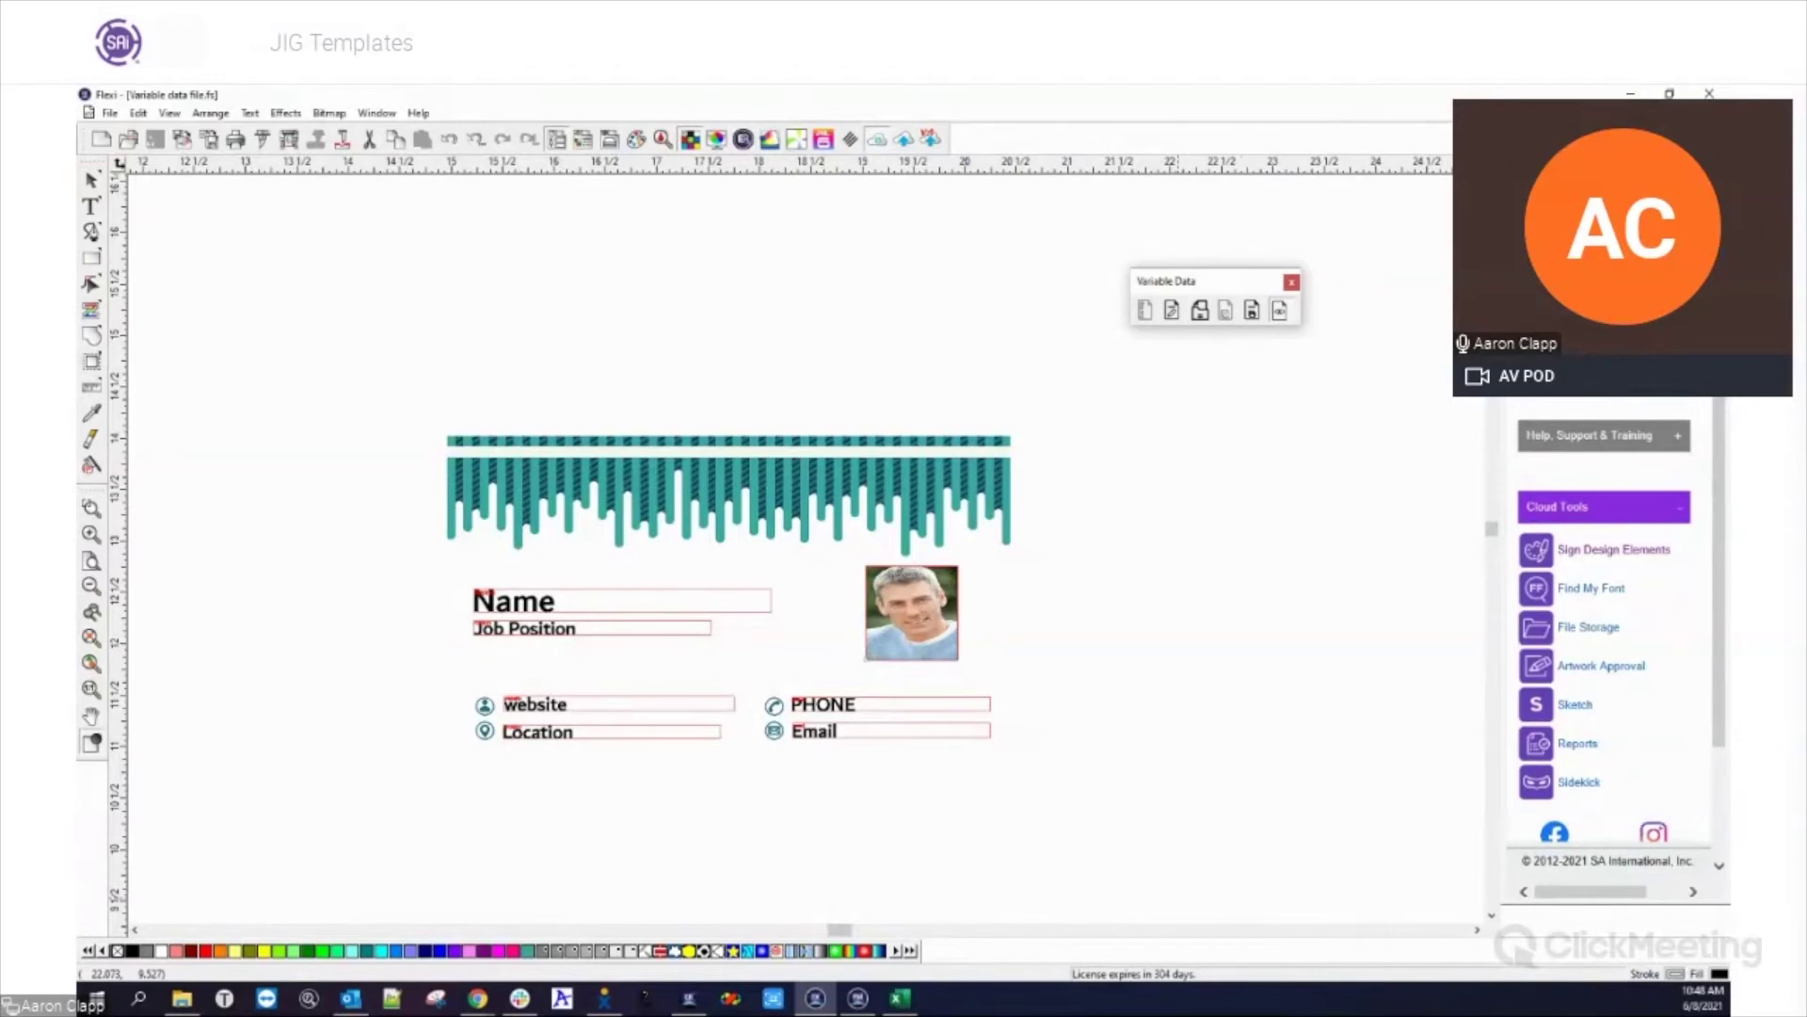
drag(1399, 669, 1286, 449)
click(1308, 503)
click(1307, 501)
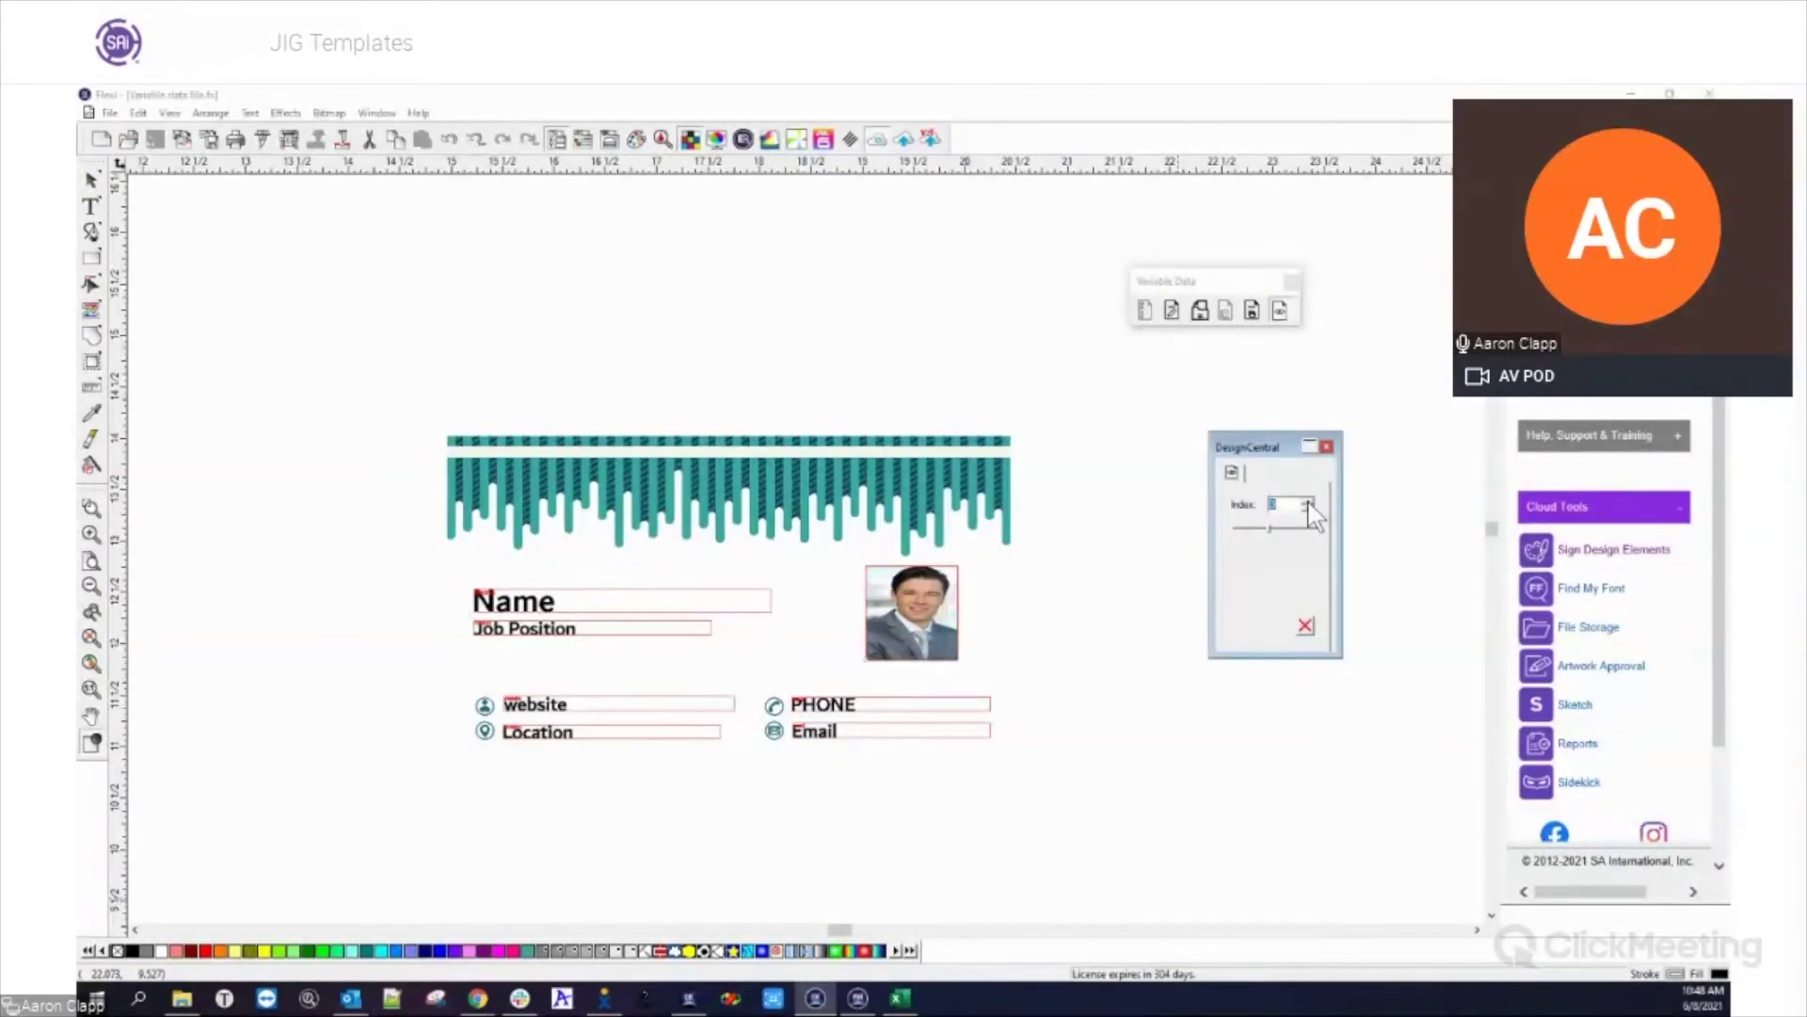
click(1308, 503)
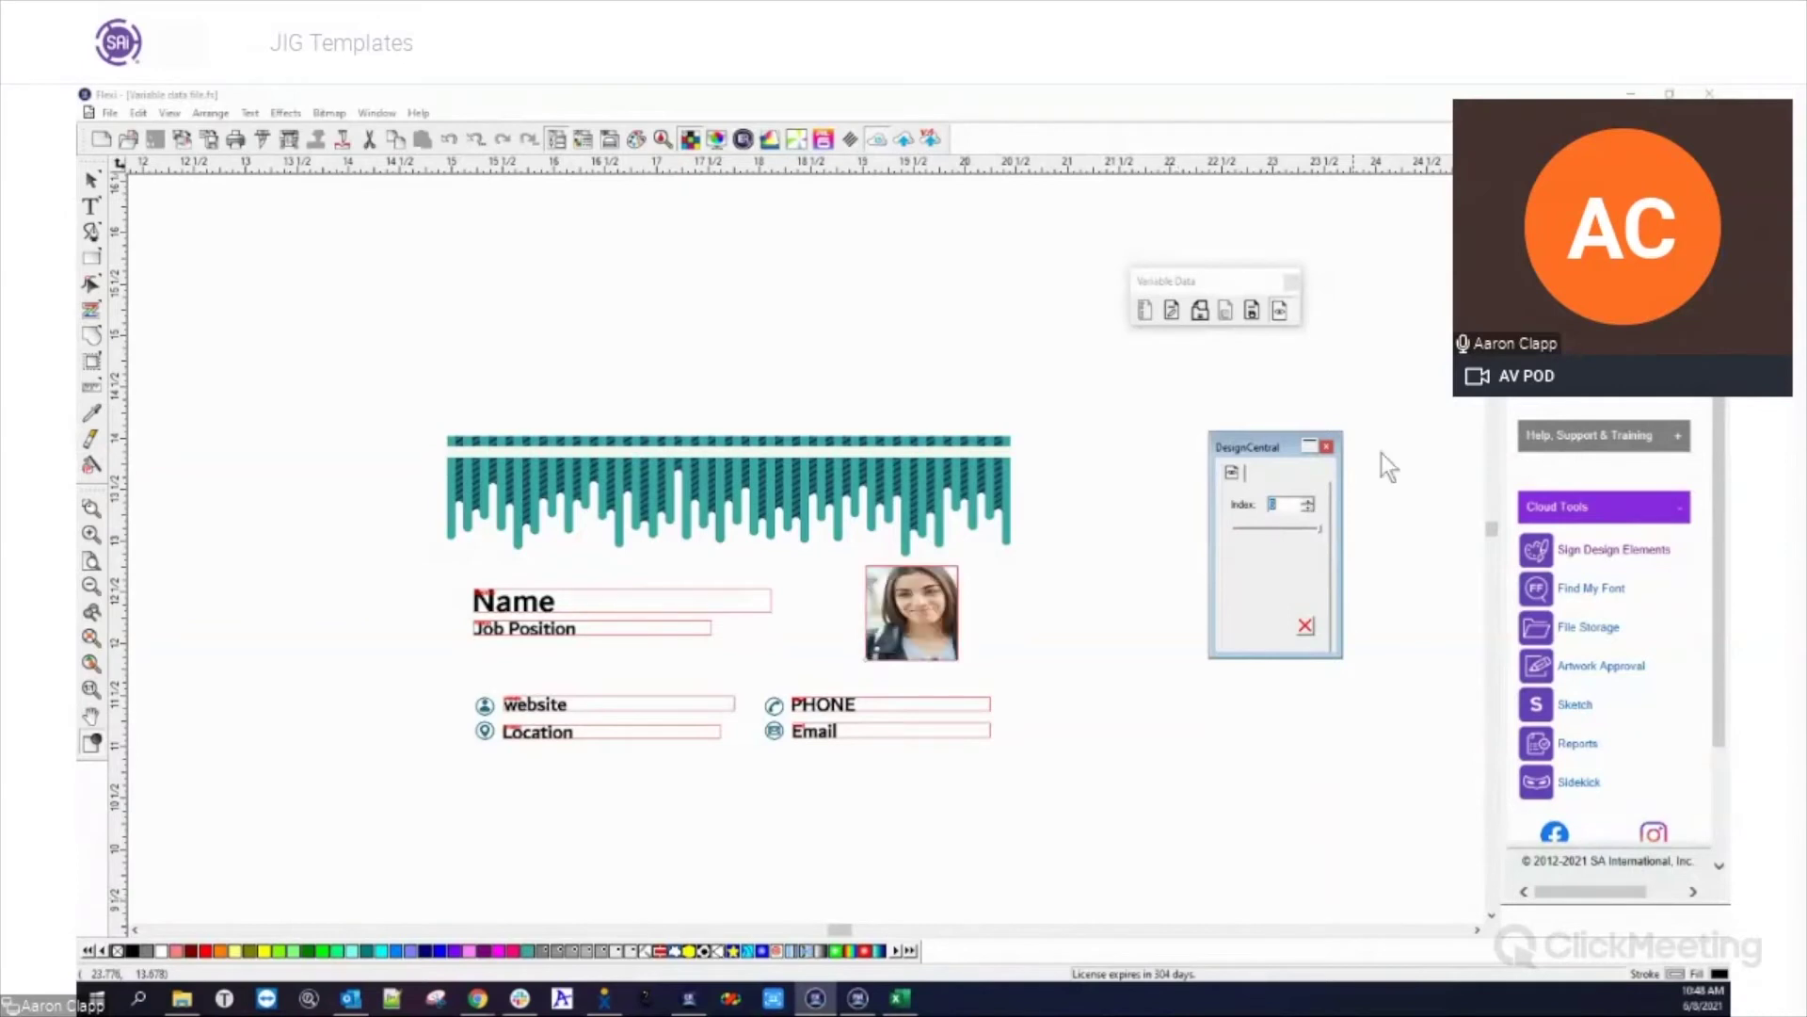
click(1305, 625)
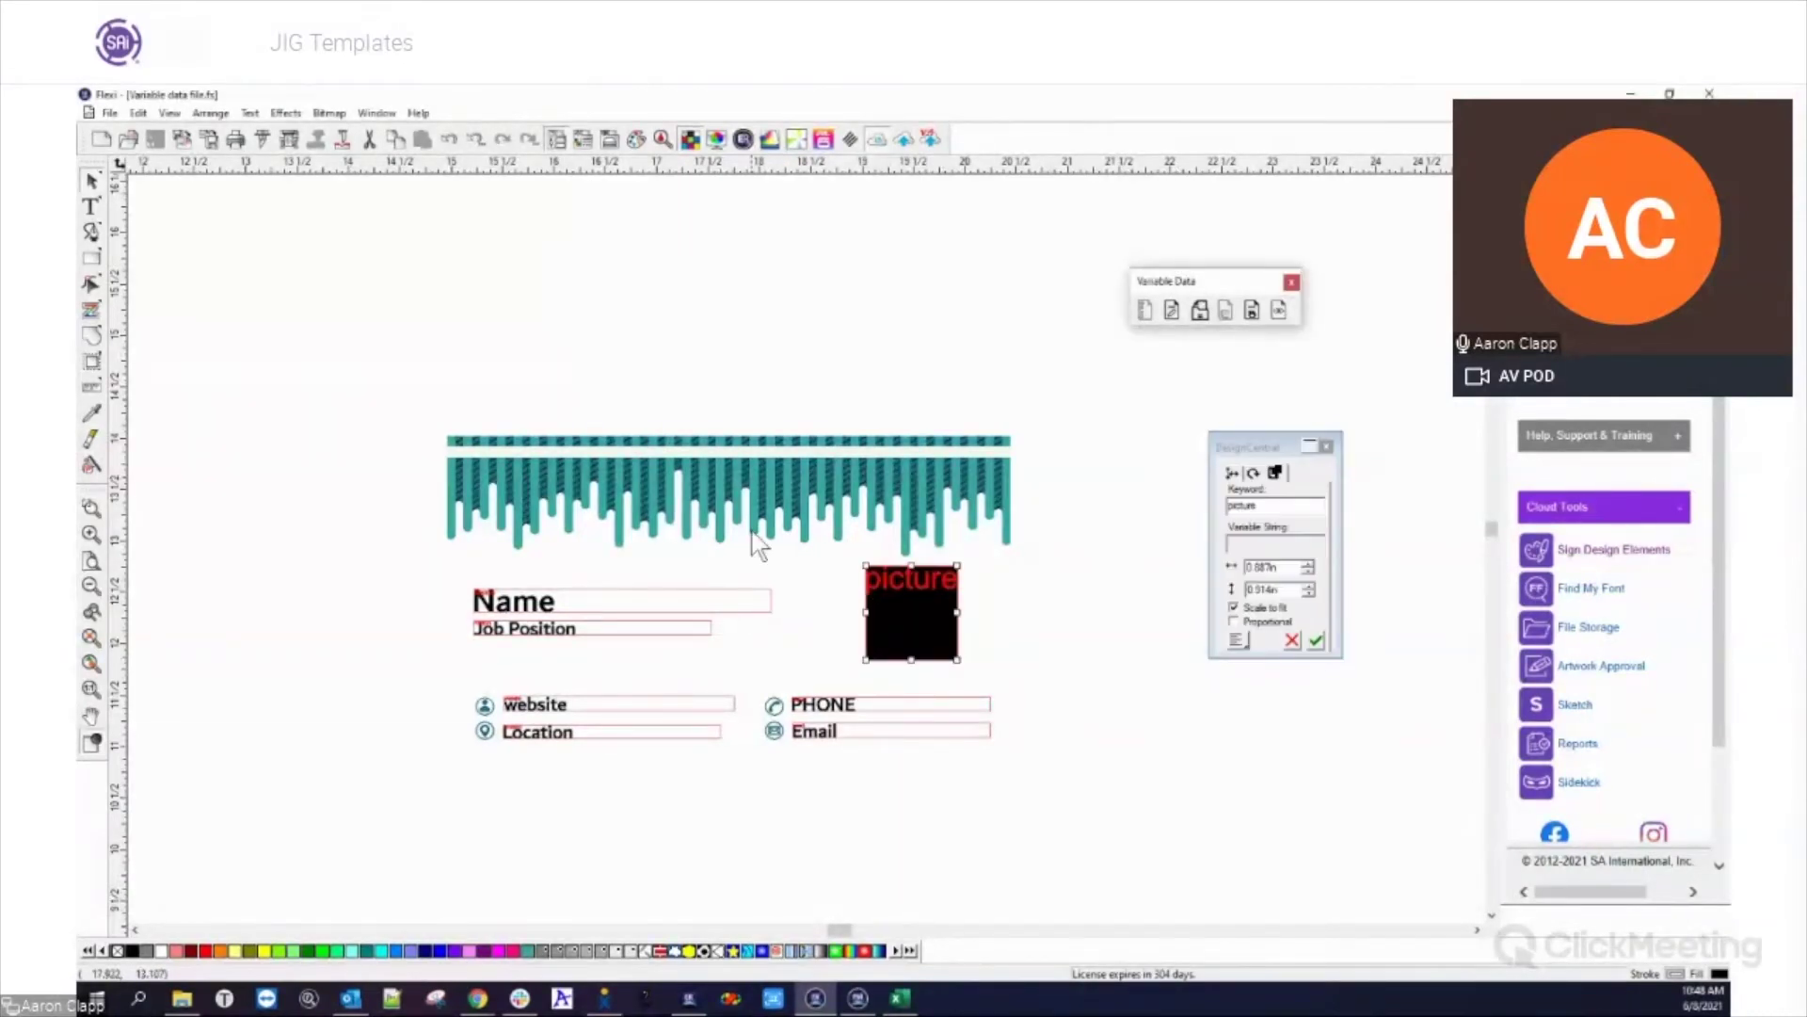
Move the DesignCentral window closer to the business card design
drag(1239, 437, 1114, 457)
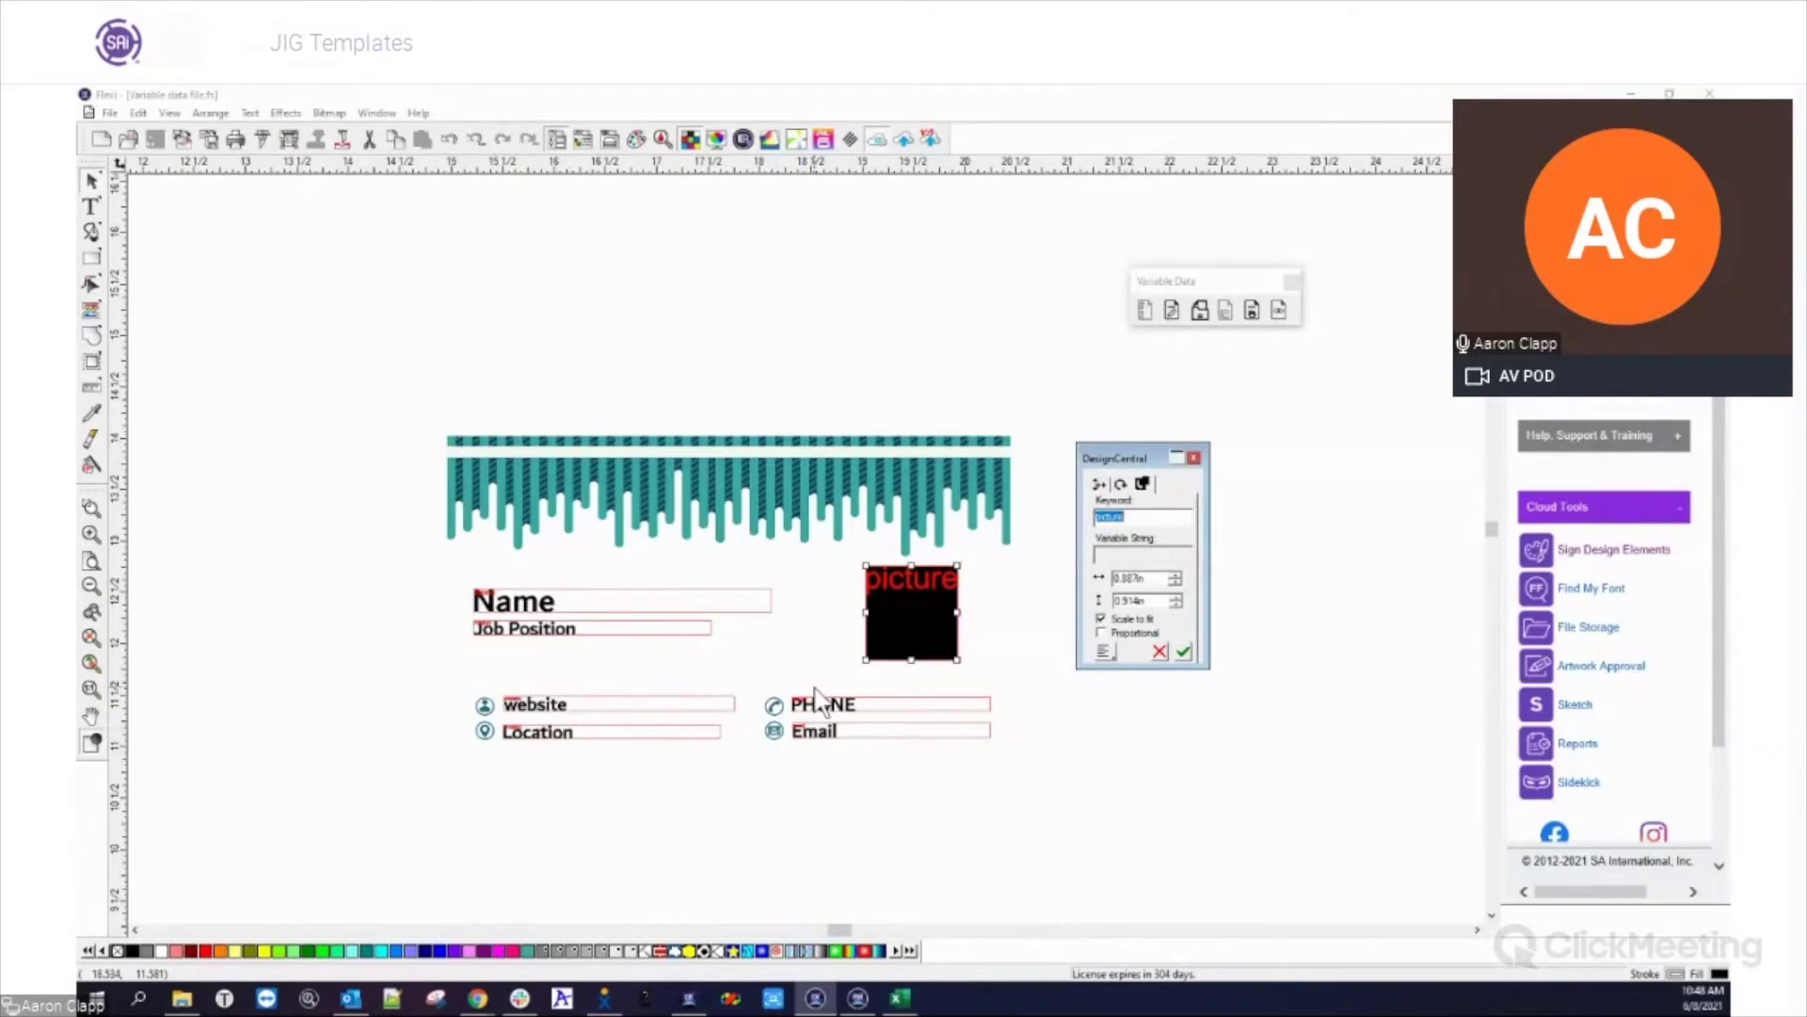
drag(1086, 463, 1081, 479)
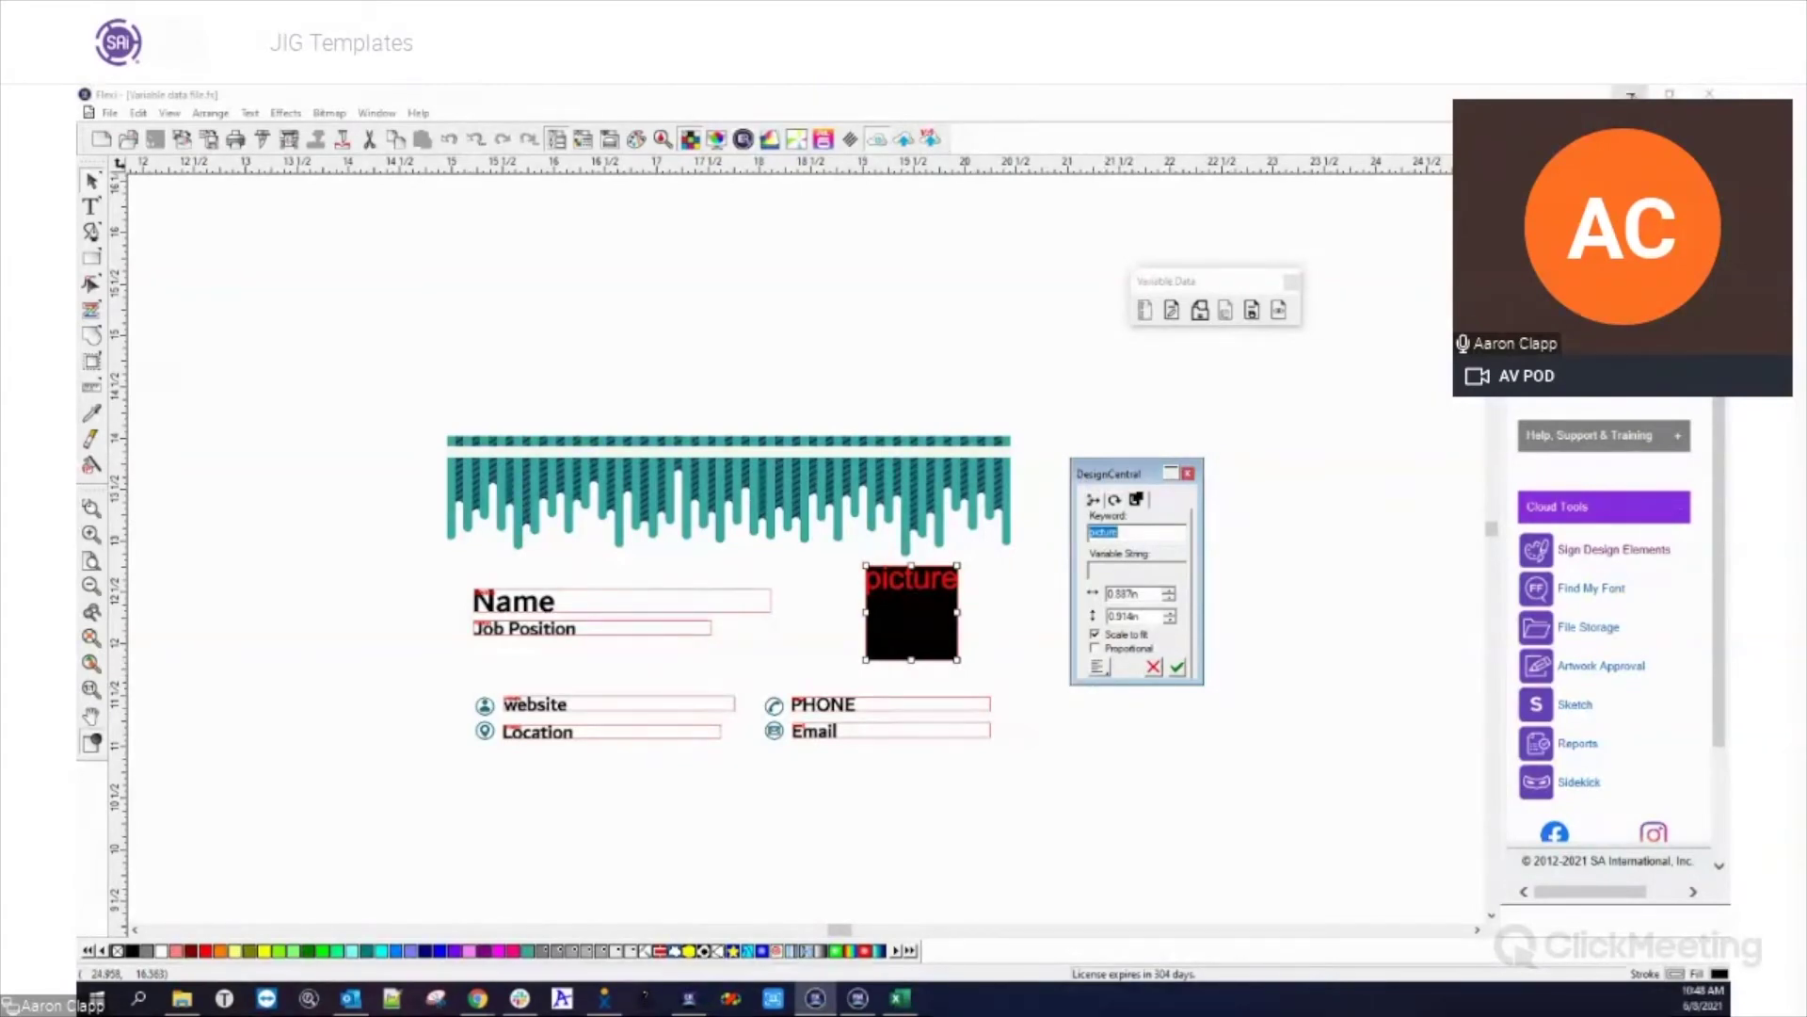
Switch back to Production Manager, open the job properties of the nested sign files, and examine their arrangement in the jig layout preview
click(1634, 94)
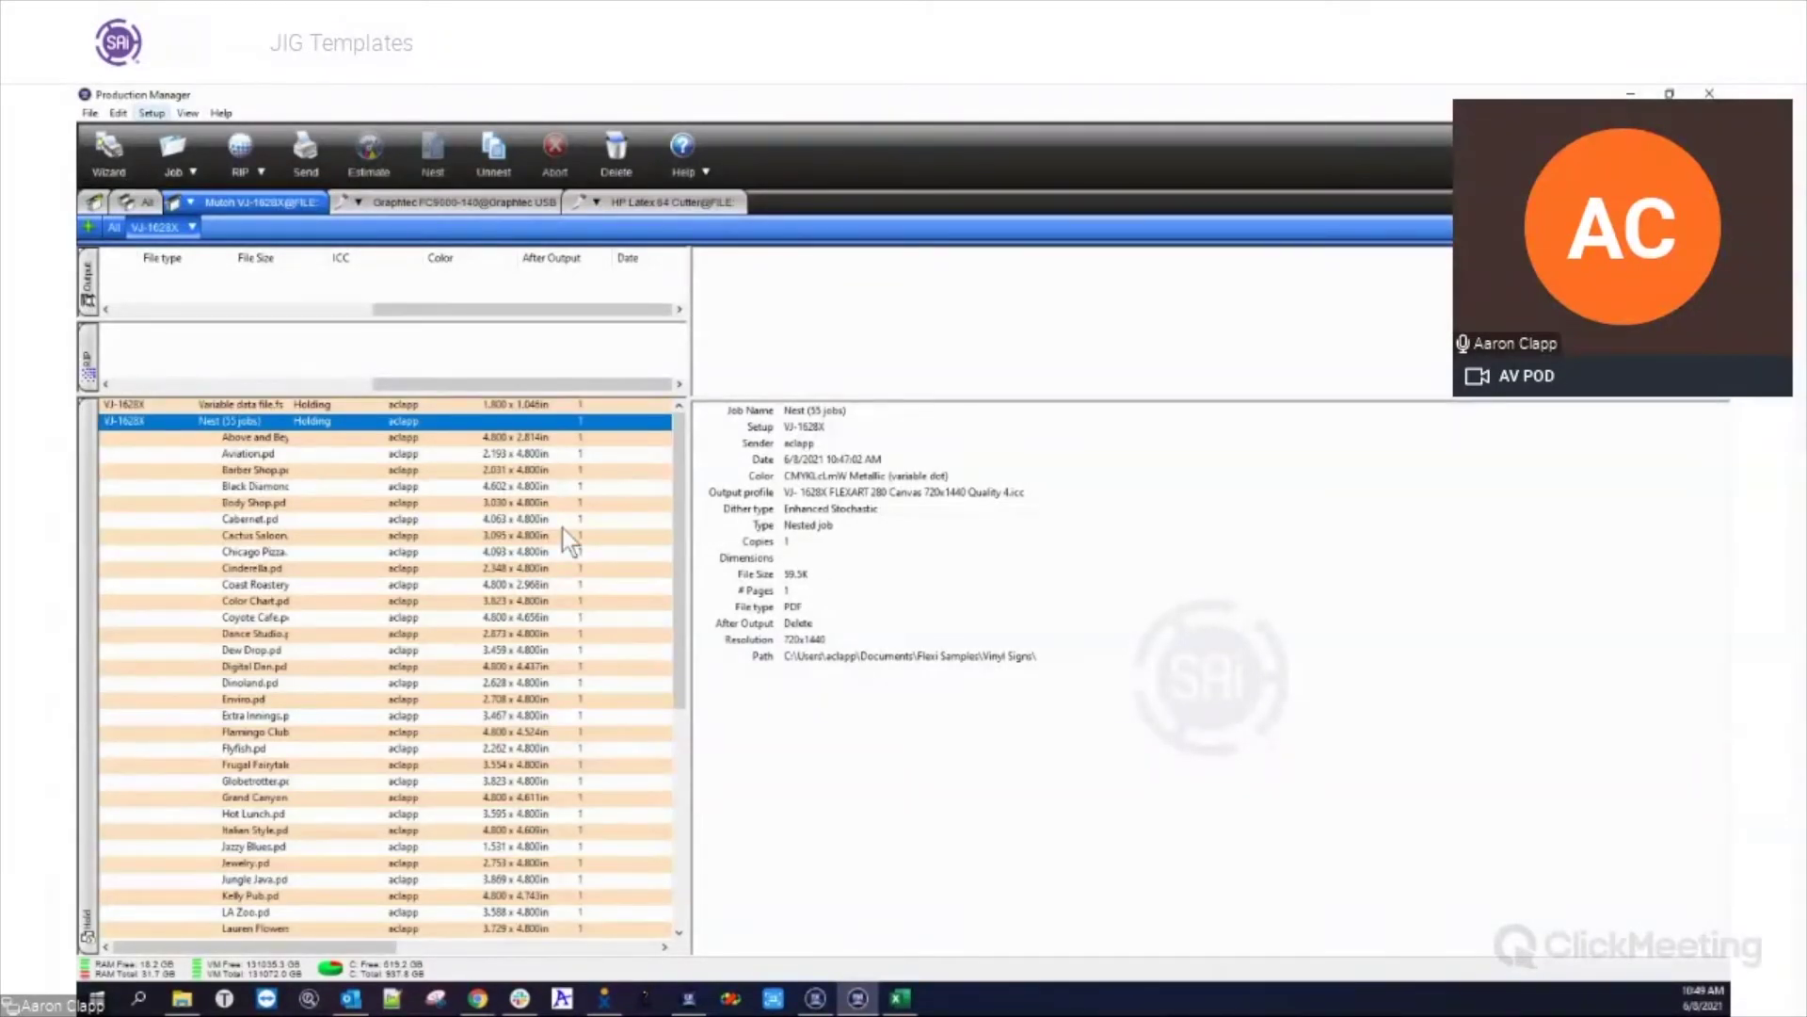
mouse_move(687, 484)
mouse_down()
mouse_move(690, 720)
mouse_move(688, 502)
mouse_up()
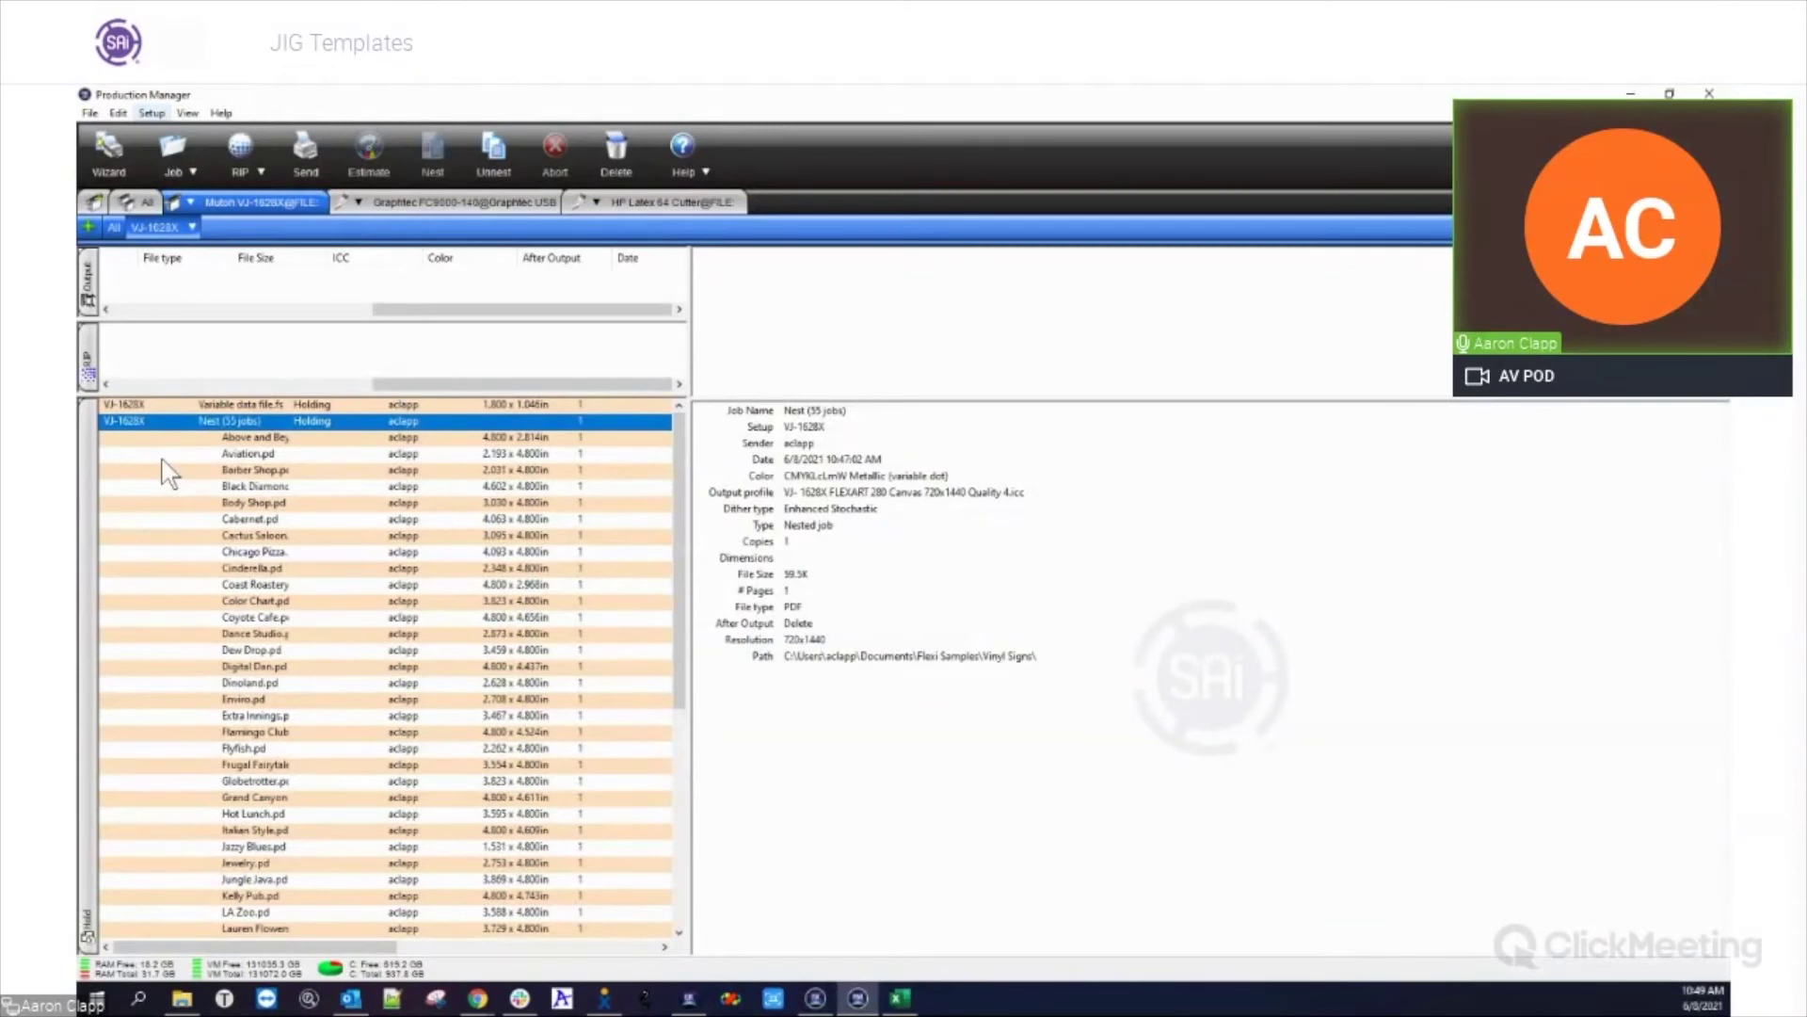
double_click(249, 435)
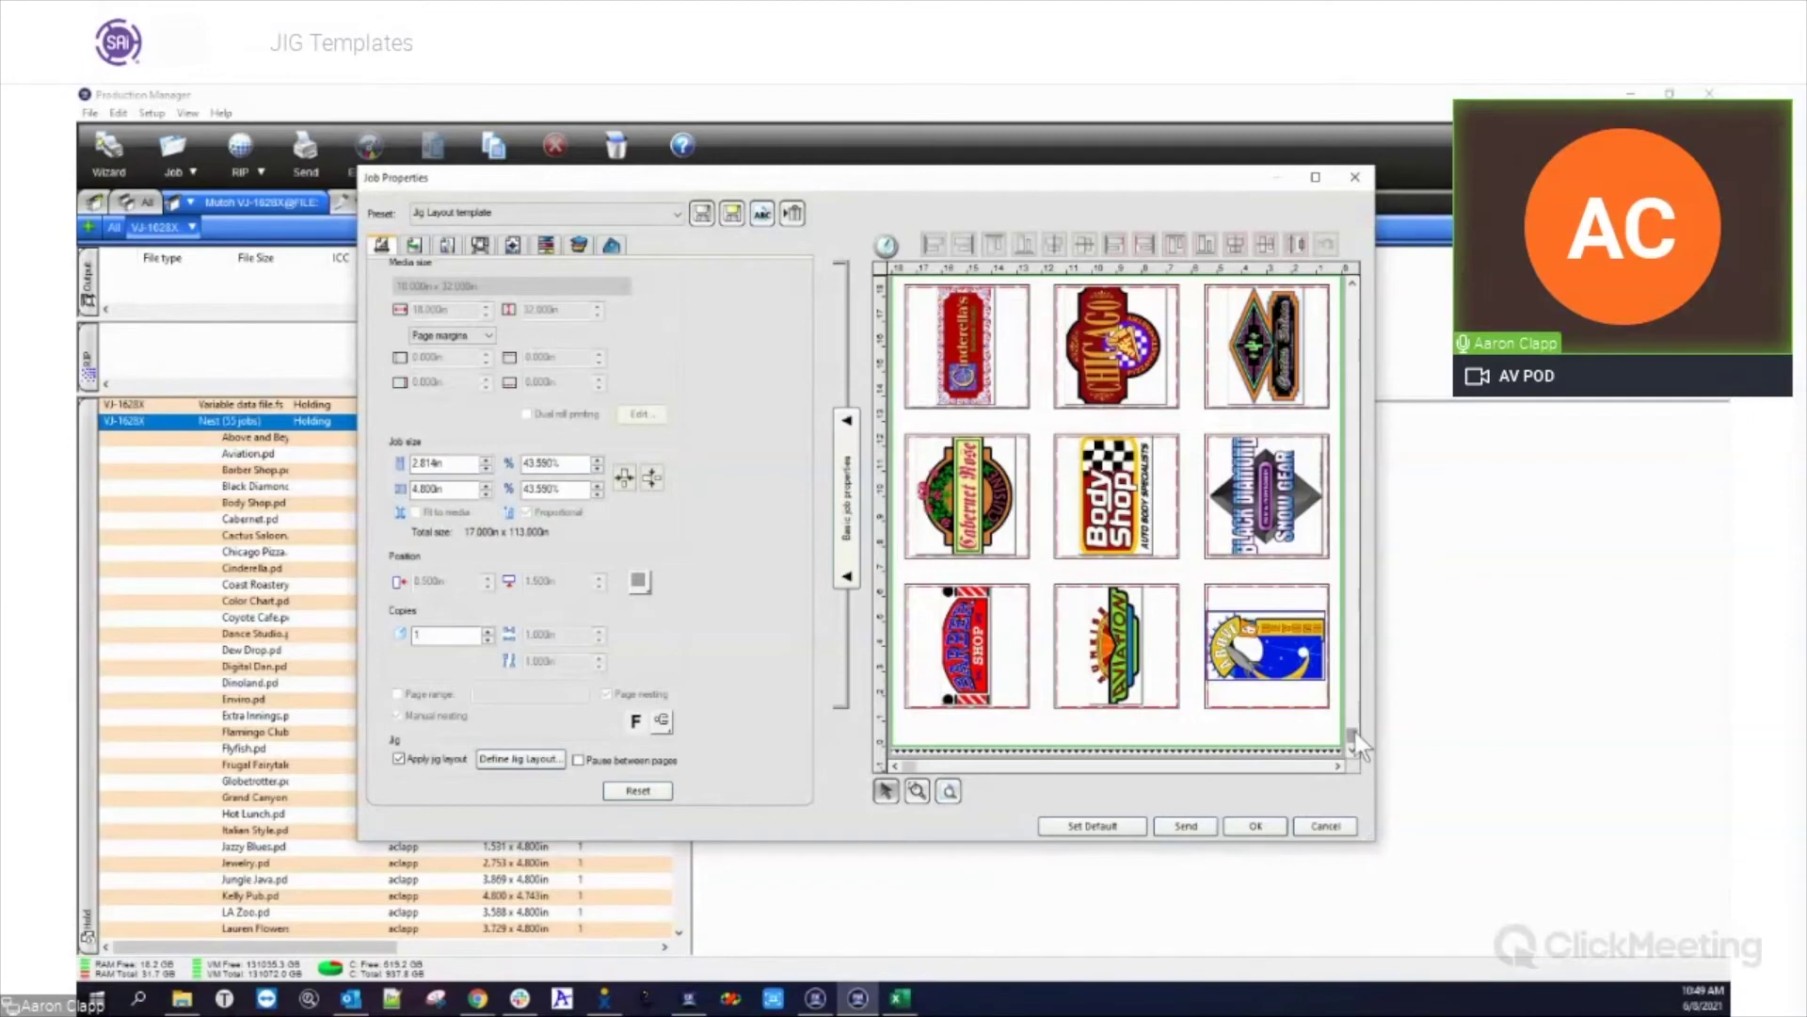
scroll(1356, 730, up, 2)
drag(1358, 725, 1355, 516)
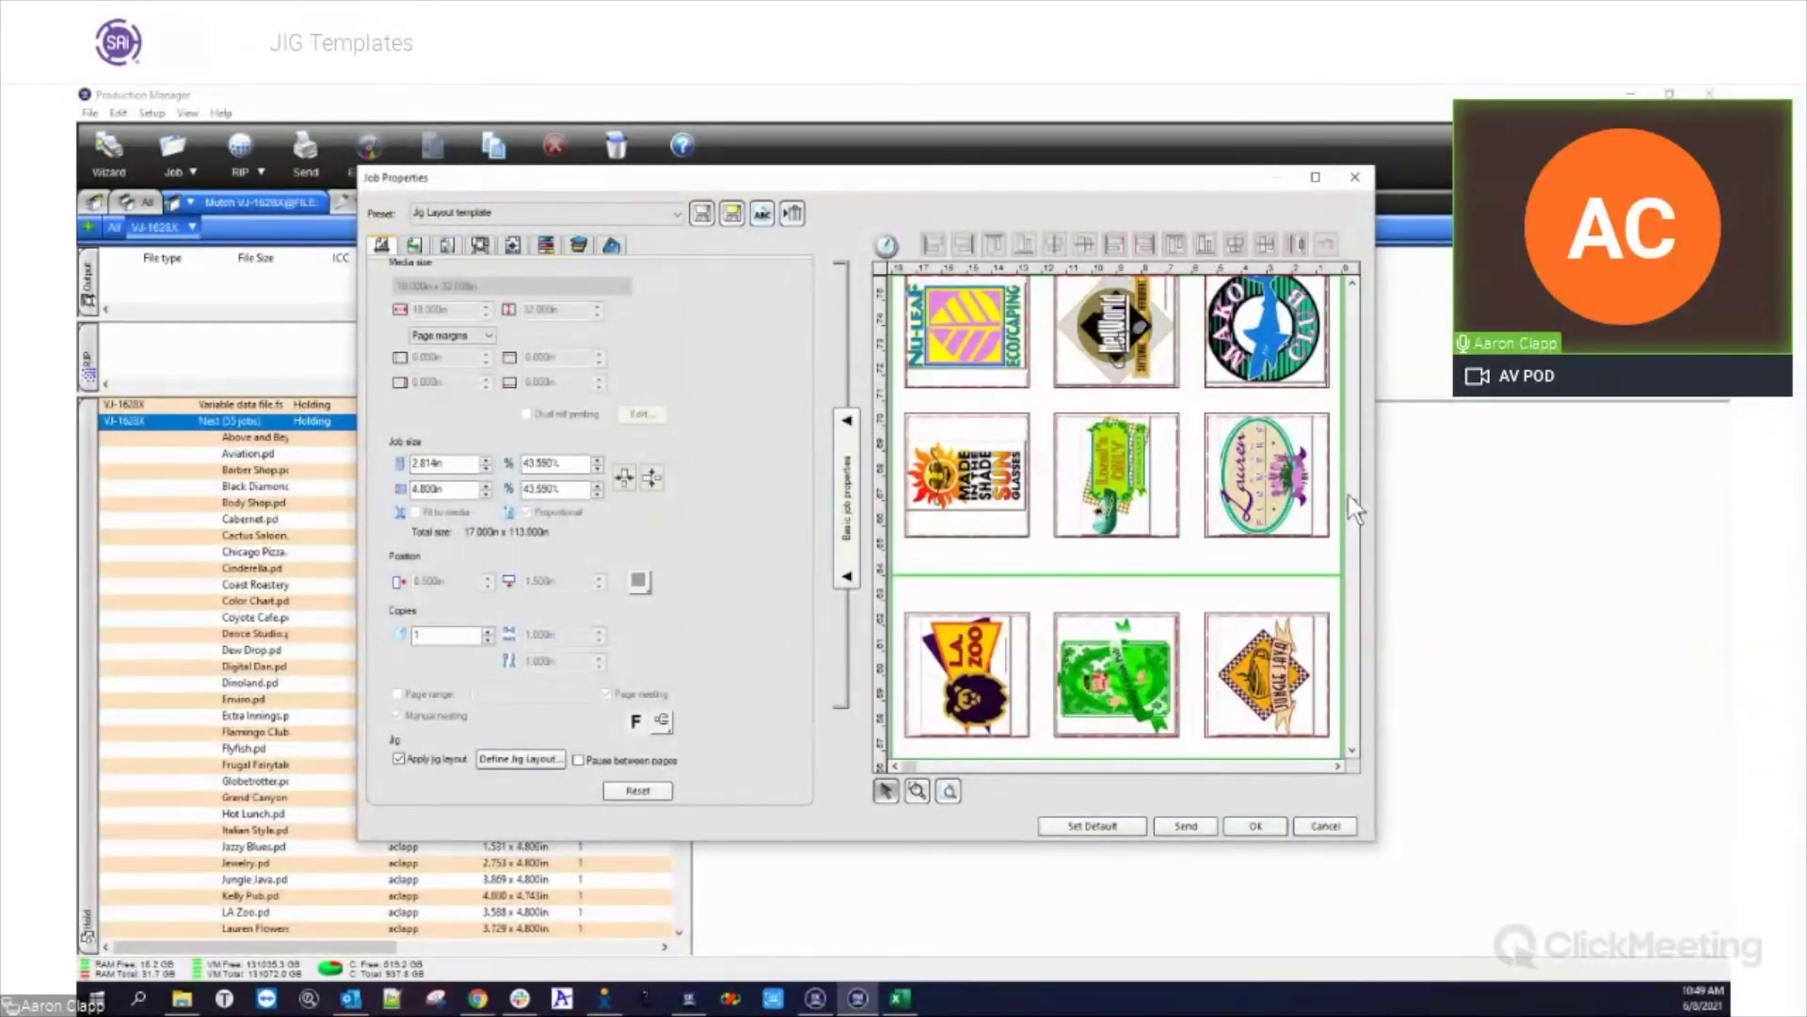
drag(1348, 495, 1352, 381)
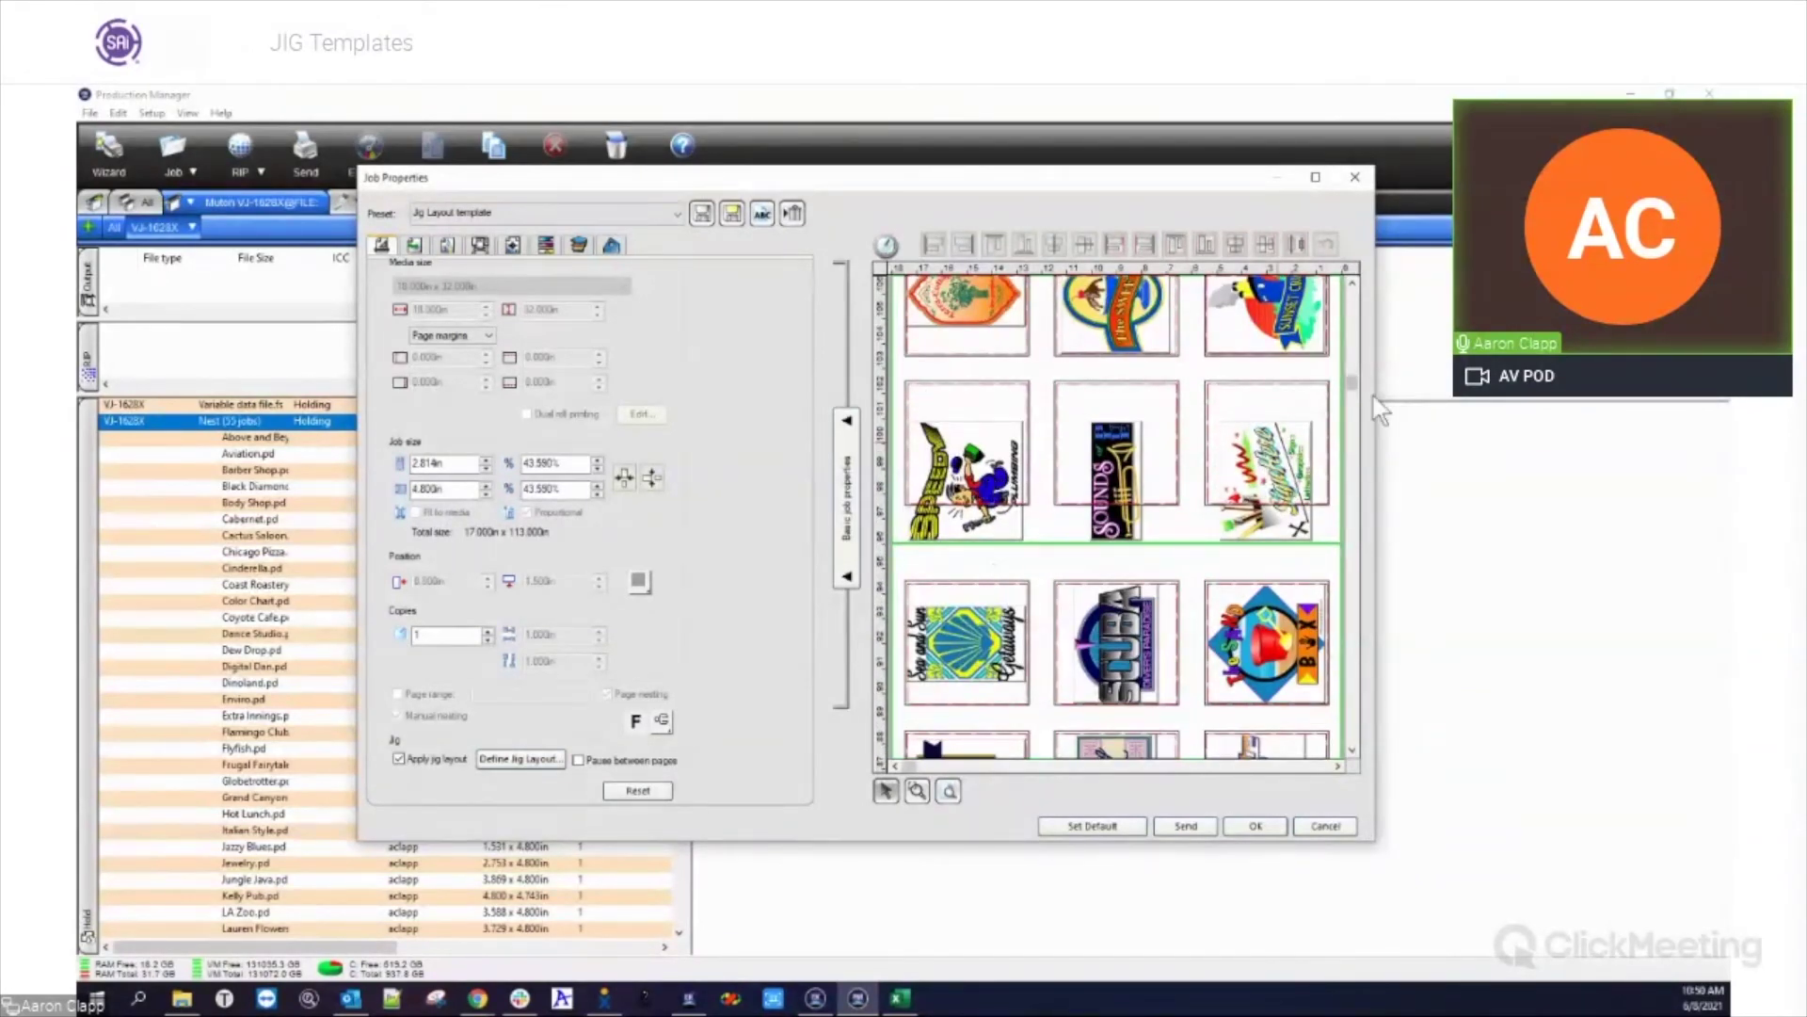
drag(1353, 383, 1347, 414)
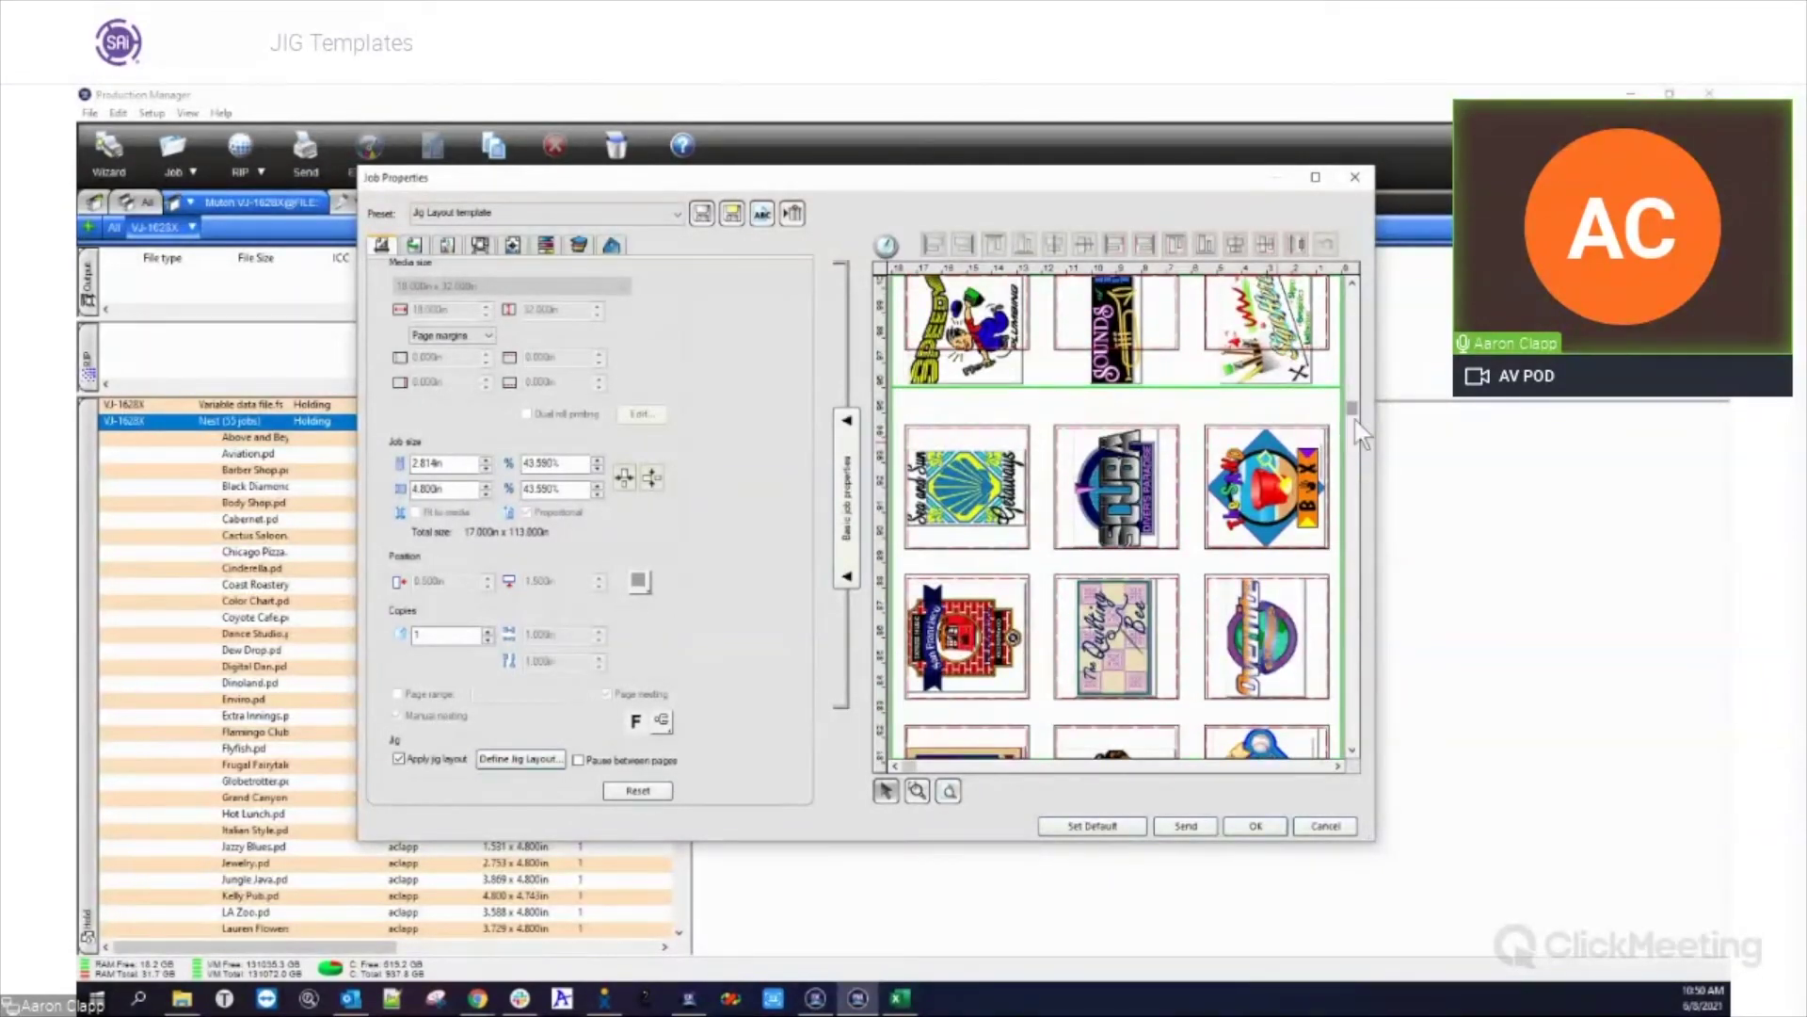
scroll(1355, 439, down, 3)
drag(1352, 444, 1352, 621)
Zoom out the layout preview to check all the jig pages of the nested signs at once
click(918, 791)
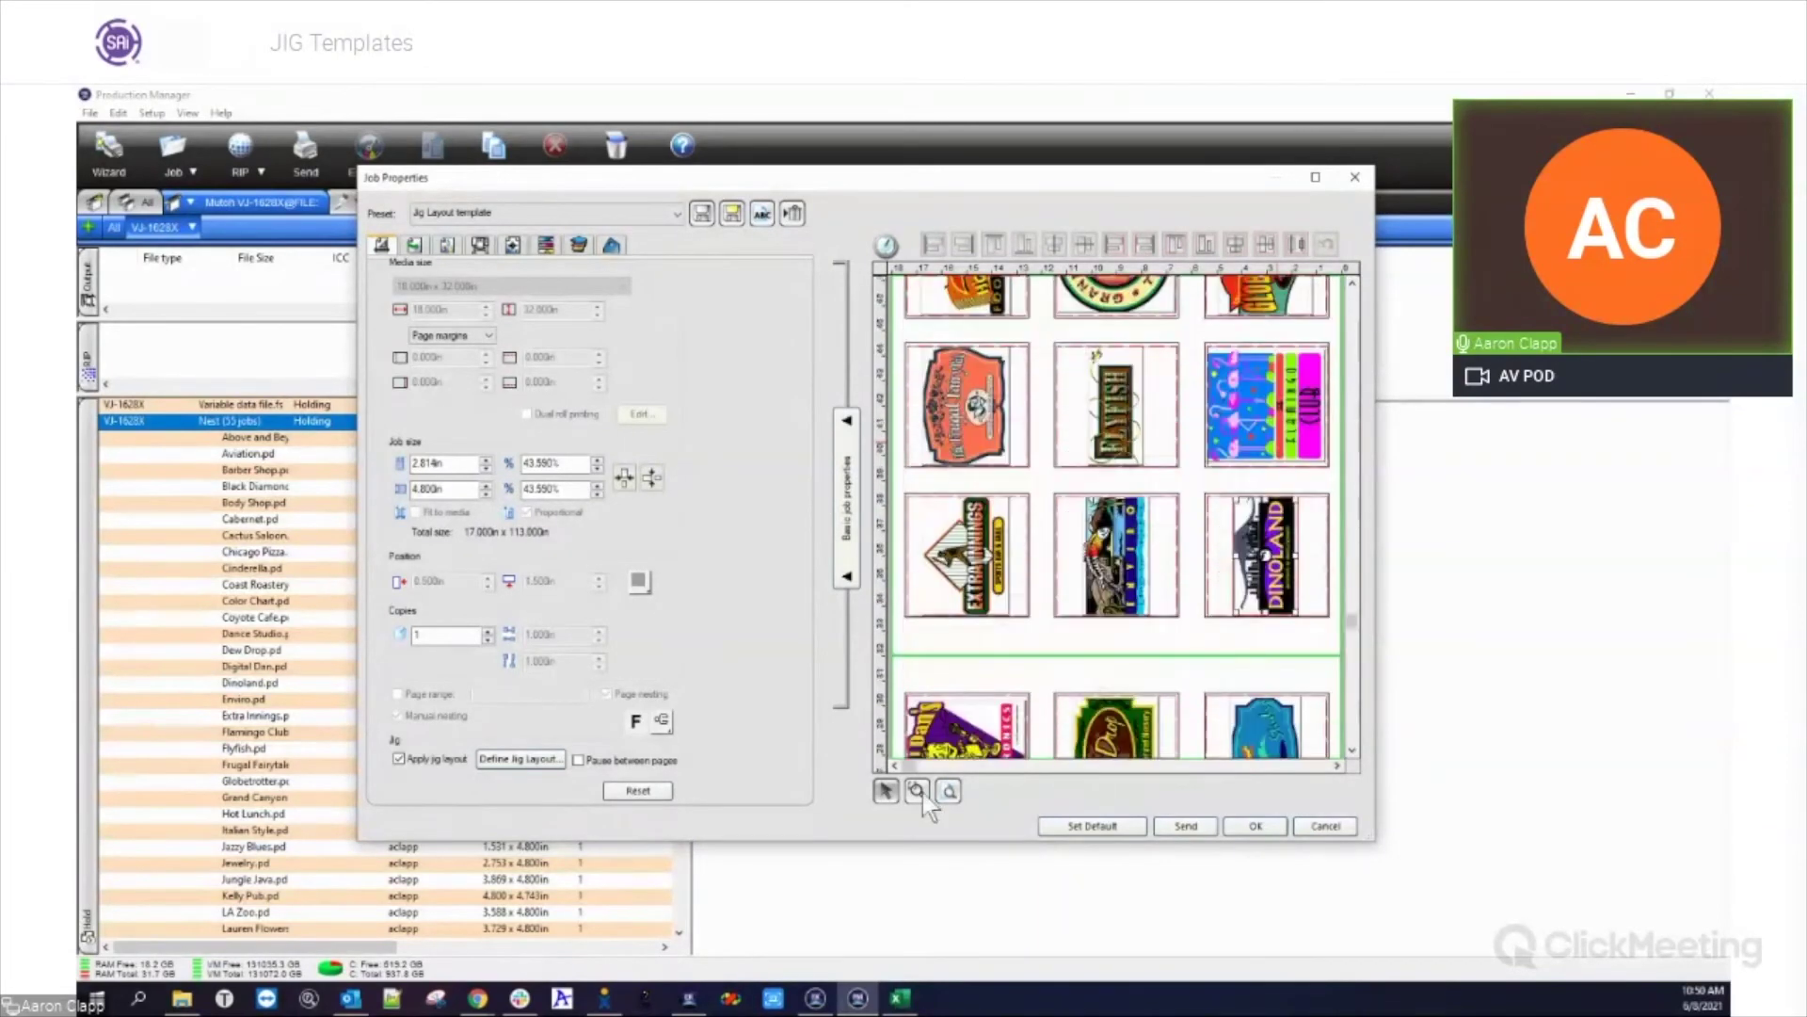
click(1058, 647)
click(1089, 603)
click(1089, 602)
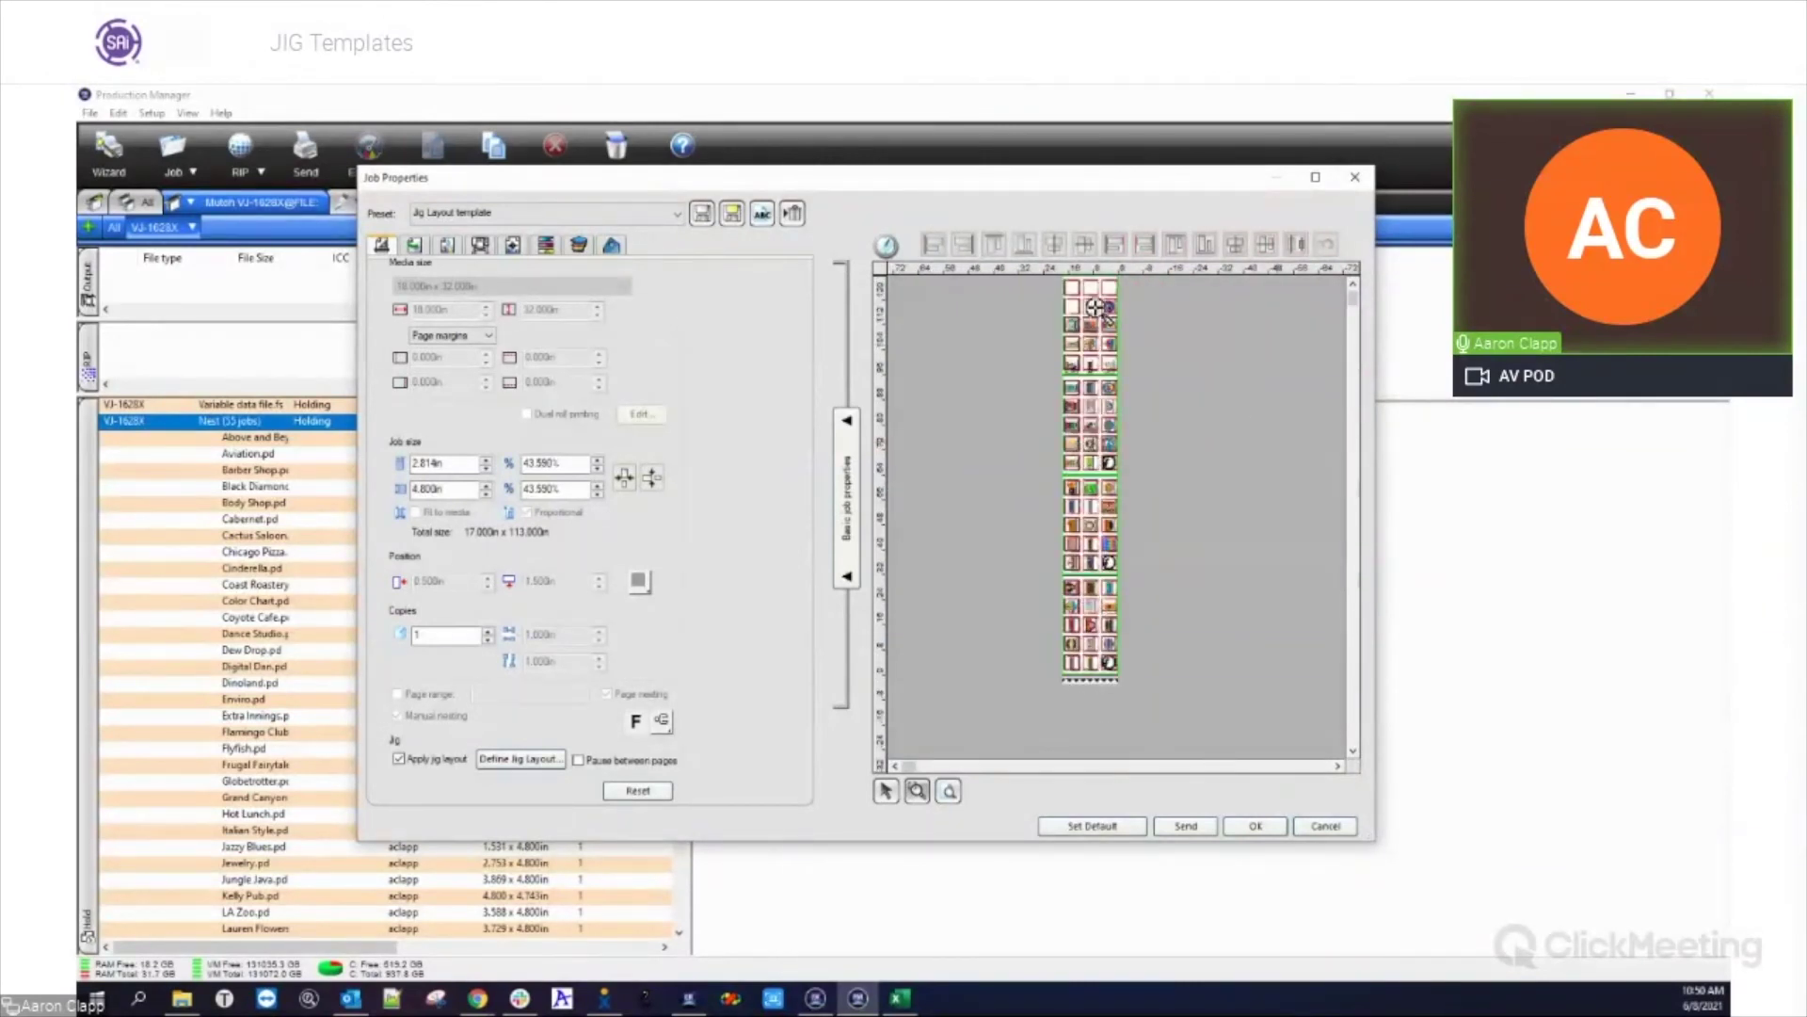
Review the 18x32 15 sticker pack jig definition, enable pausing between pages, and close the job properties
click(508, 762)
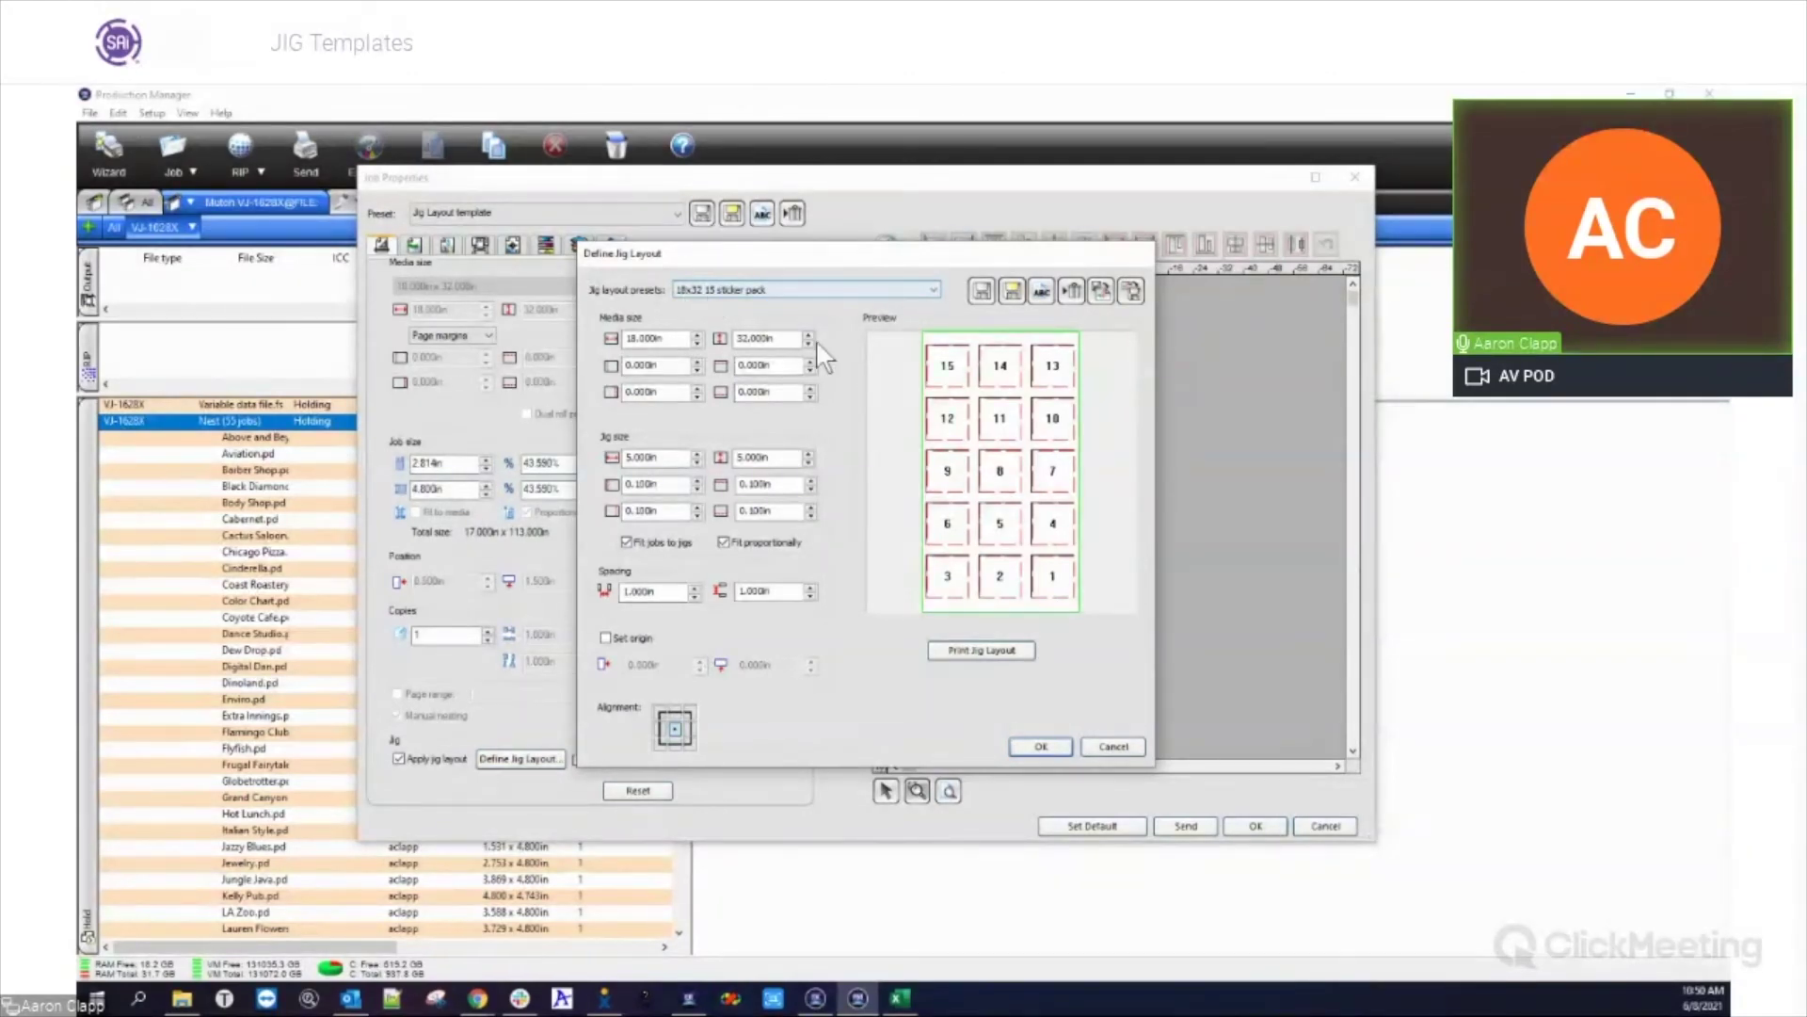
click(1060, 753)
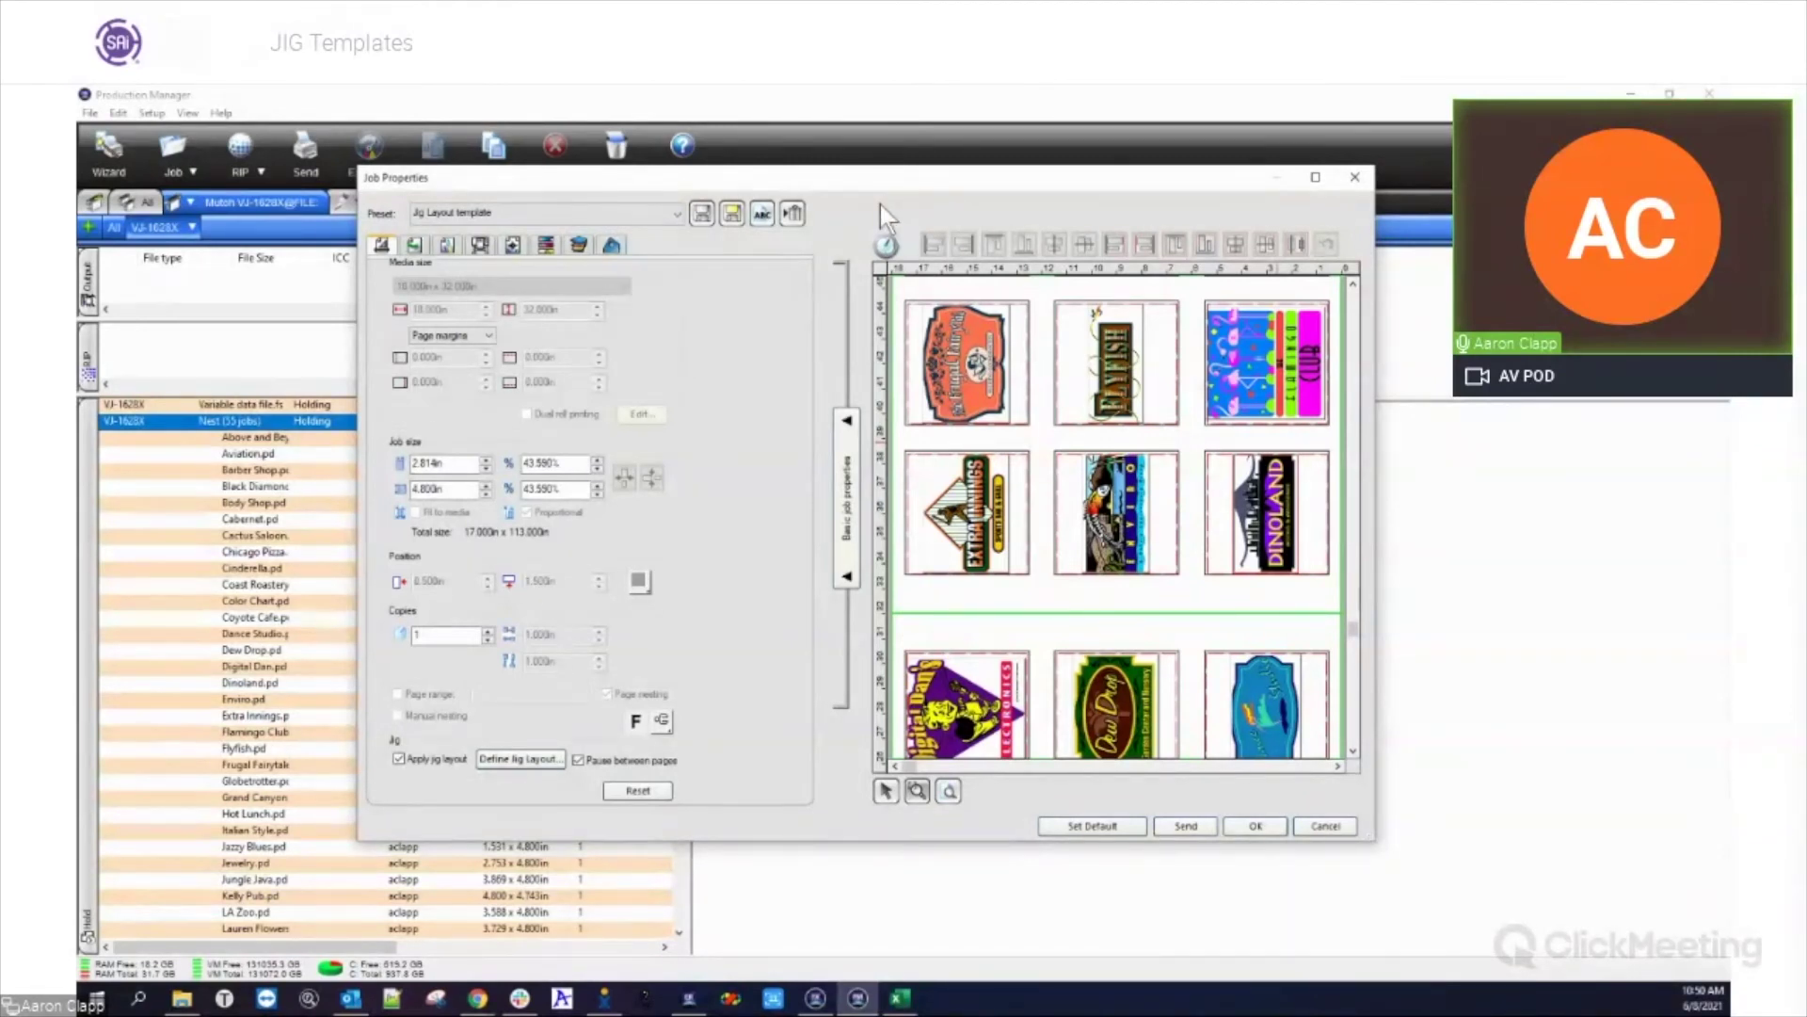
click(1354, 177)
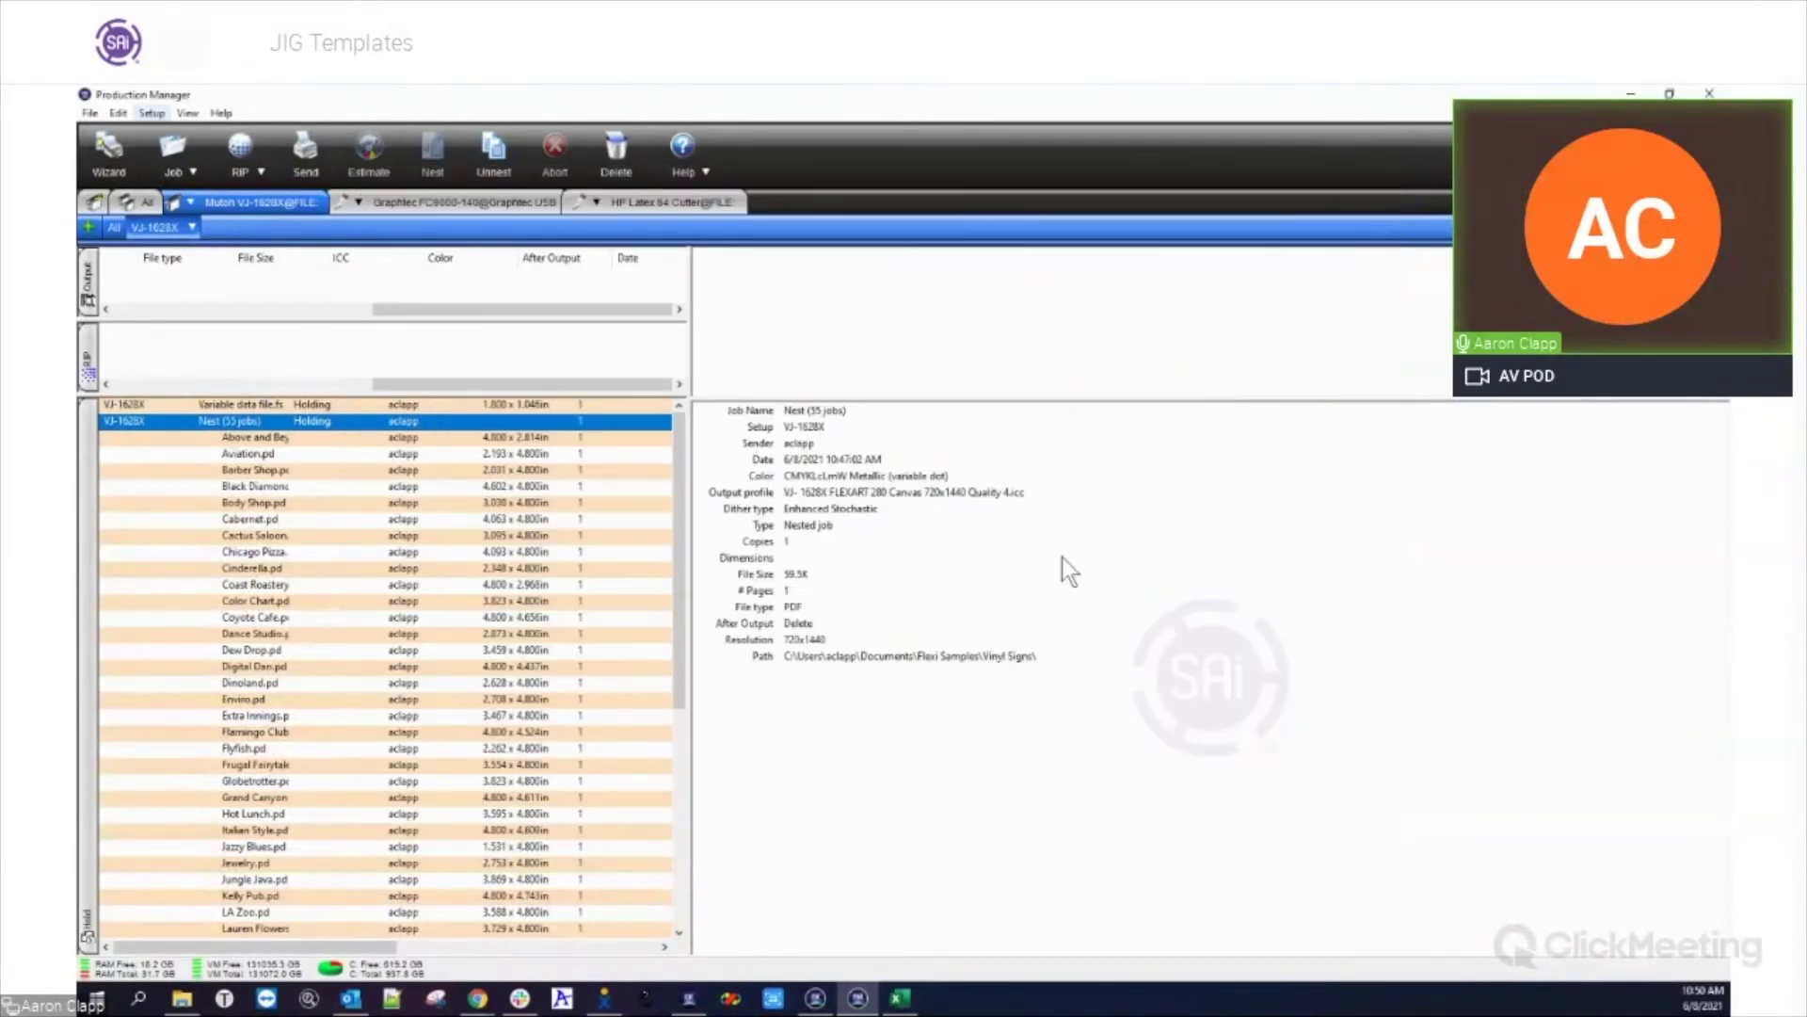
Delete the nested sign job from the VJ-1628X queue and open the job properties of Variable data file.fs
right_click(216, 422)
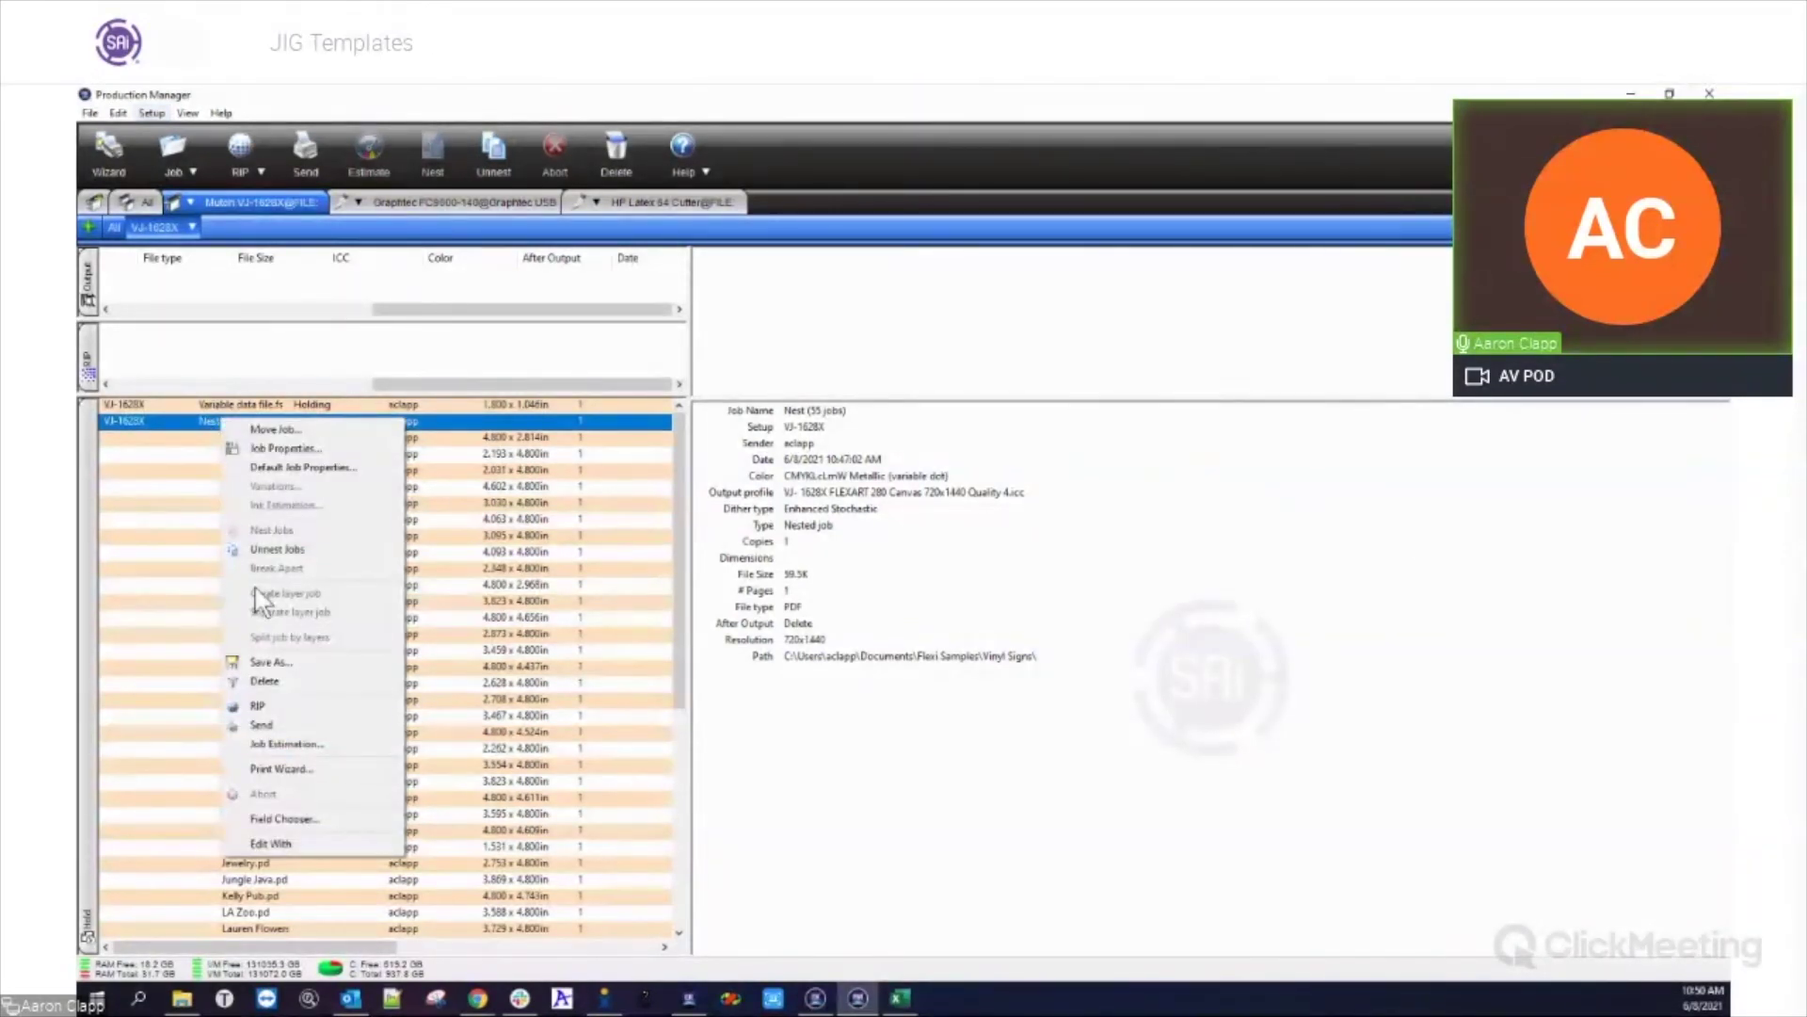
click(265, 680)
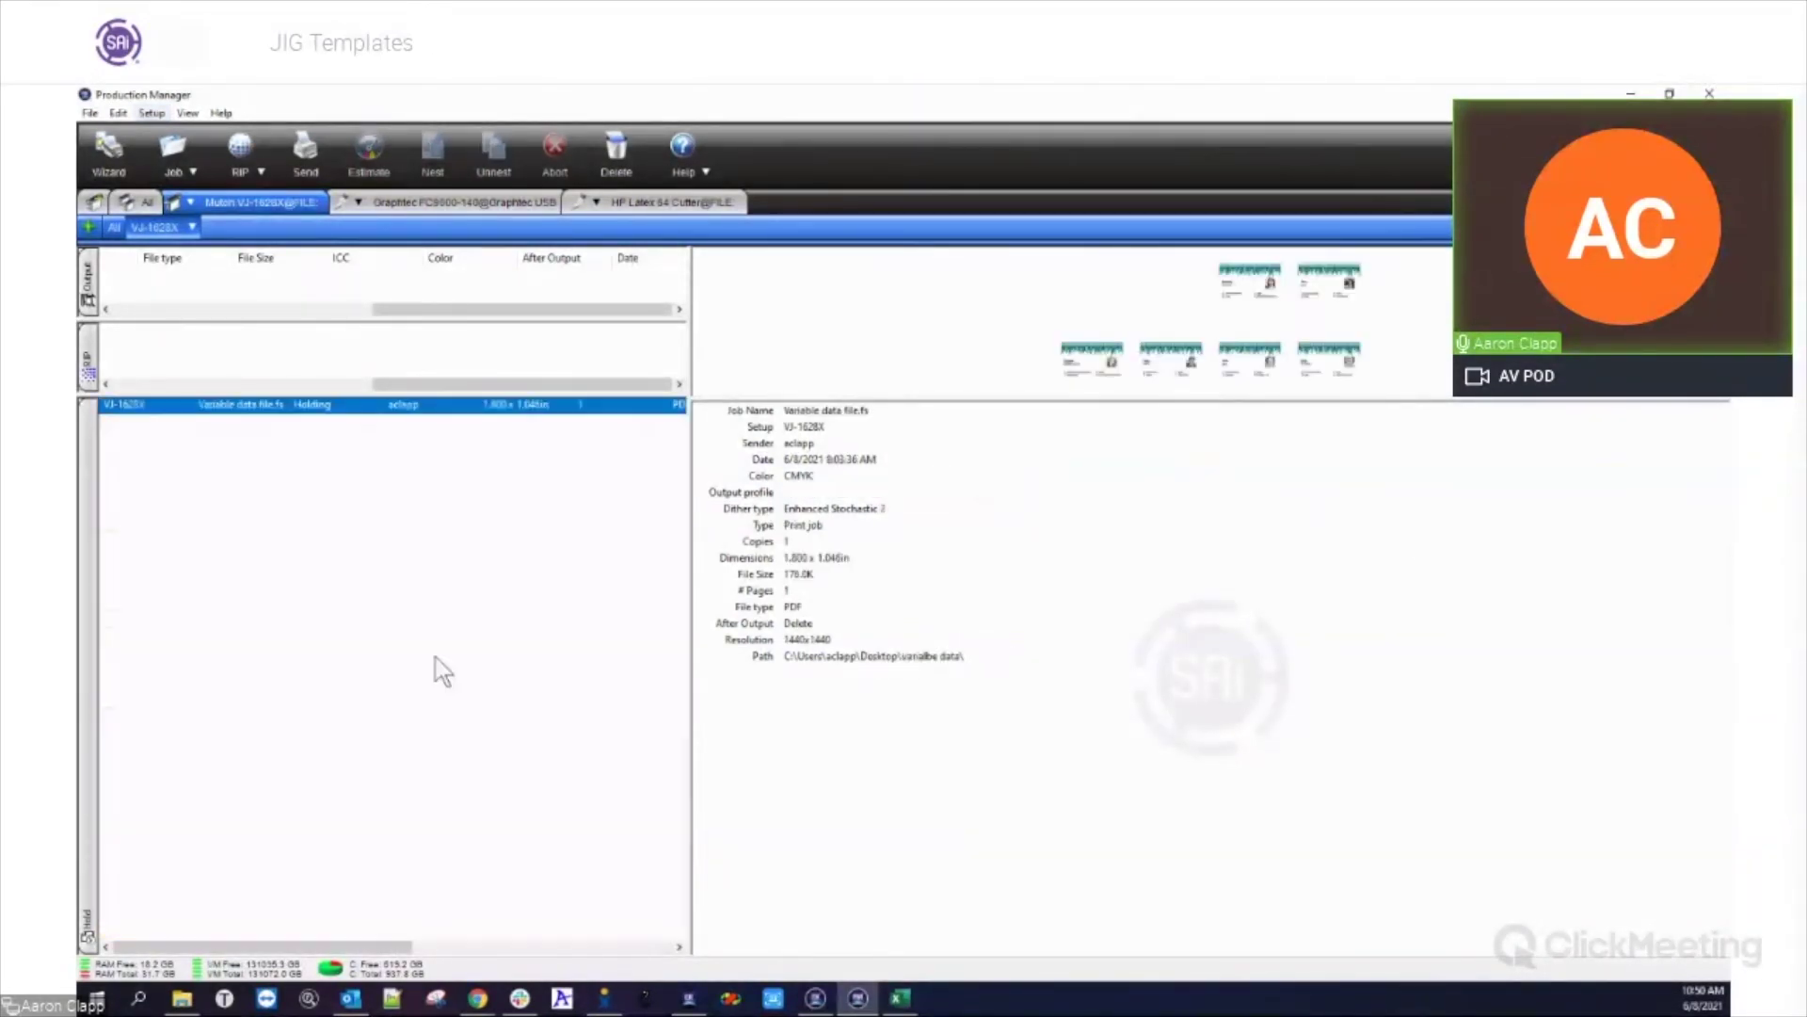
click(258, 406)
double_click(257, 406)
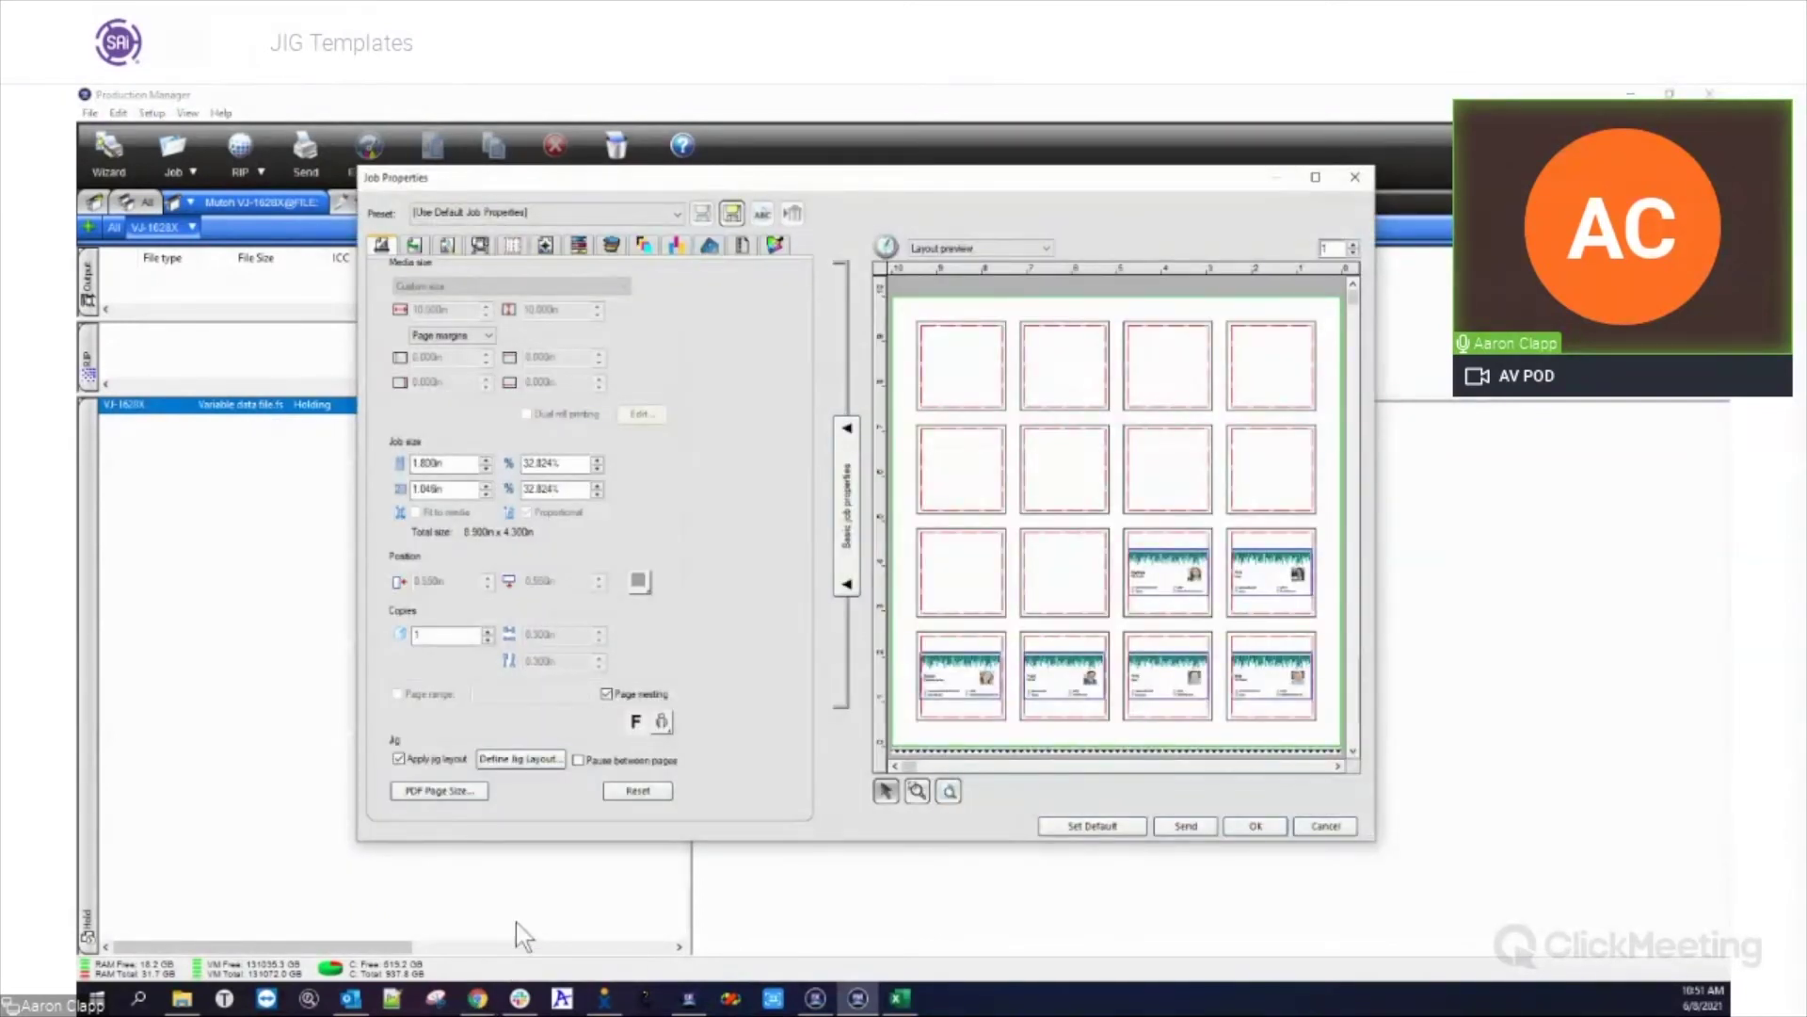
Review the records of Variable data file.csv in Excel, and return to Production Manager to inspect the Texas Tech Support card in the jig preview
key(alt+Tab)
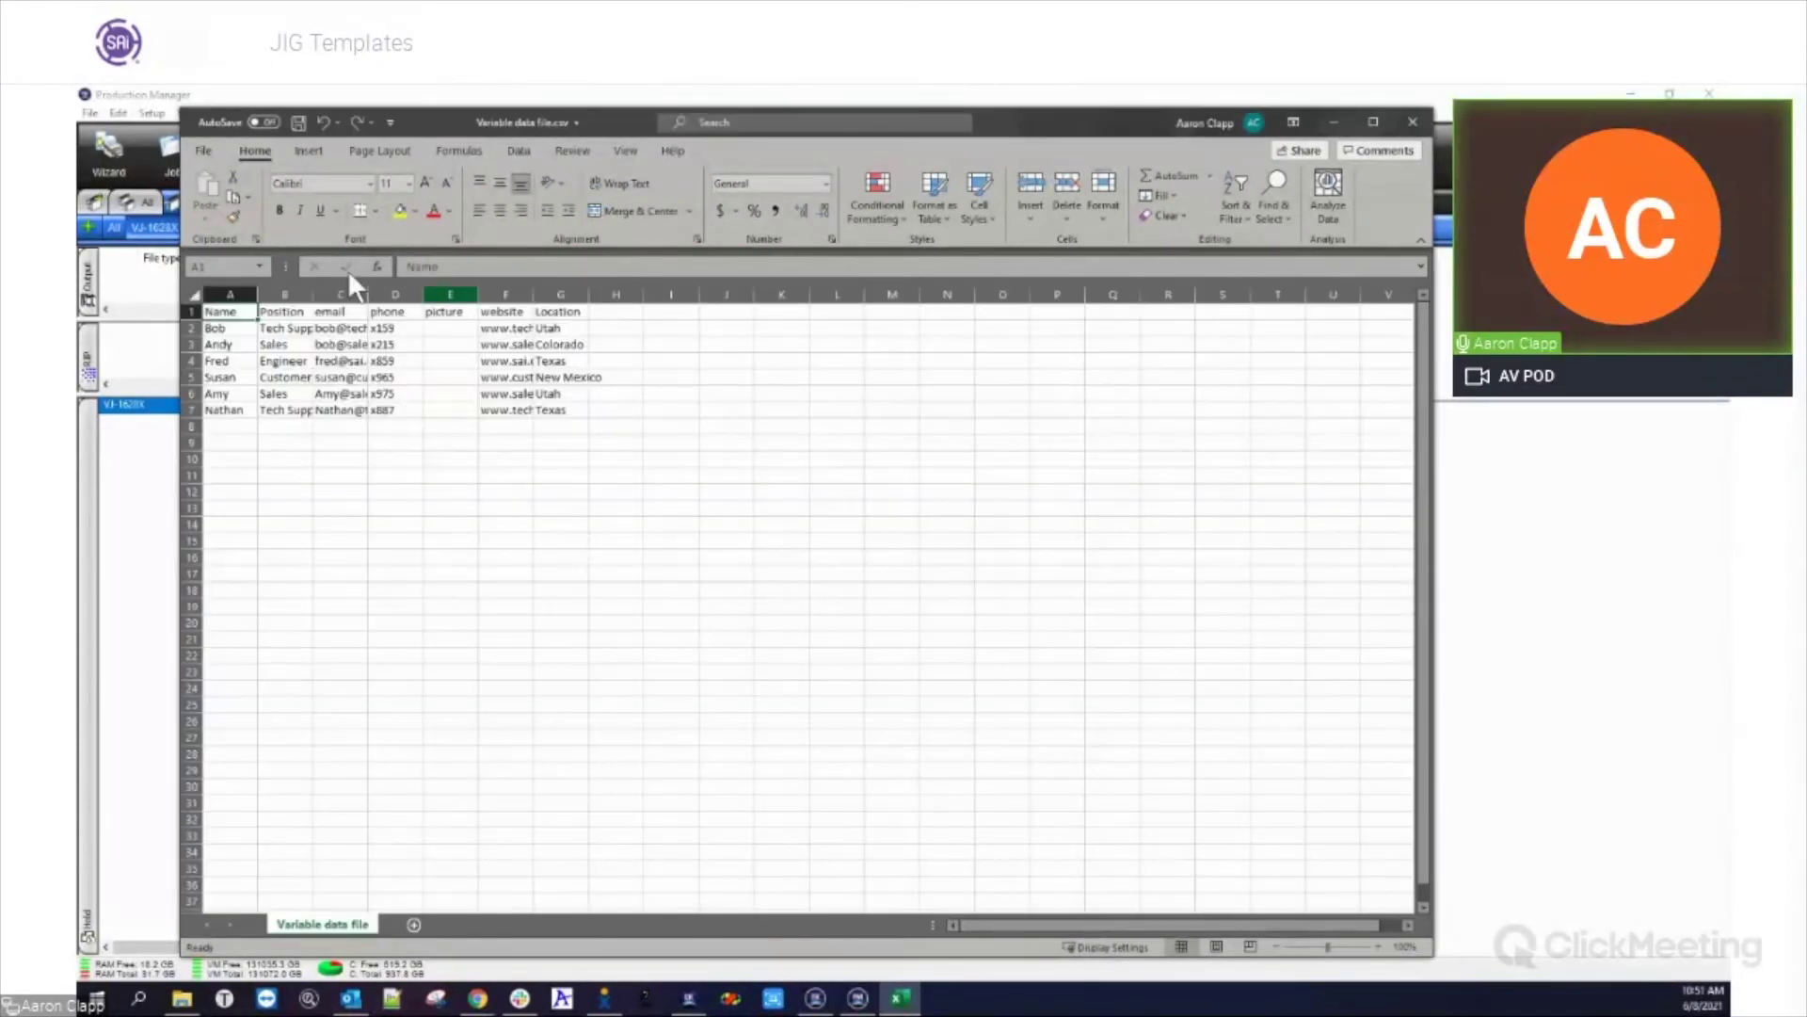
click(1333, 122)
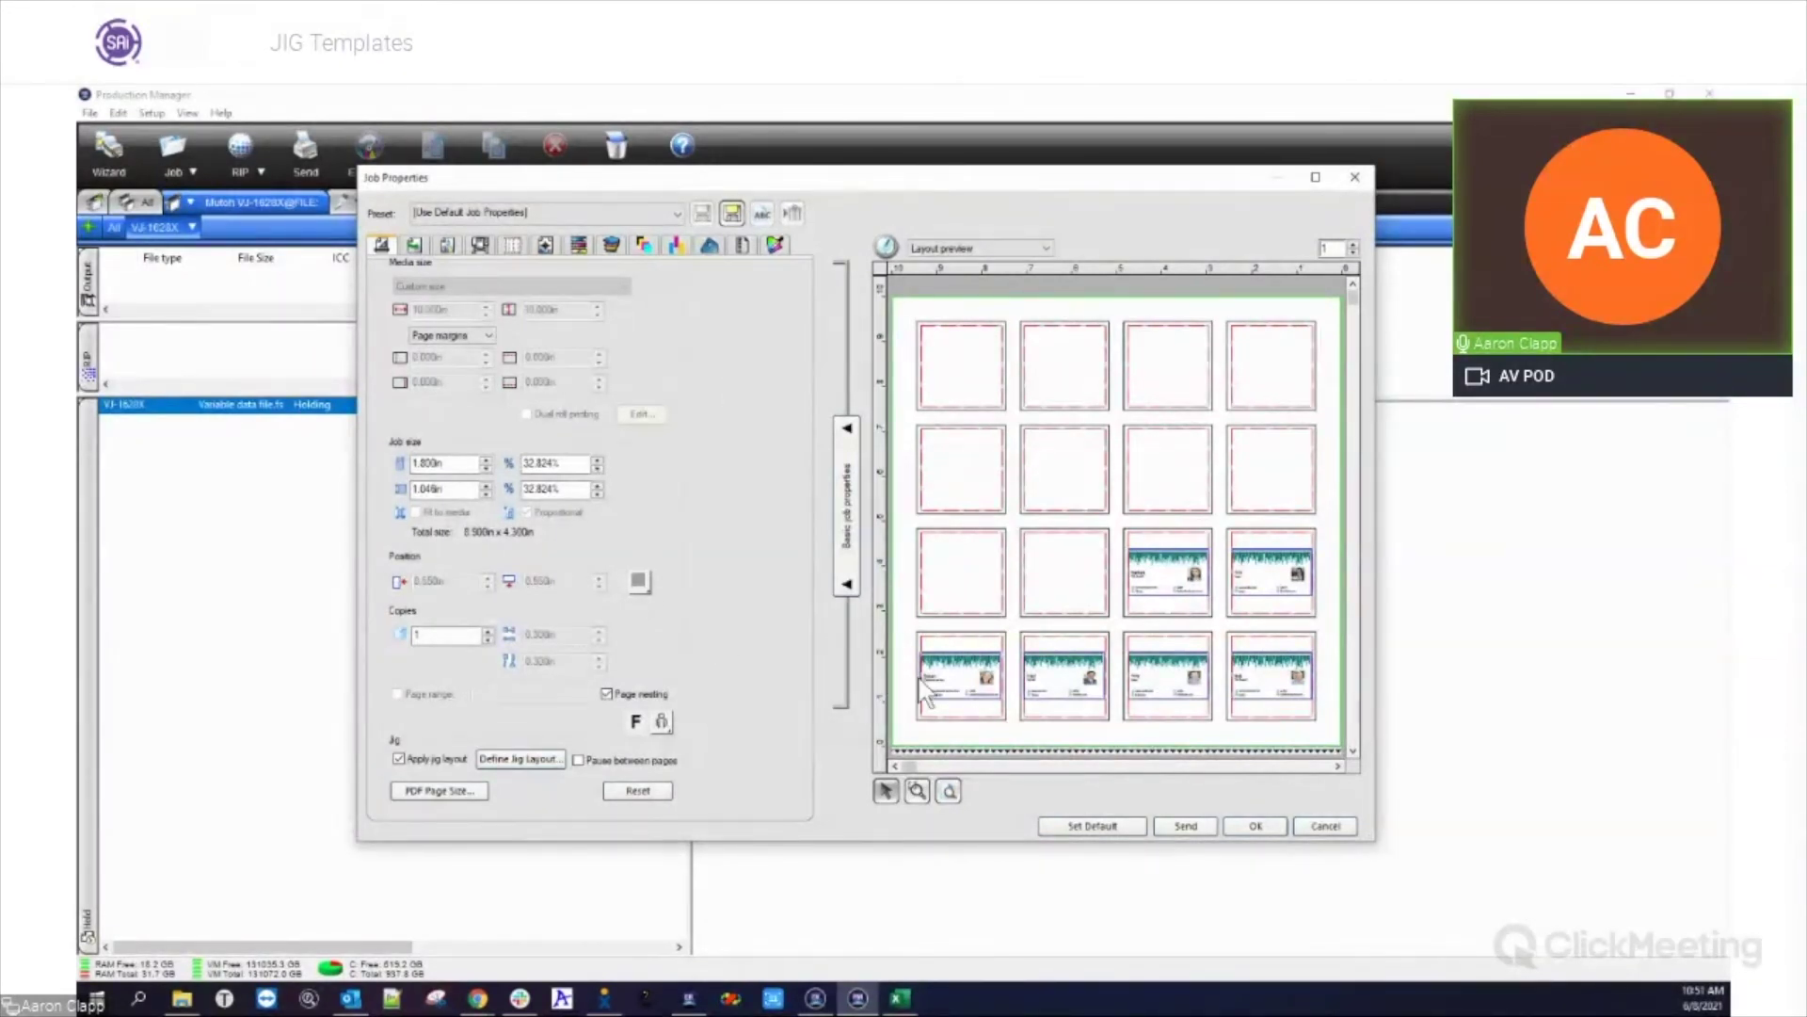
click(918, 791)
drag(1109, 534, 1235, 625)
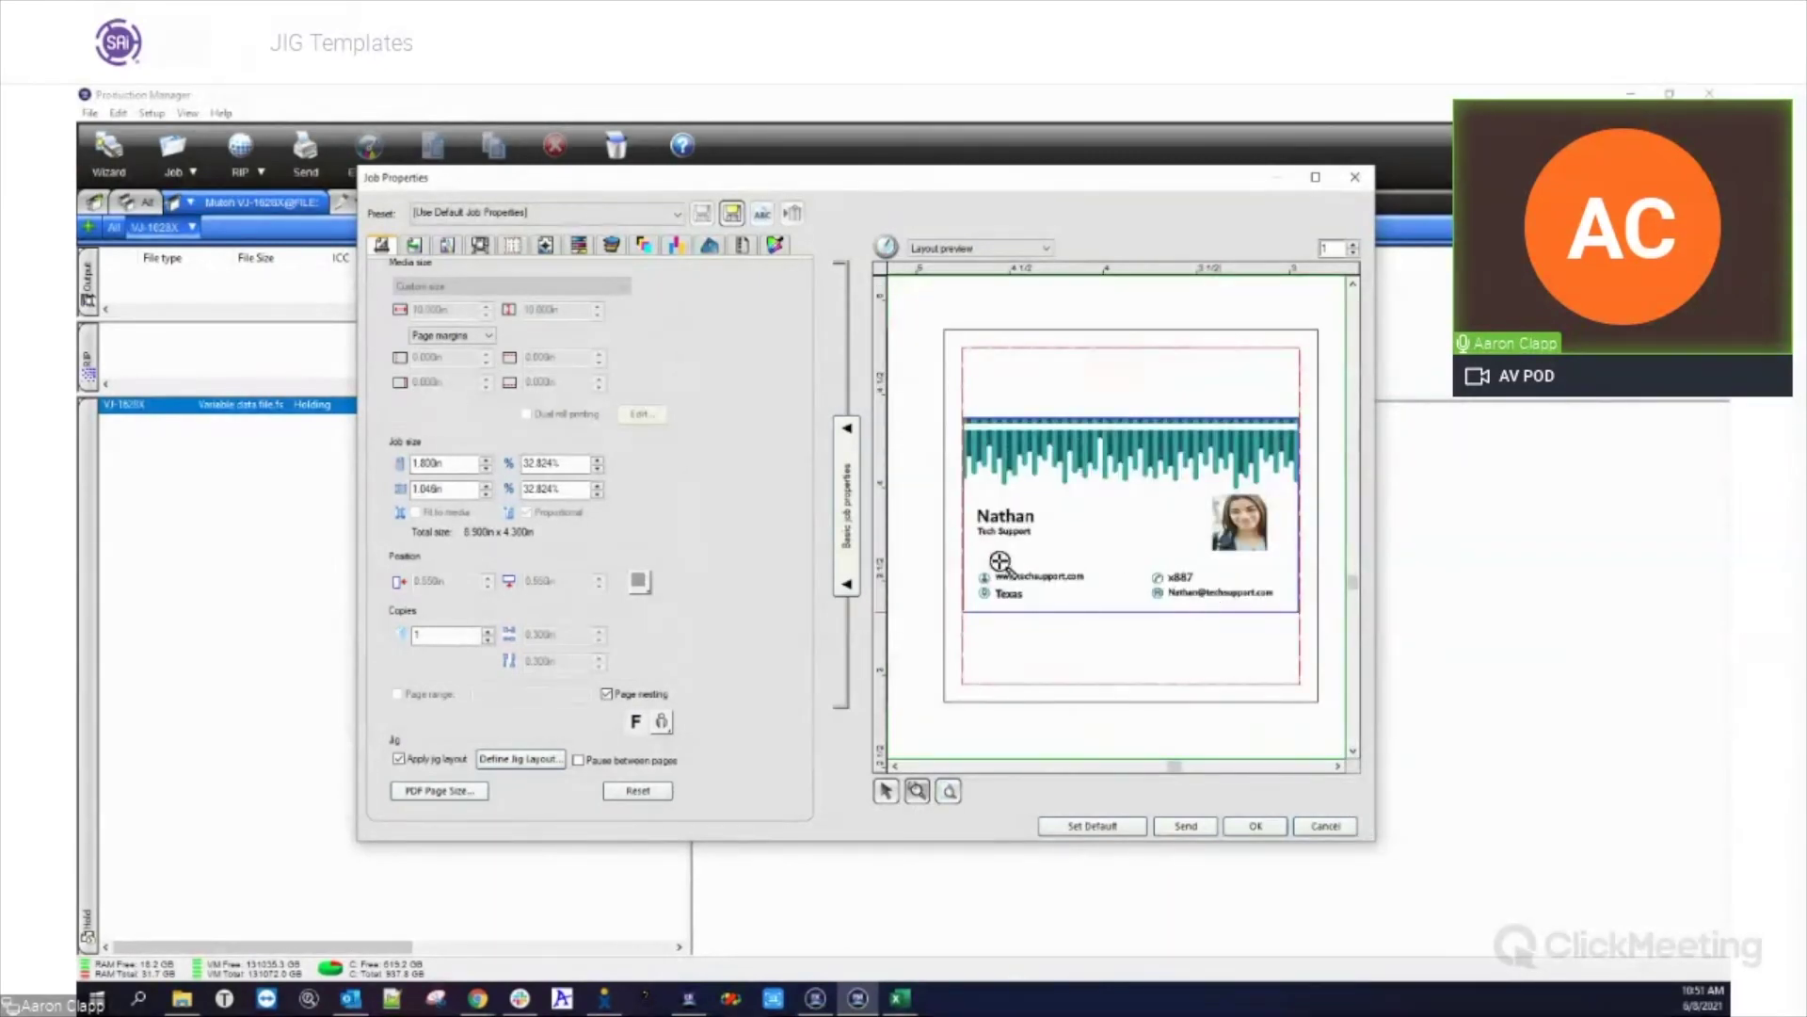
right_click(1078, 397)
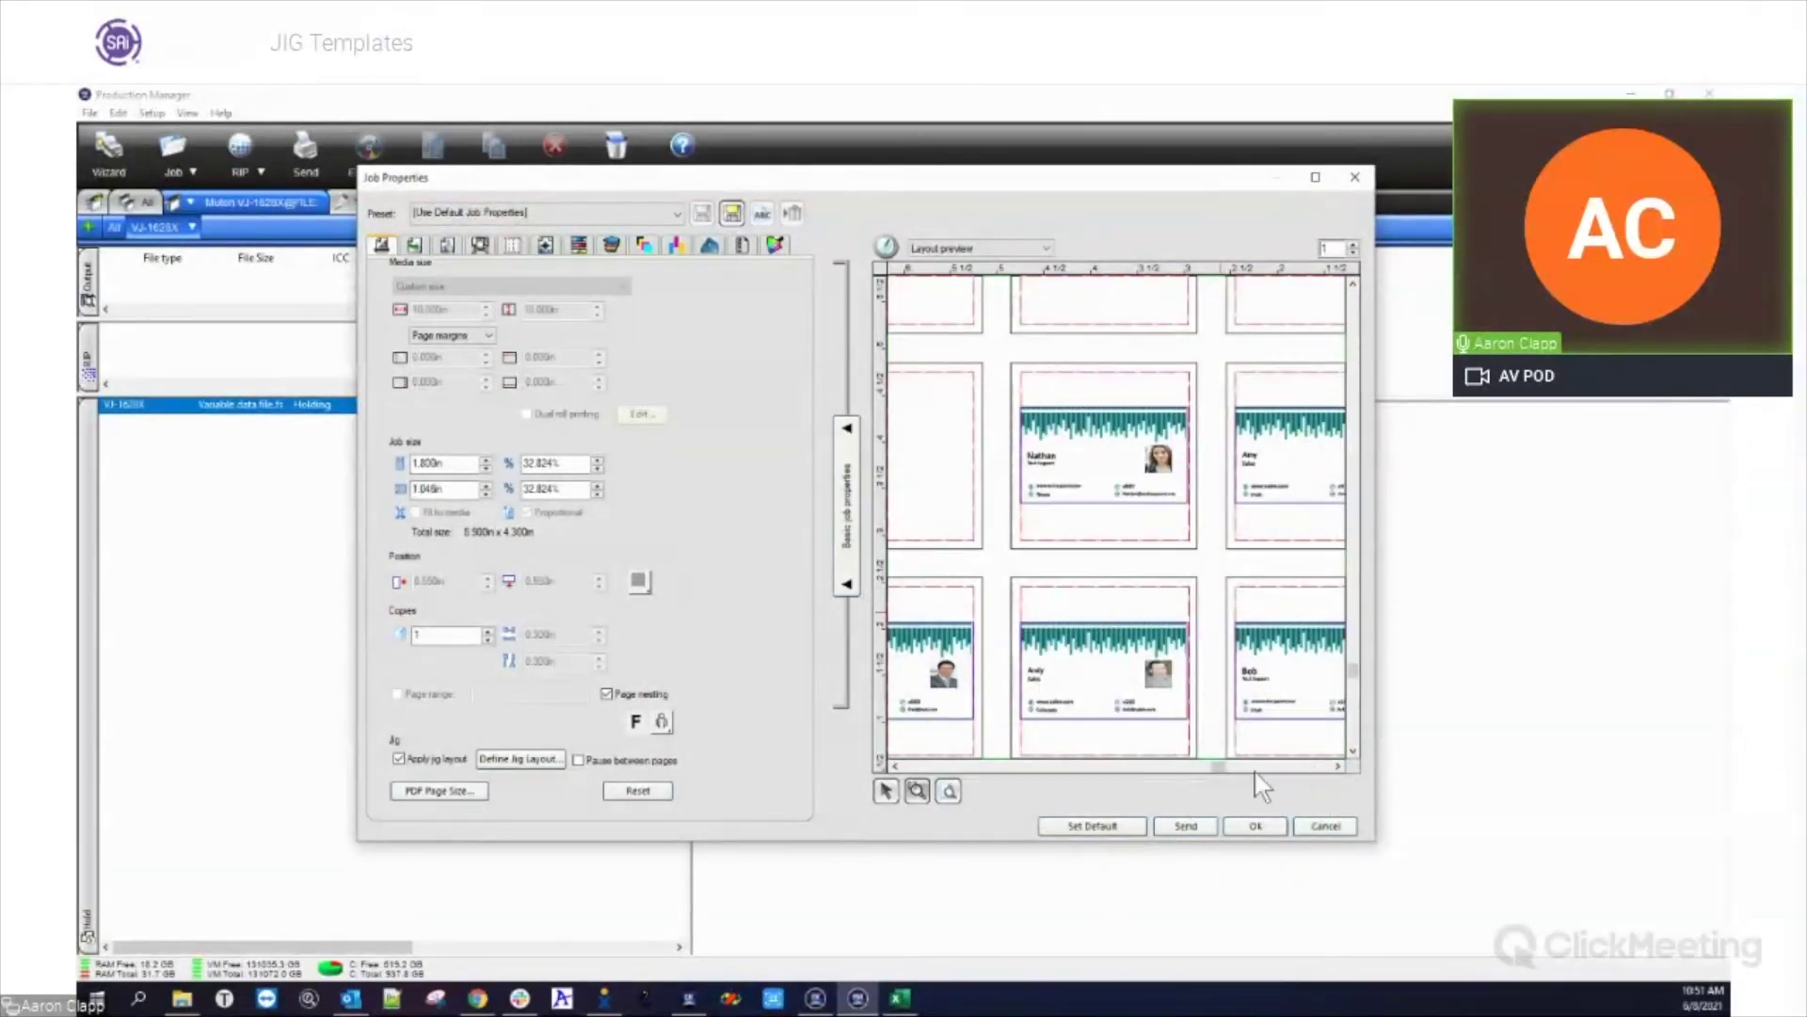
Inspect the contact details on the Colorado Sales card, view the whole jig layout, and close the job properties
click(1201, 767)
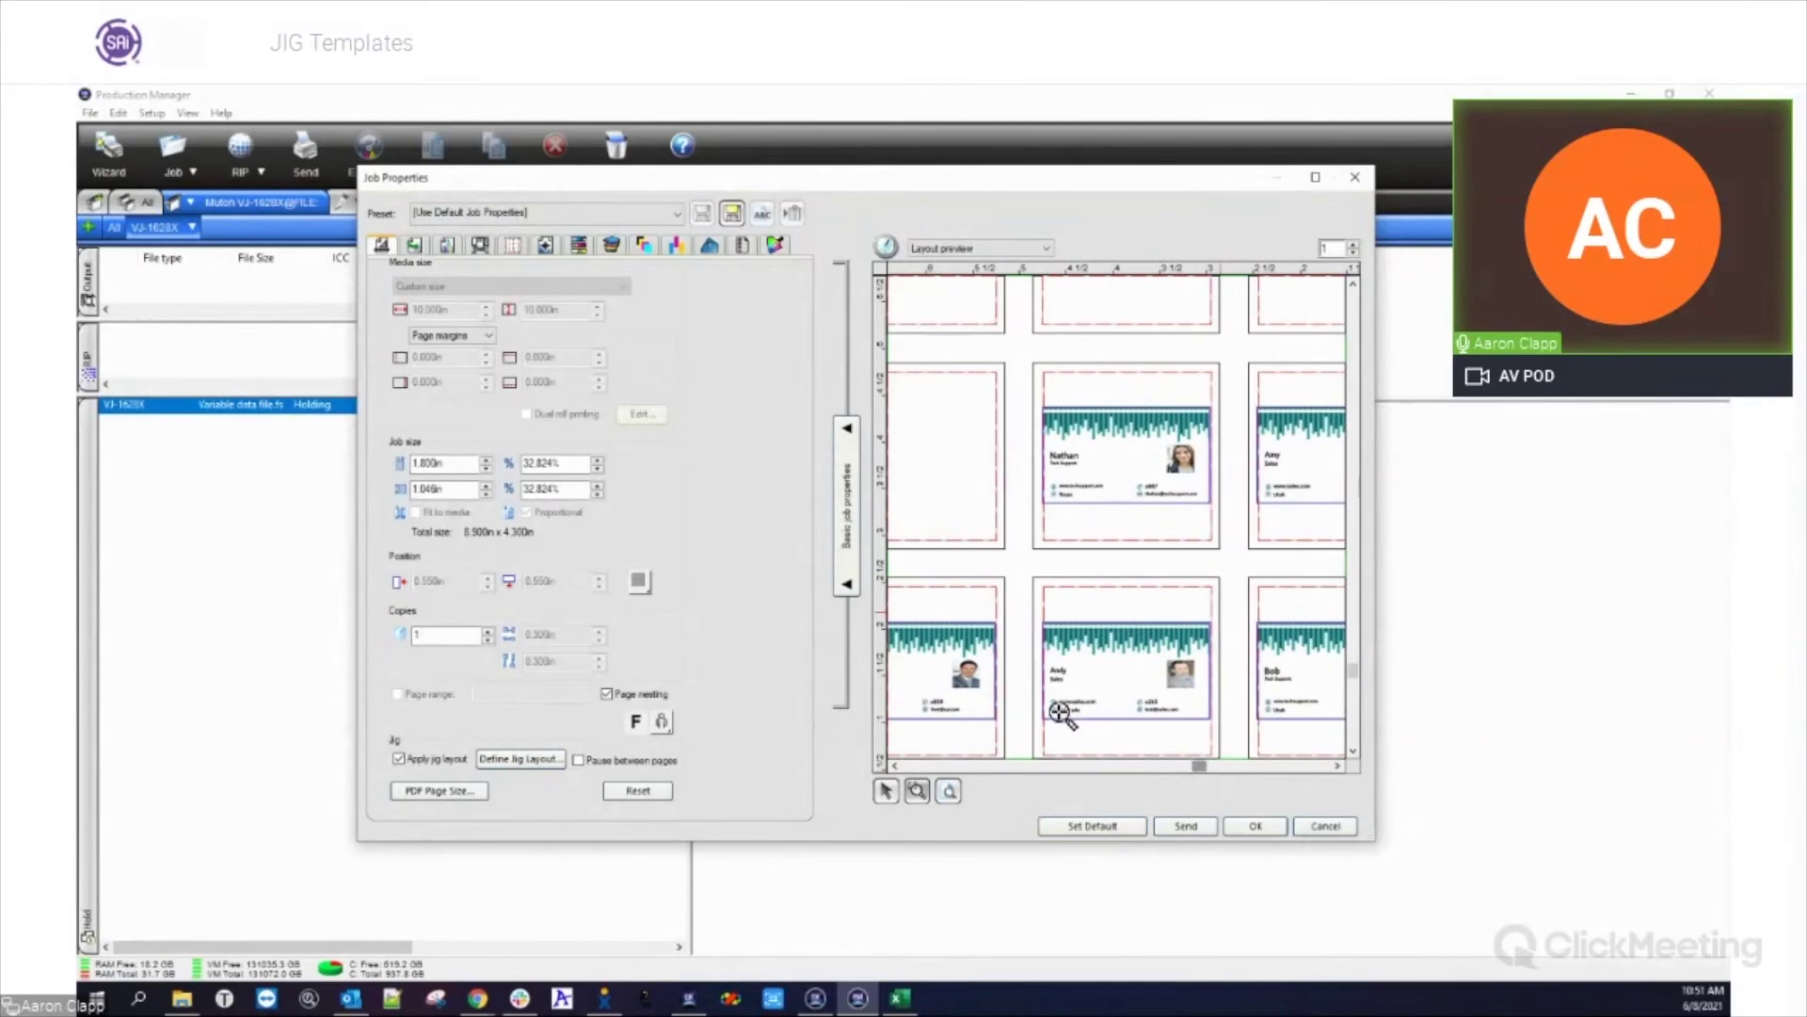
drag(1118, 693, 1225, 752)
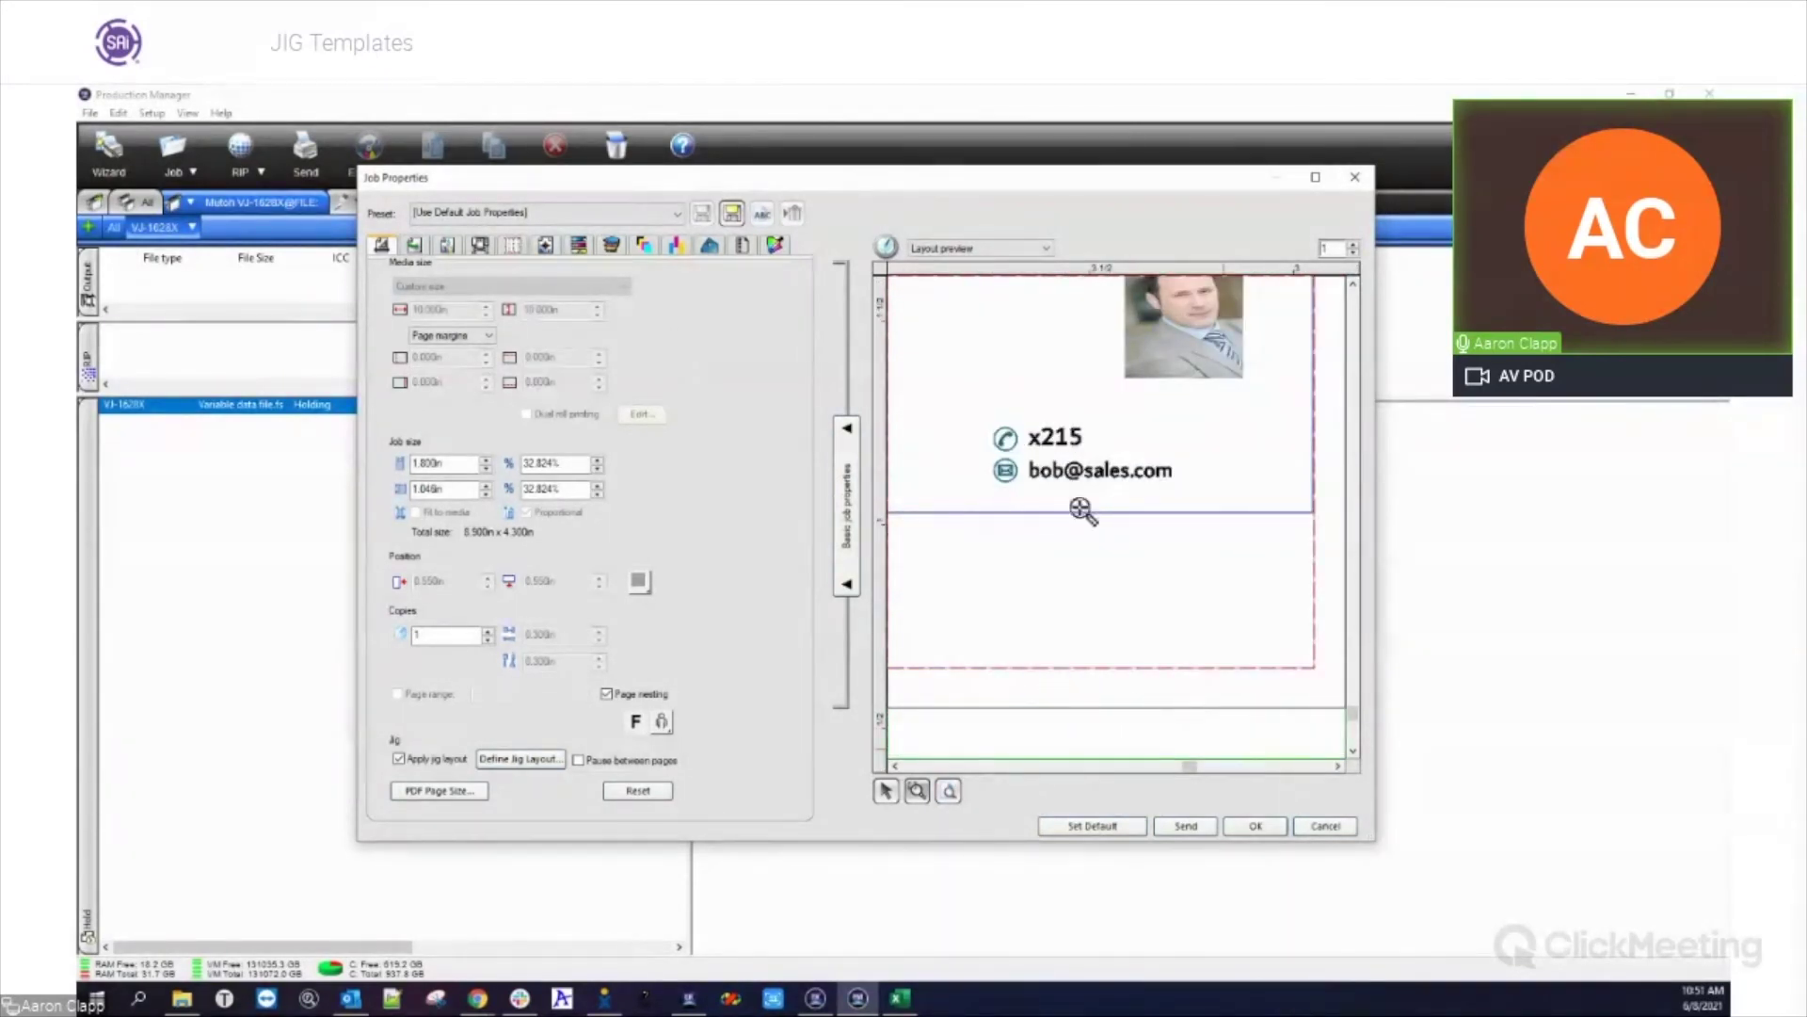
right_click(1203, 596)
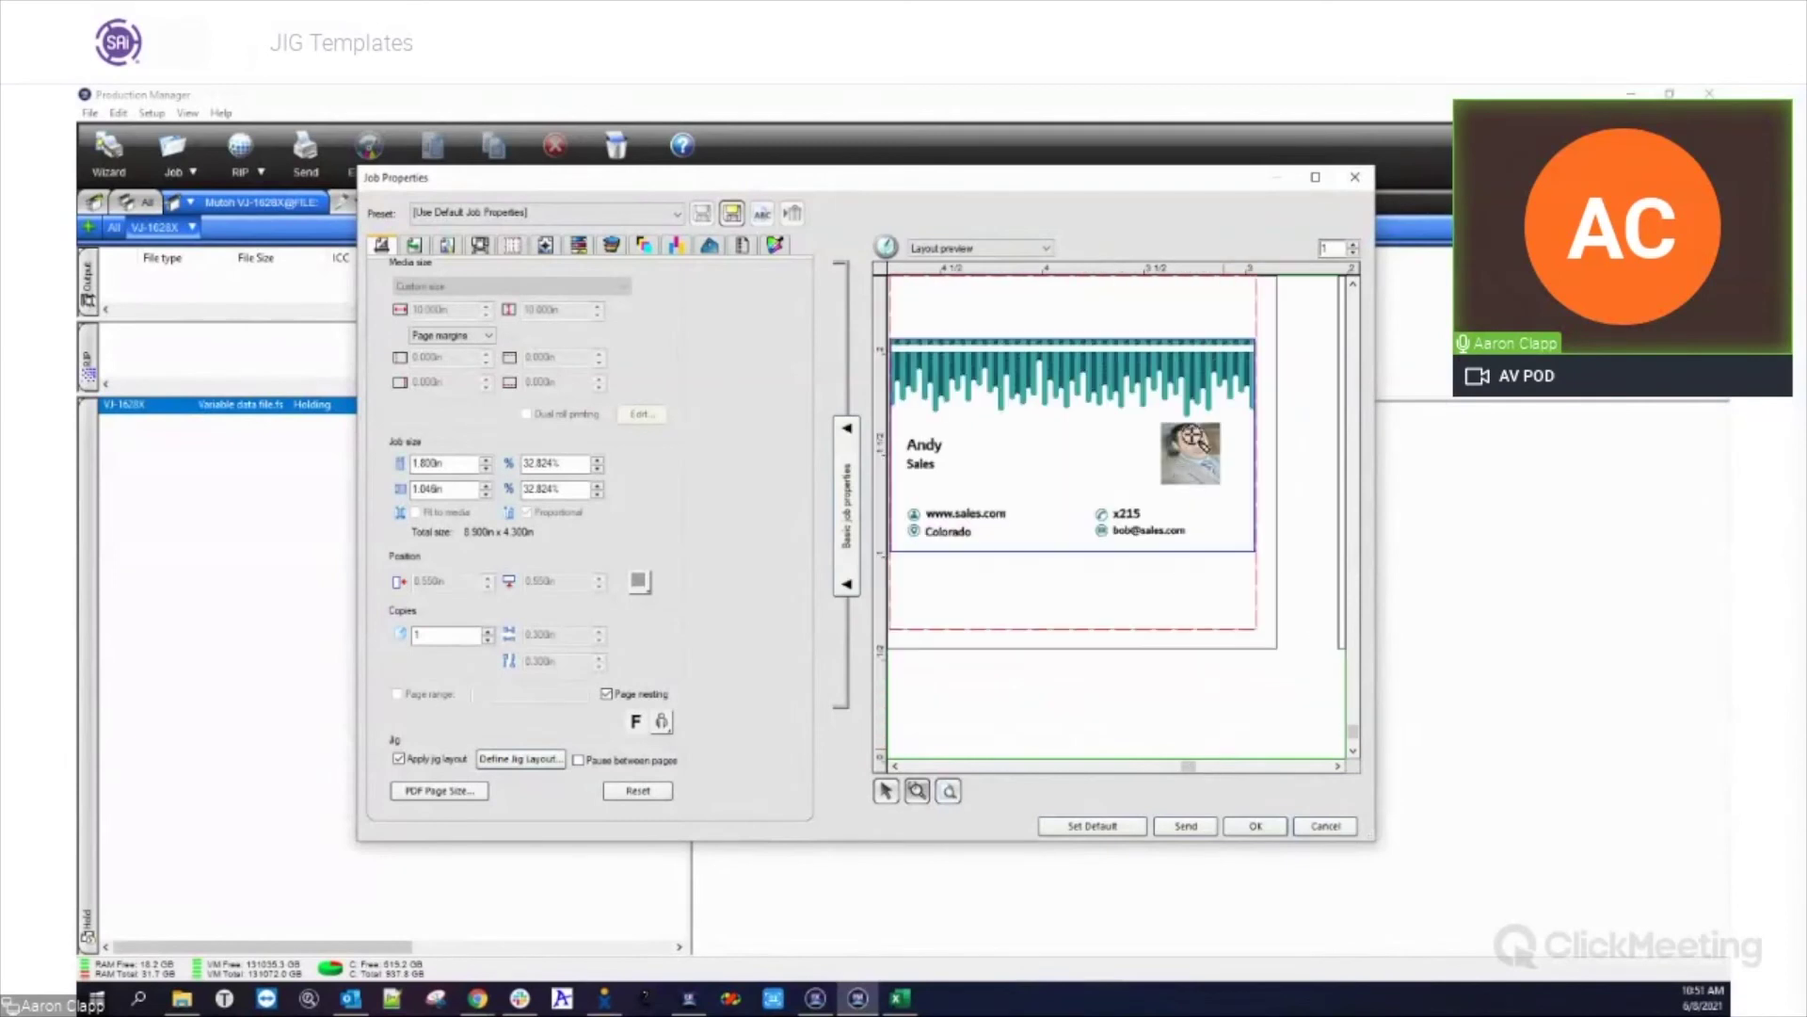
right_click(1224, 603)
right_click(1228, 603)
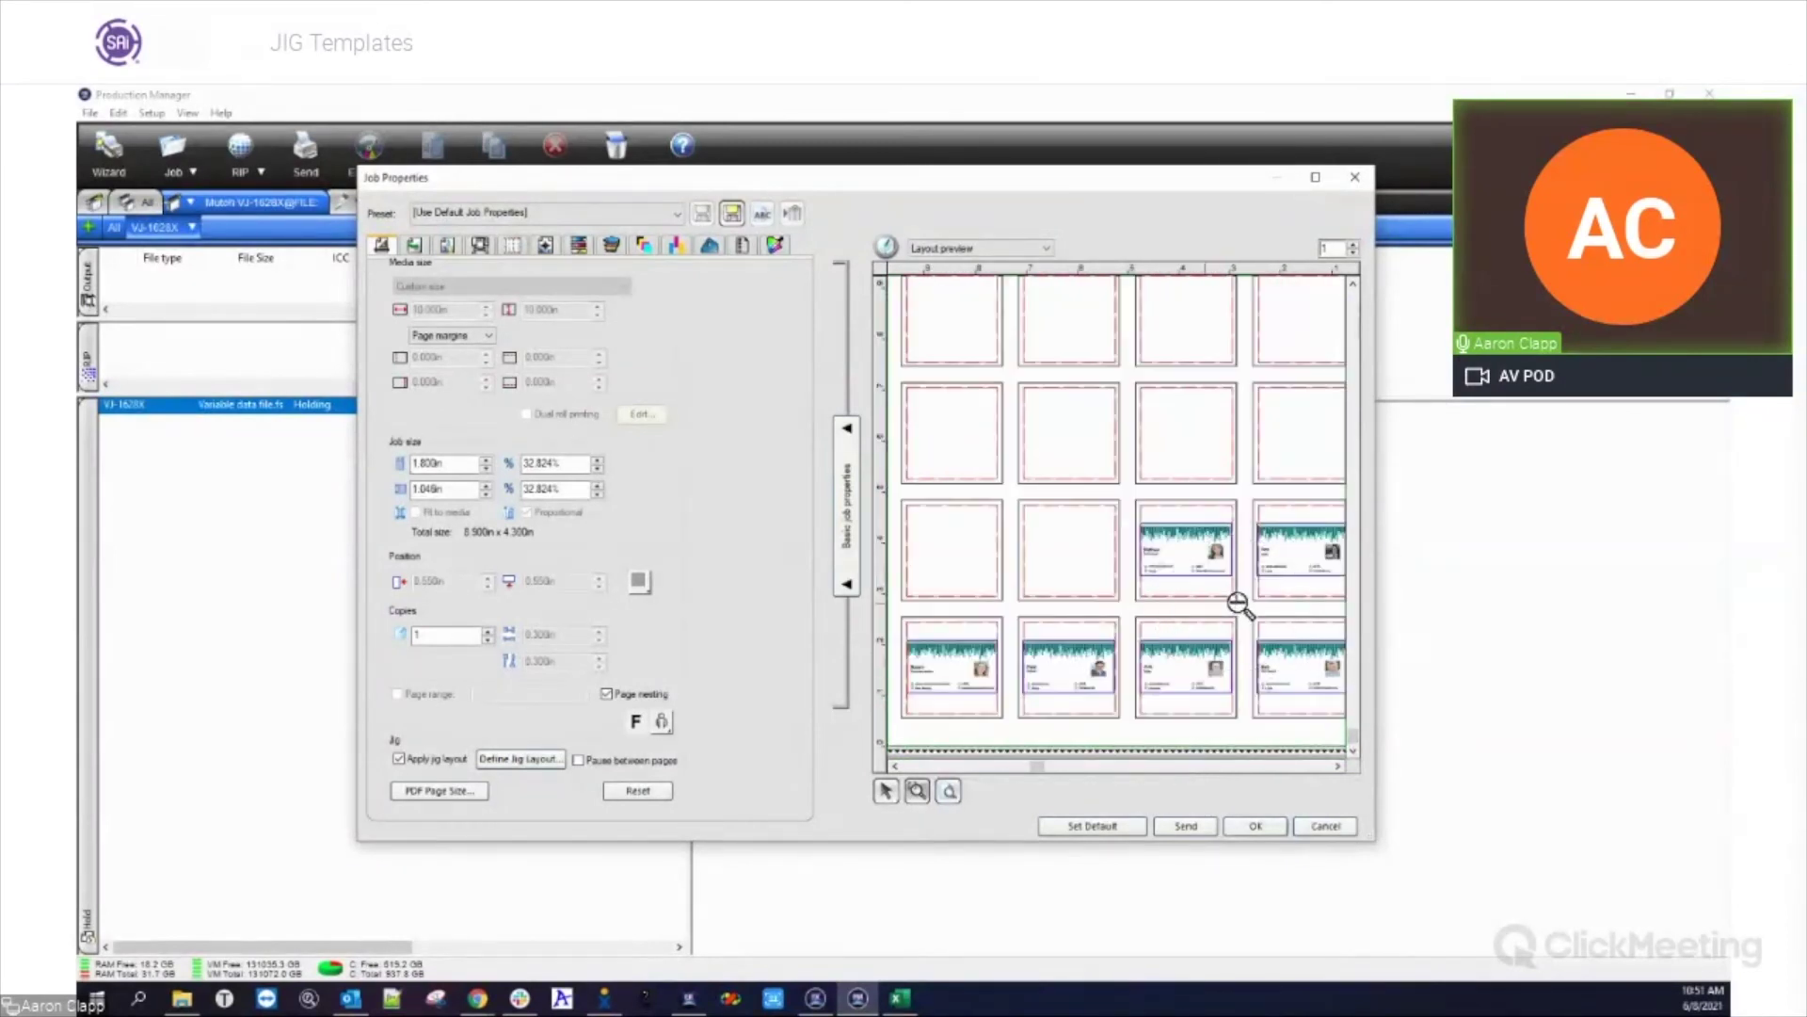
right_click(1238, 603)
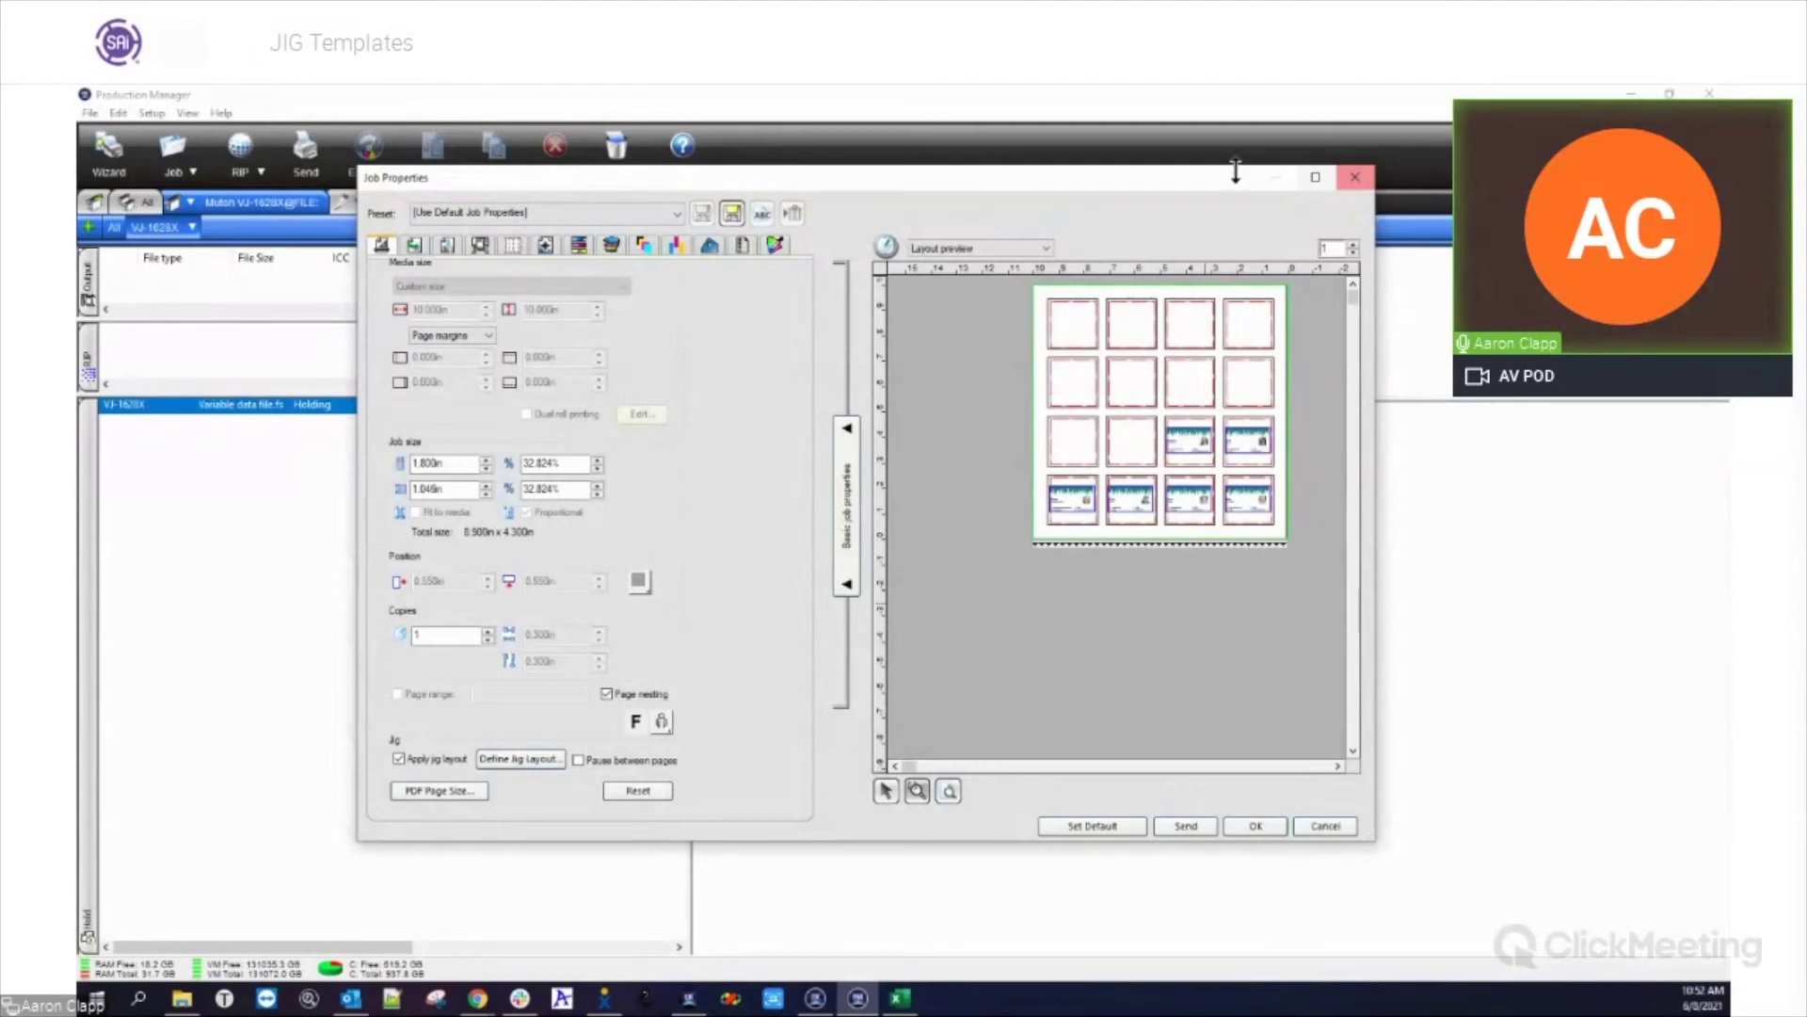
click(1353, 180)
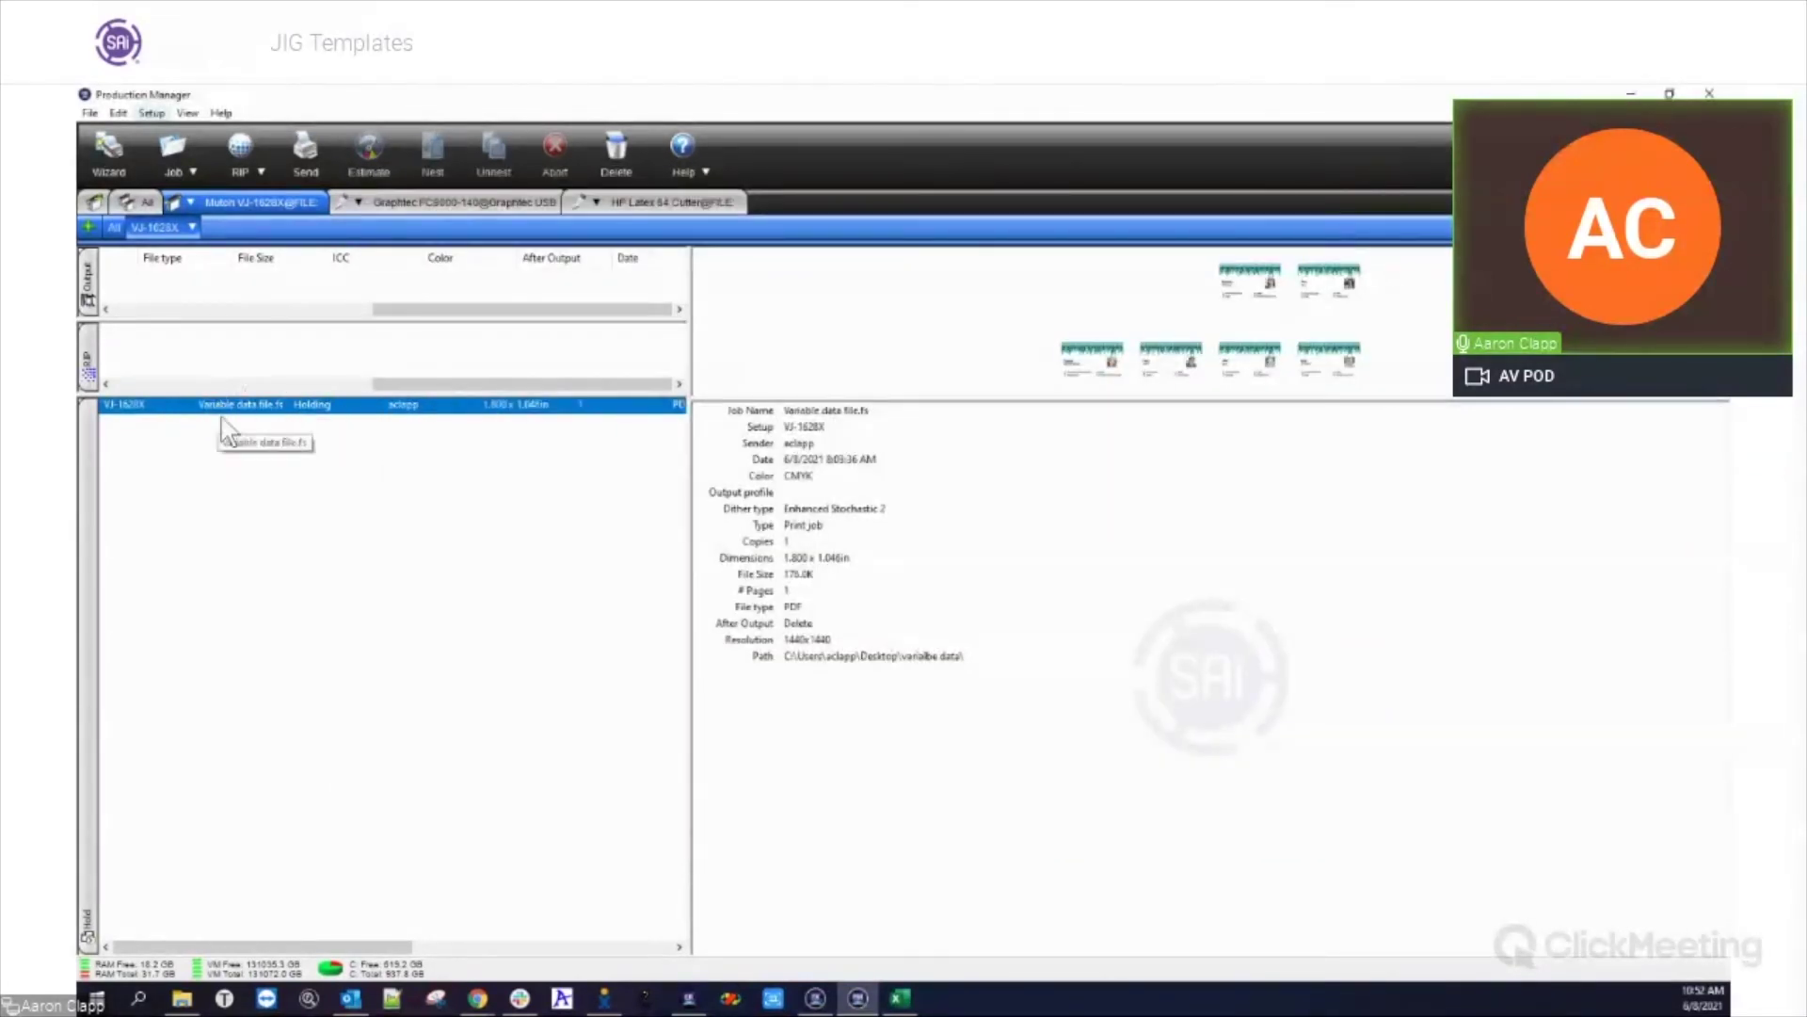
Reopen the job properties of Variable data file.fs and display its variable data records
double_click(273, 407)
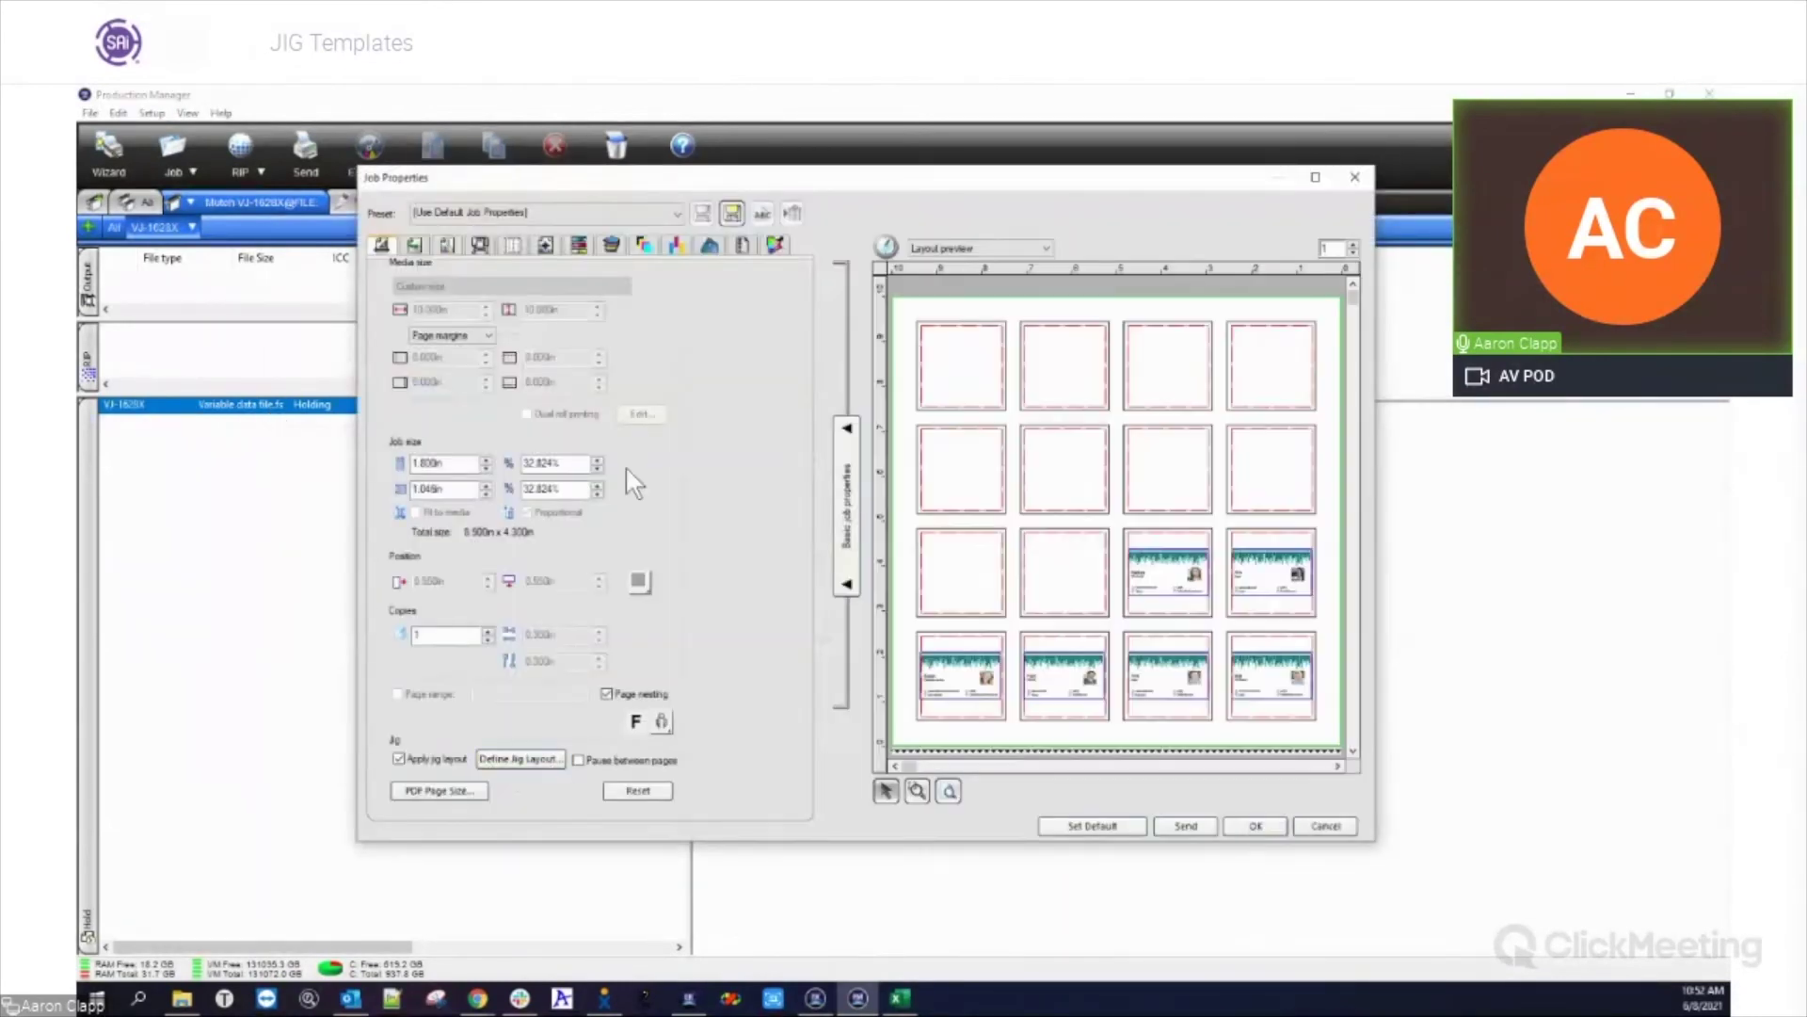
click(748, 248)
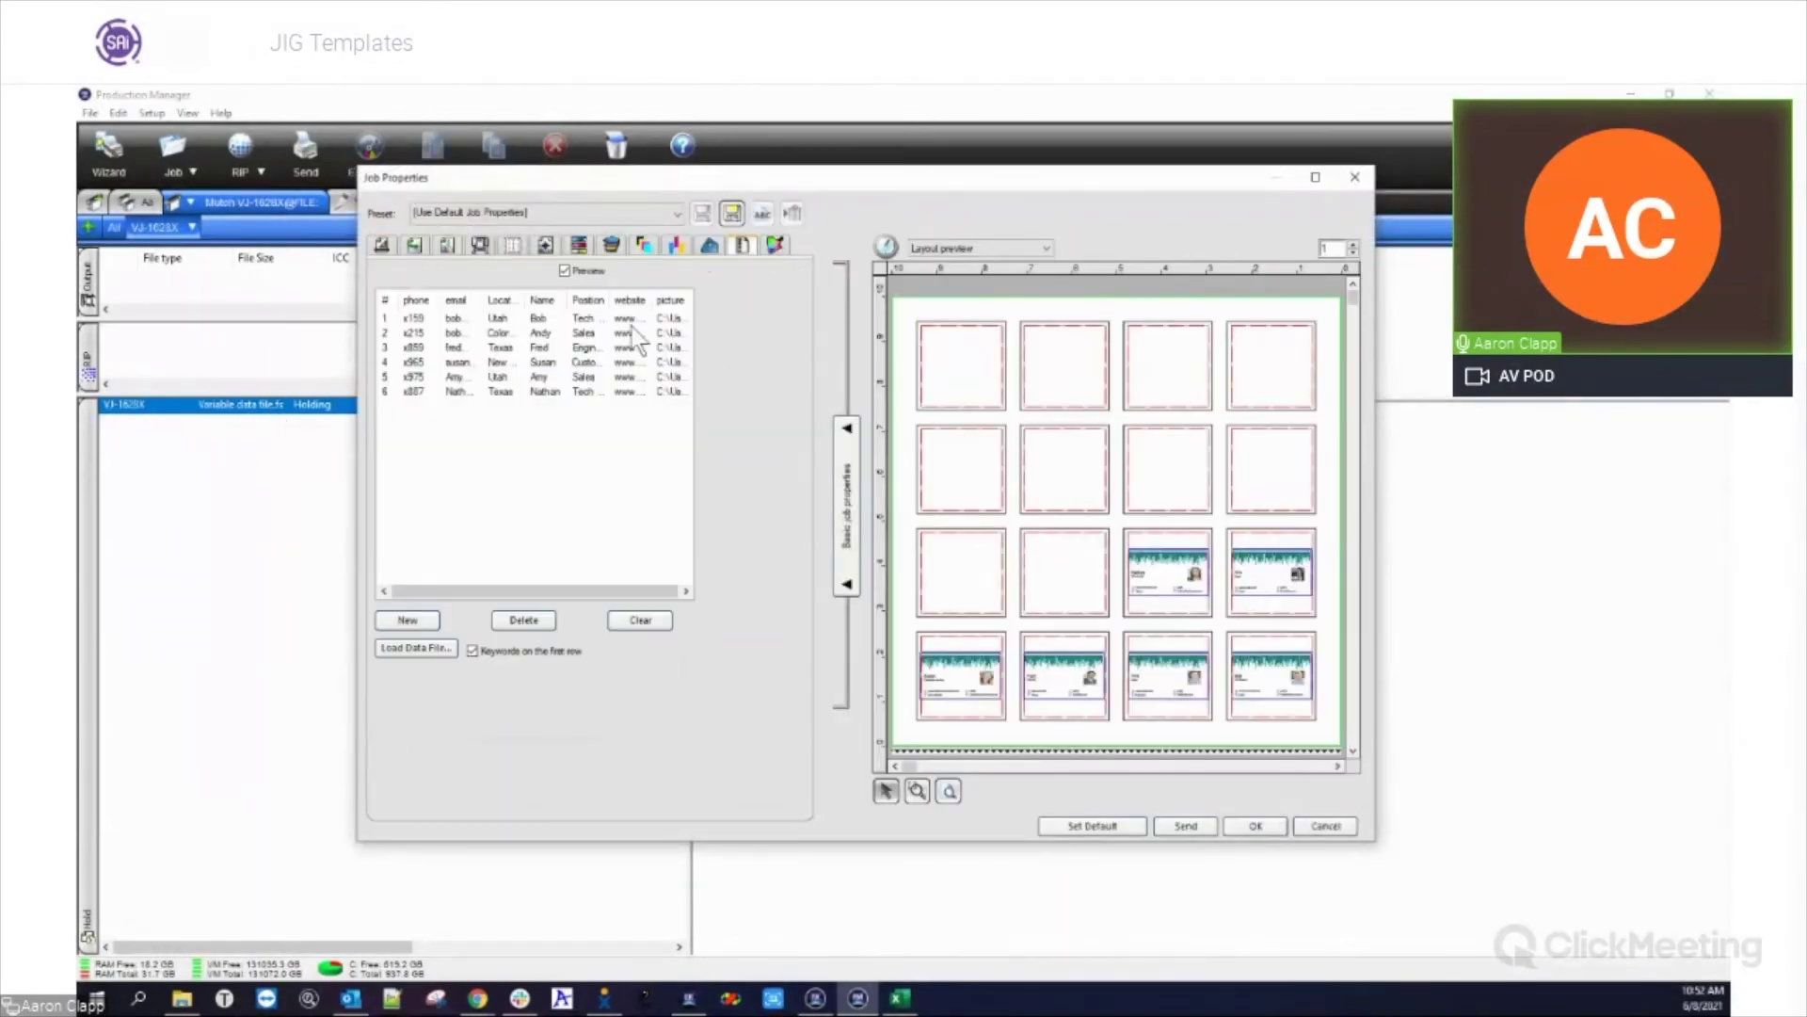